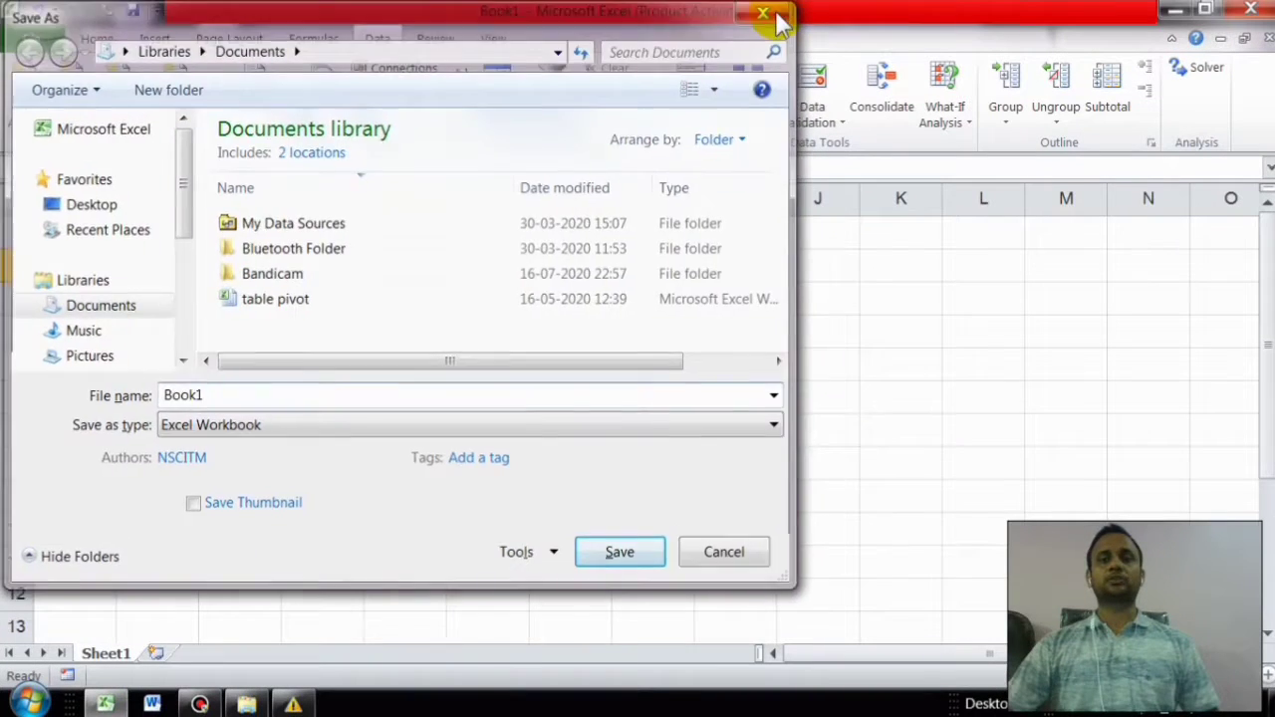
Step: Dismiss the Save As dialog to get back to the empty Book1 worksheet
{"action": "left_click", "coordinate": [766, 12]}
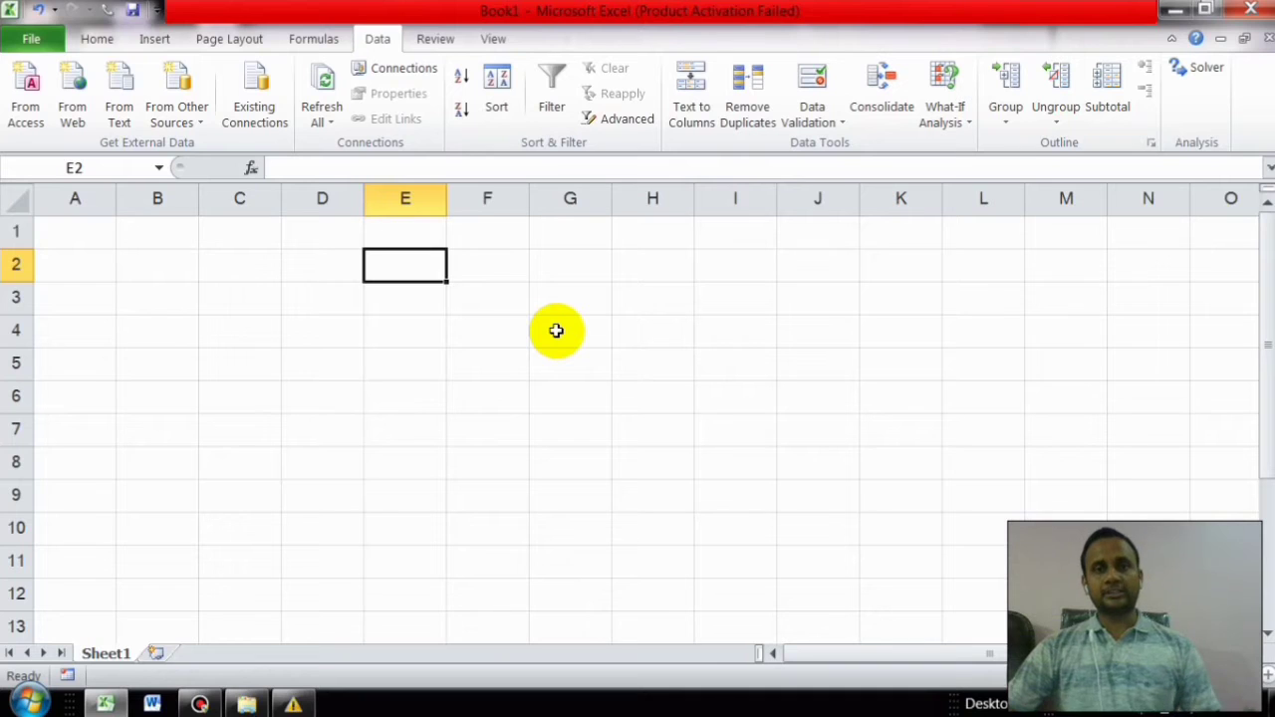
Step: Enter 12, 45, 11, 78, 11, 66, 50 and 14 into cells E3 through E10
{"action": "left_click", "coordinate": [413, 303]}
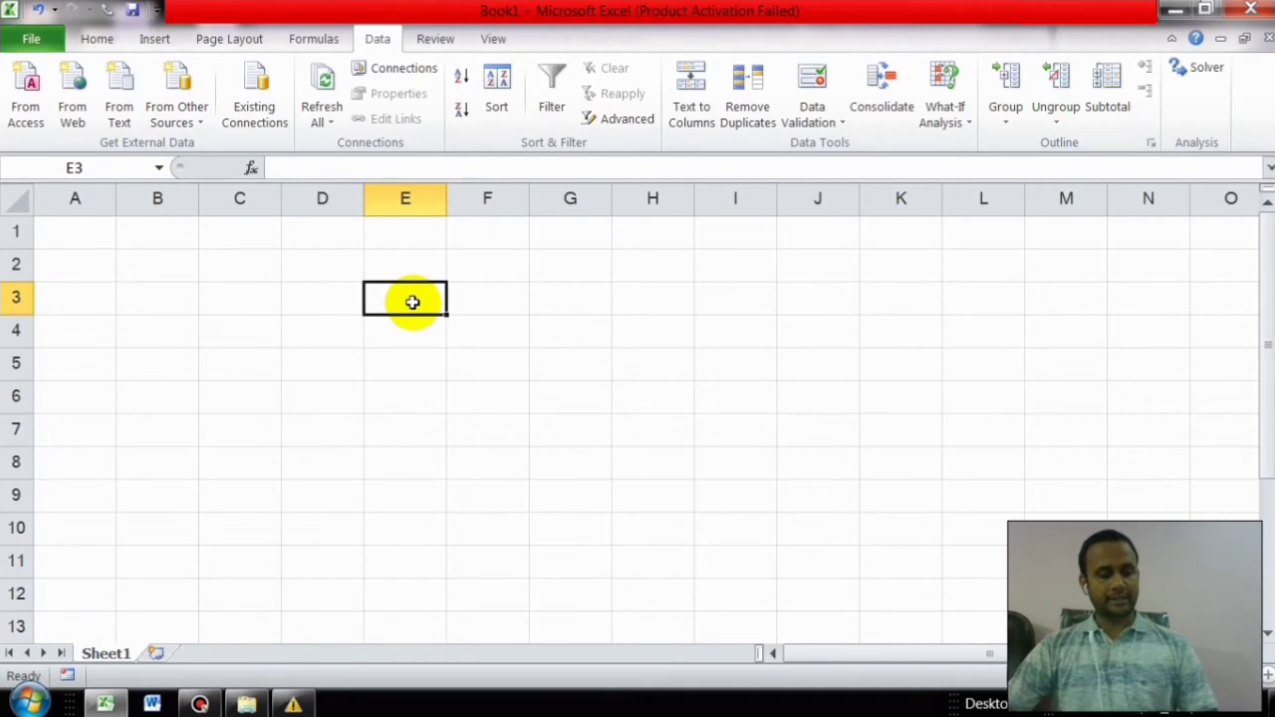
{"action": "type", "text": "12"}
{"action": "left_click", "coordinate": [408, 335]}
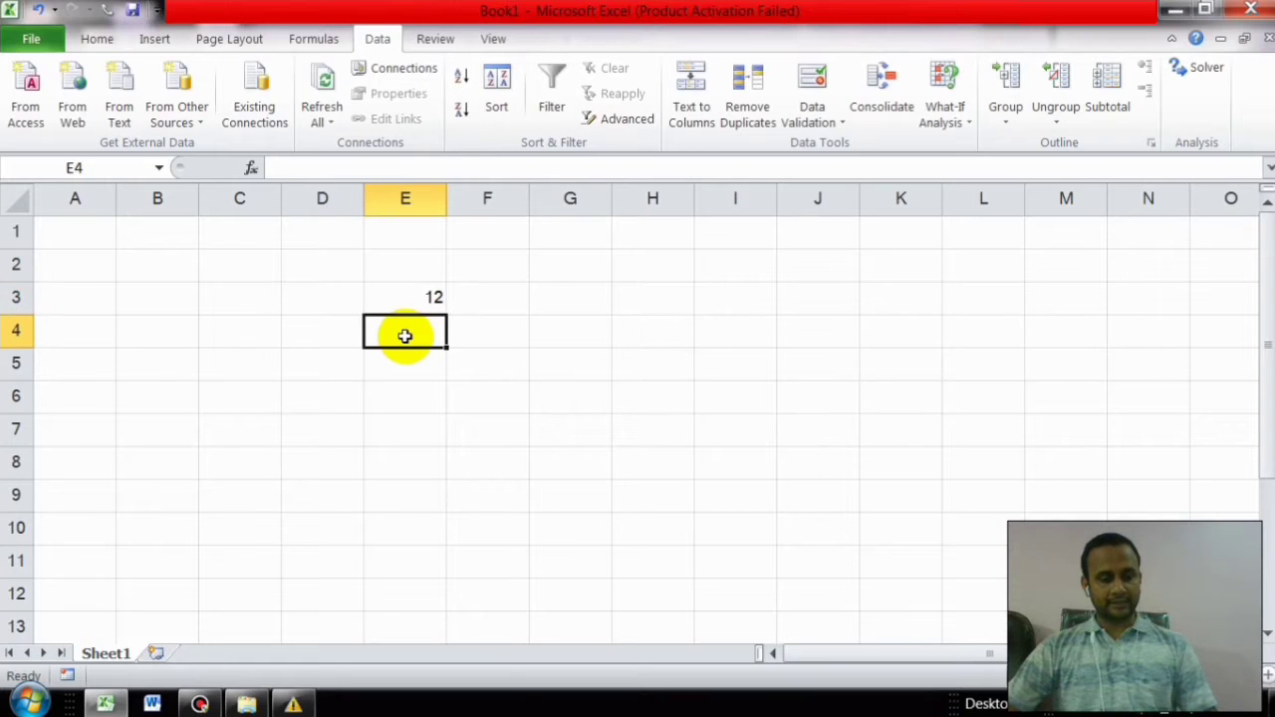
{"action": "type", "text": "45"}
{"action": "left_click", "coordinate": [410, 355]}
{"action": "type", "text": "11"}
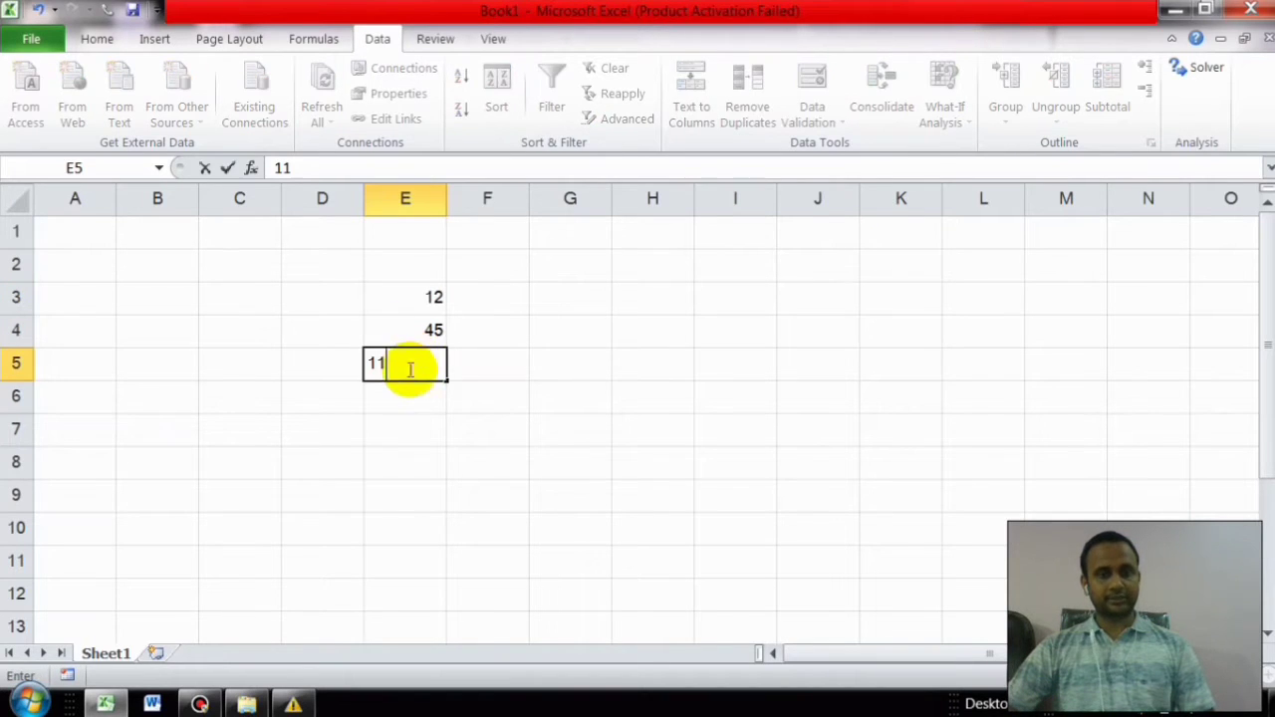
{"action": "left_click", "coordinate": [412, 396]}
{"action": "type", "text": "78"}
{"action": "left_click", "coordinate": [409, 429]}
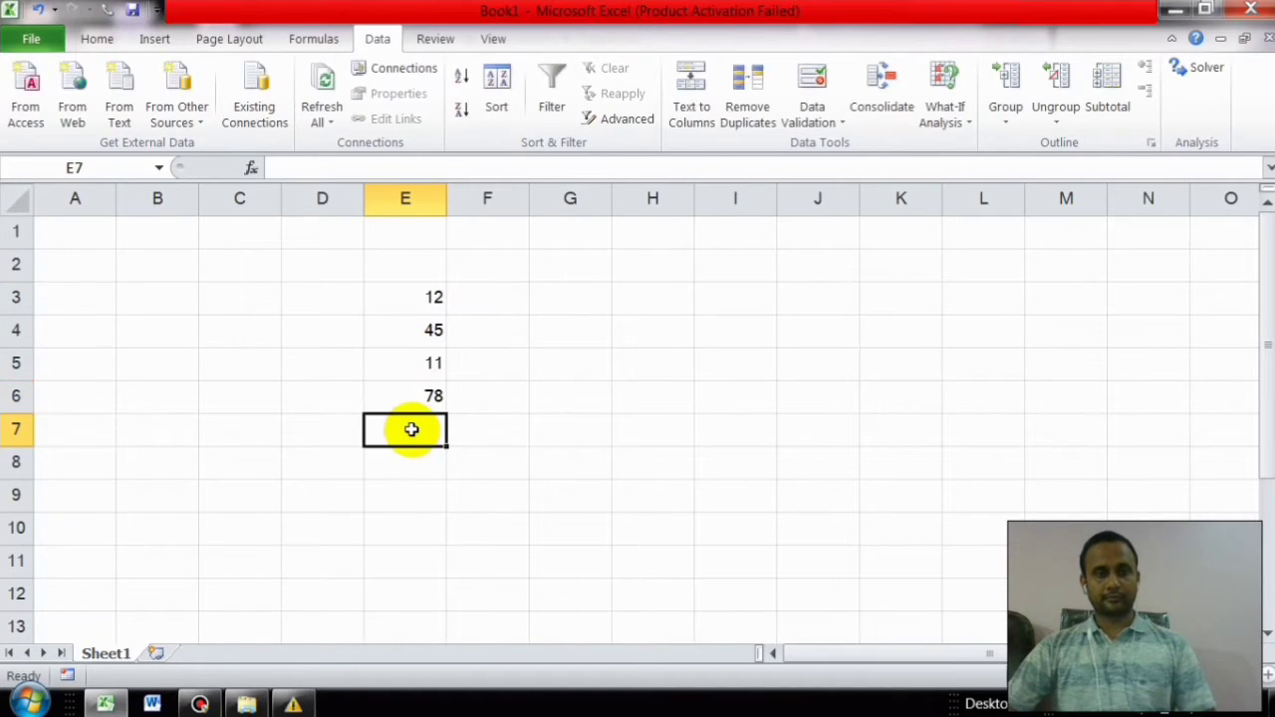
{"action": "type", "text": "11"}
{"action": "left_click", "coordinate": [412, 468]}
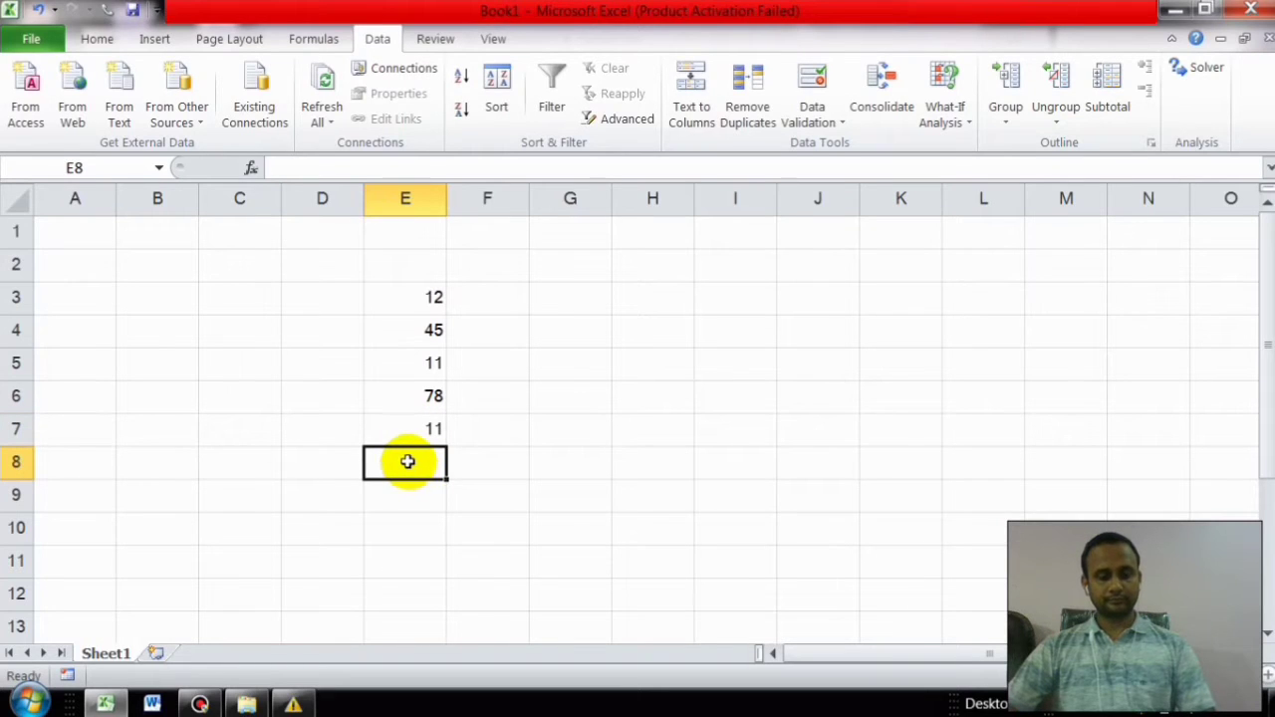
{"action": "type", "text": "66"}
{"action": "left_click", "coordinate": [412, 492]}
{"action": "type", "text": "50"}
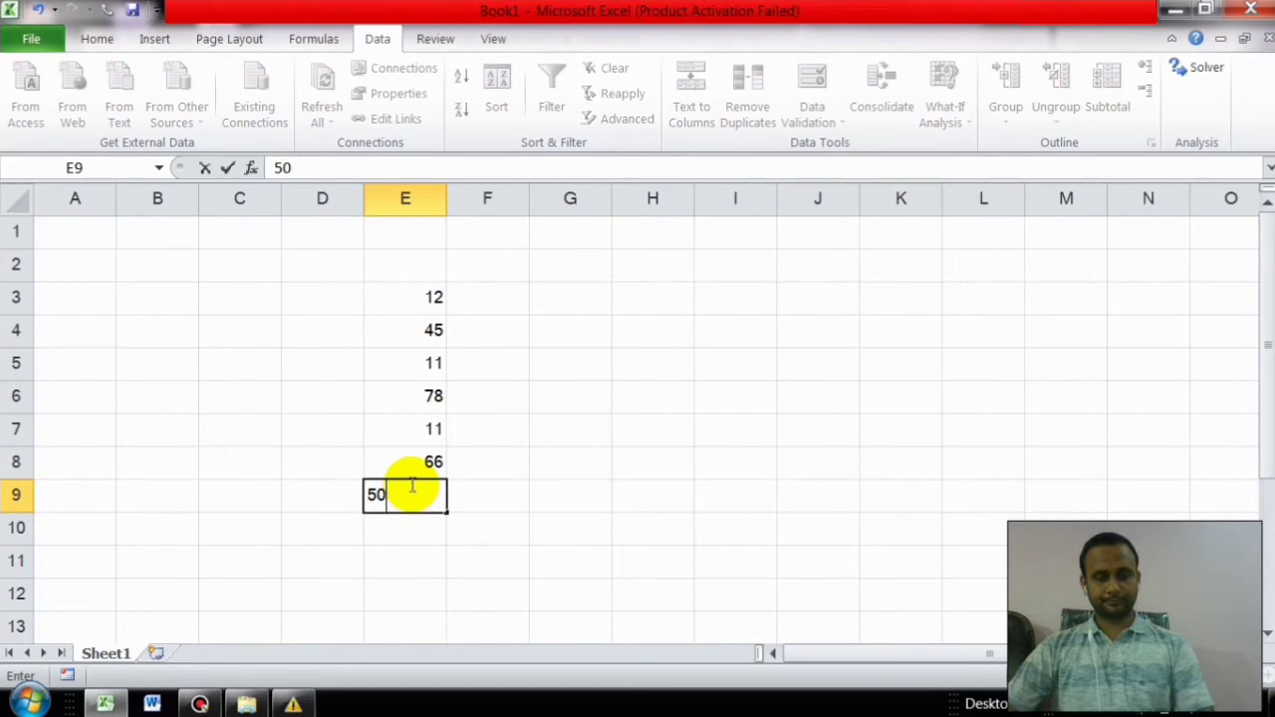
{"action": "left_click", "coordinate": [411, 516]}
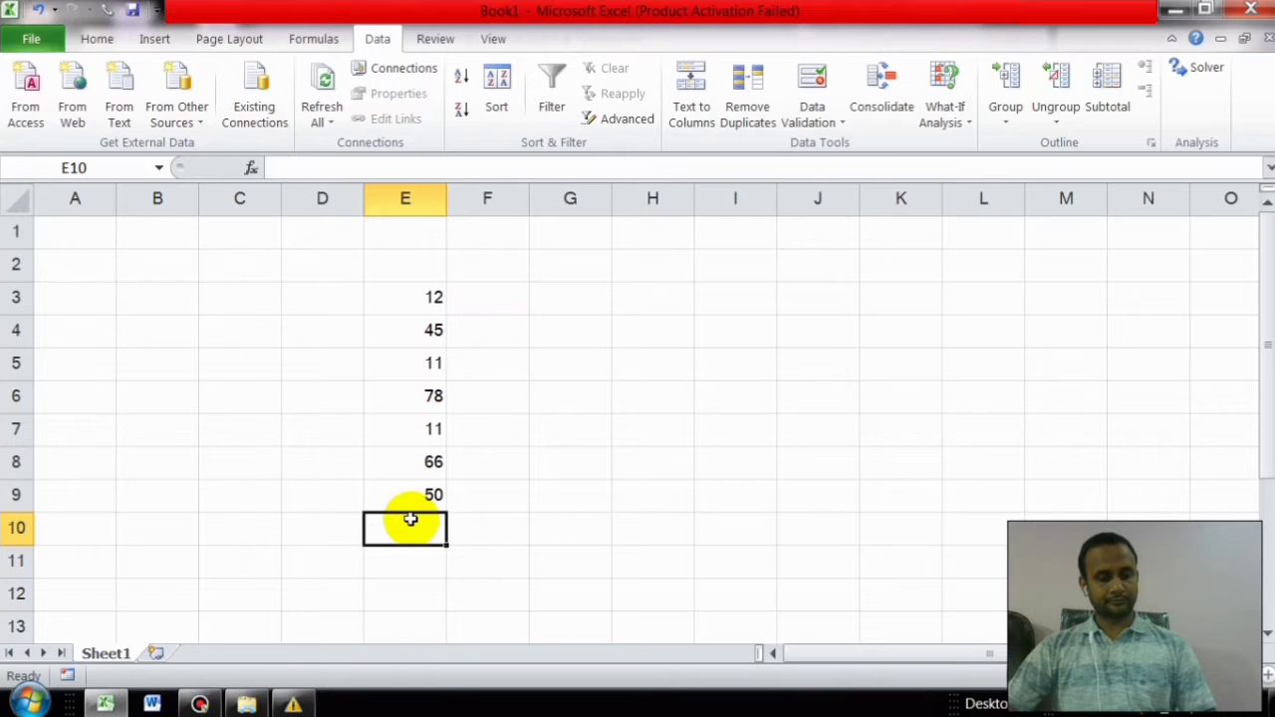
{"action": "type", "text": "14"}
{"action": "left_click", "coordinate": [533, 551]}
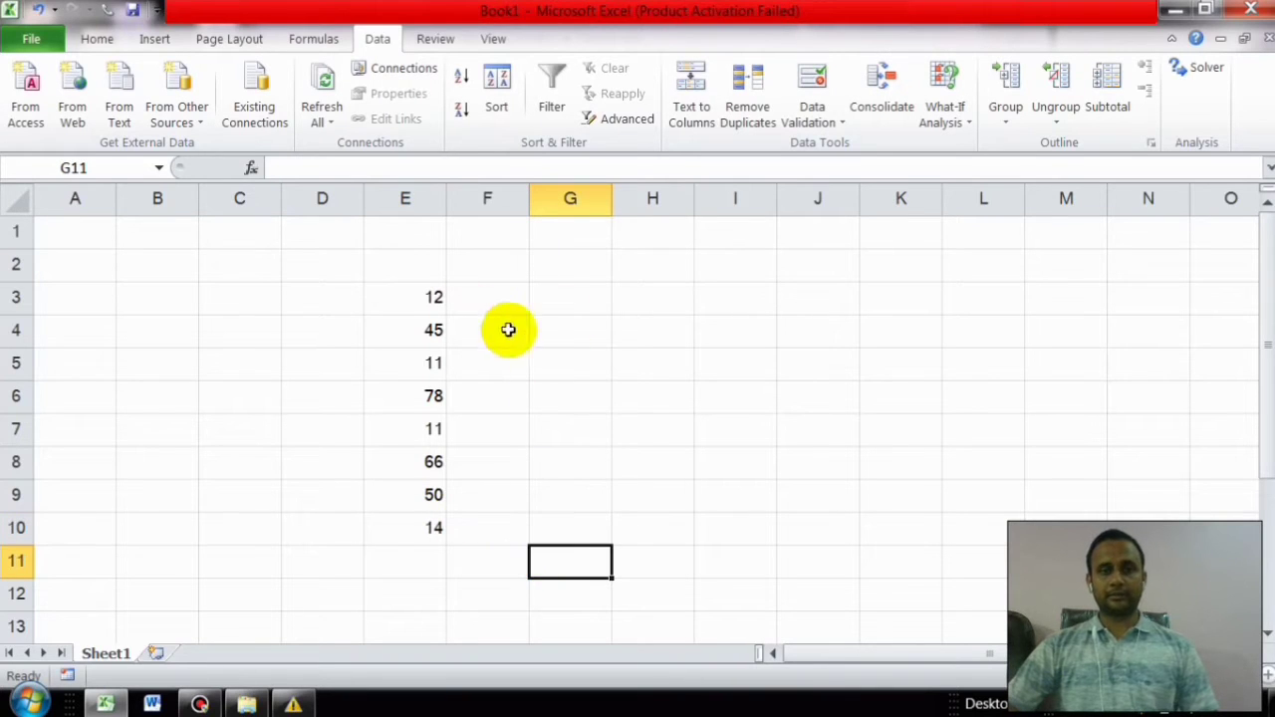
Step: Type eight first names into G3:G10, correcting typos along the way
{"action": "left_click", "coordinate": [617, 297]}
{"action": "left_click", "coordinate": [573, 297]}
{"action": "type", "text": "R"}
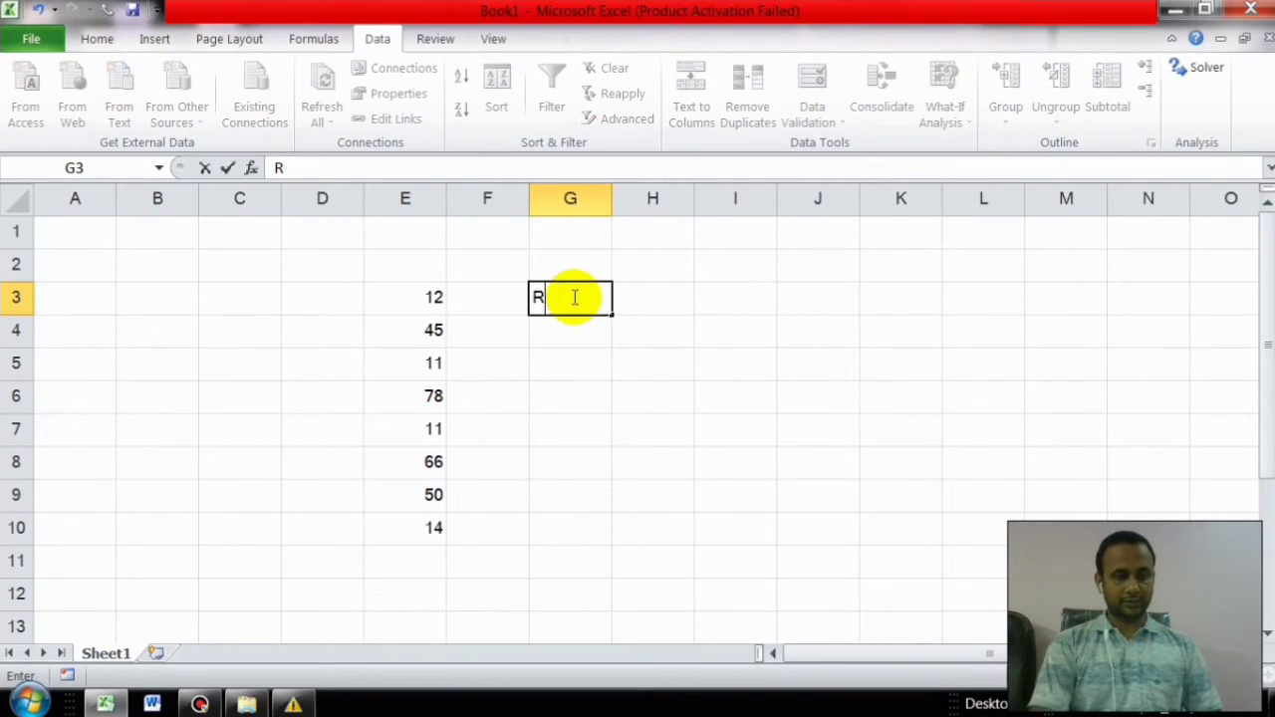
{"action": "type", "text": "AM"}
{"action": "key", "text": "Return"}
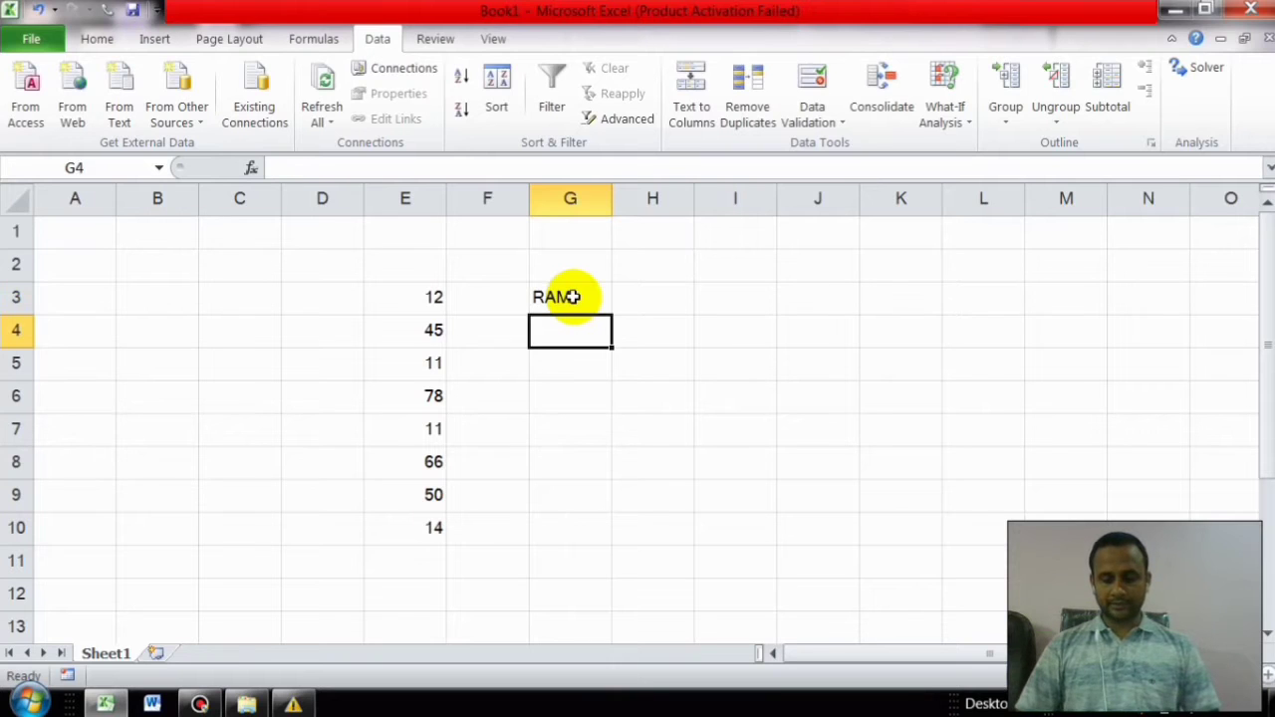
{"action": "type", "text": "RAJAN"}
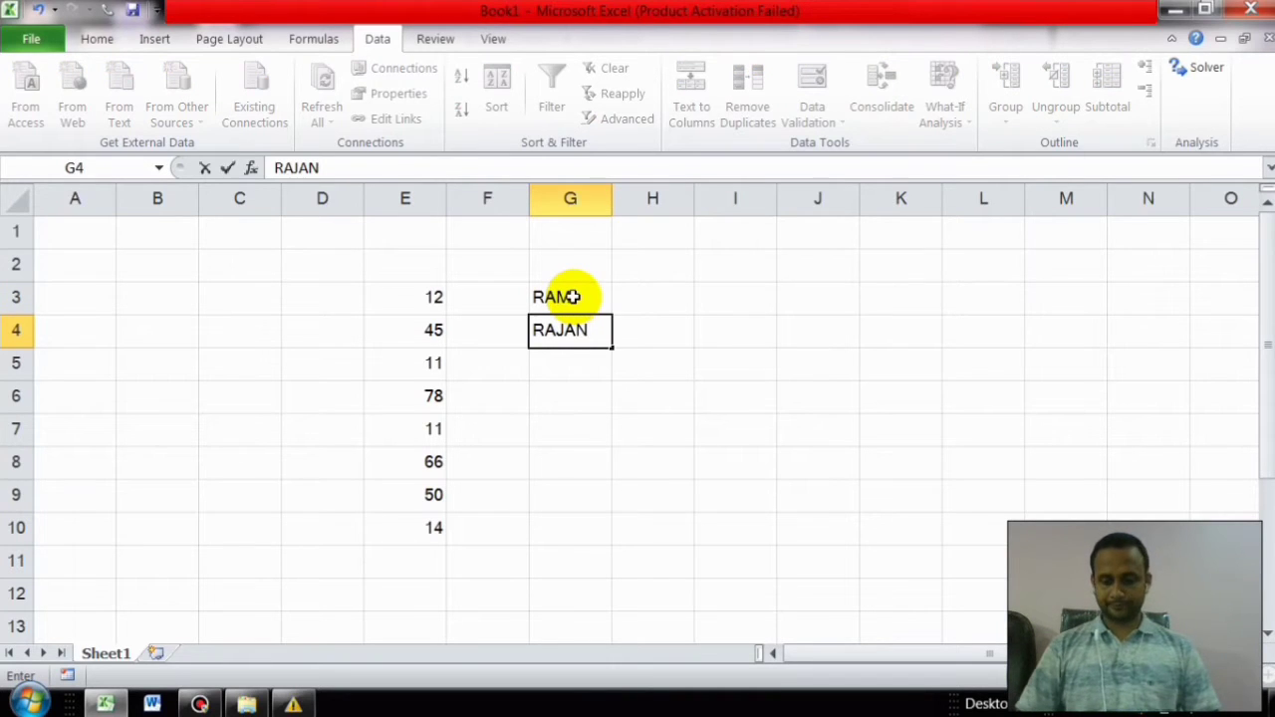
{"action": "key", "text": "Return"}
{"action": "type", "text": "RAMESH"}
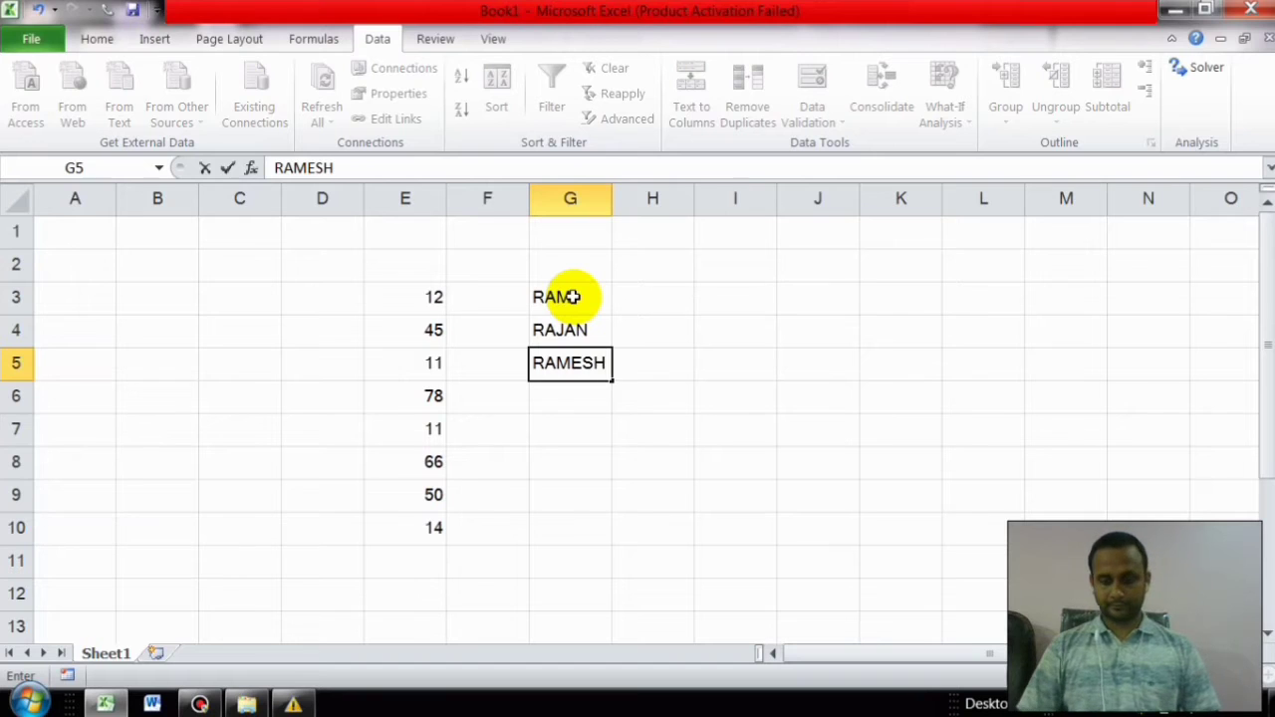
{"action": "key", "text": "Return"}
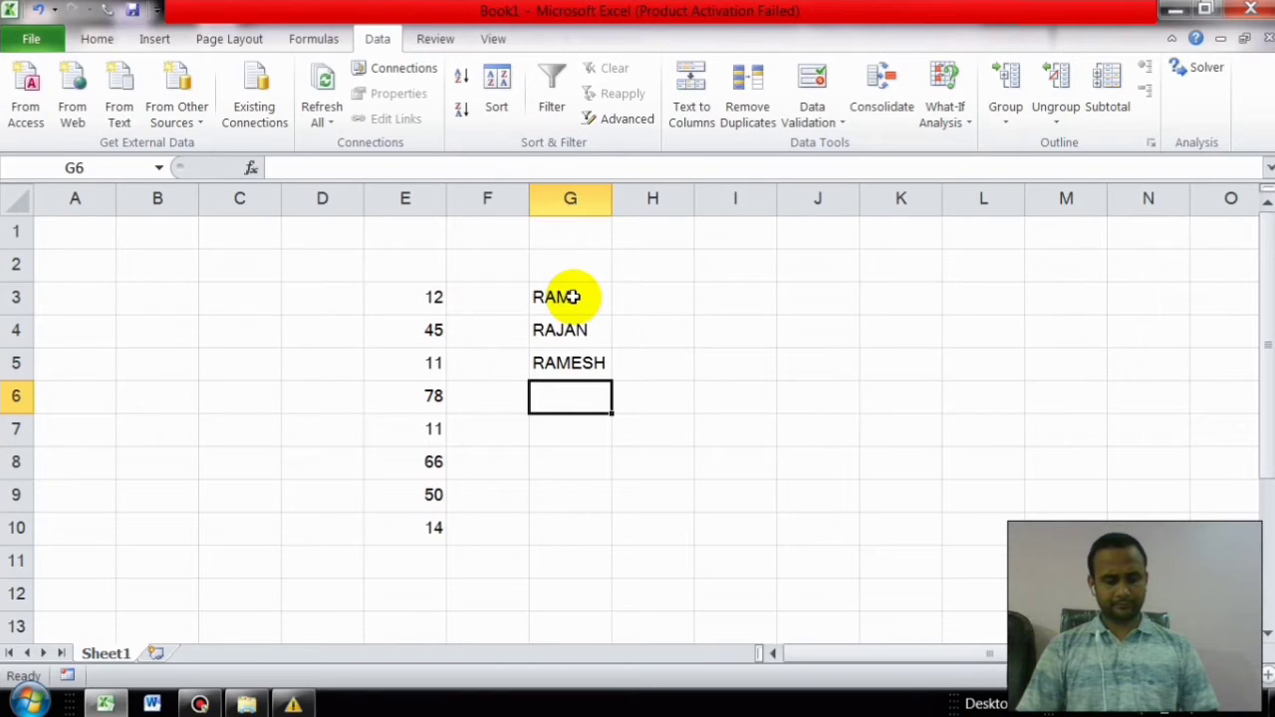
{"action": "type", "text": "ANOOP"}
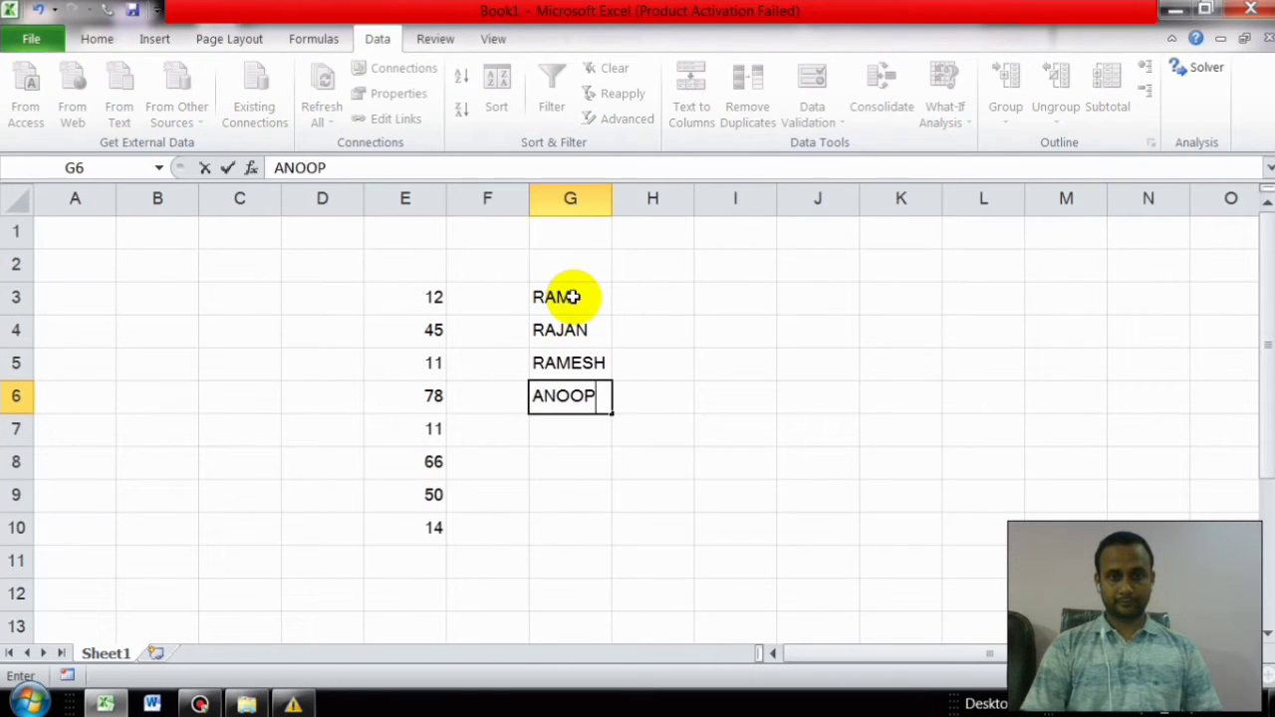
{"action": "key", "text": "Return"}
{"action": "type", "text": "M,OHAN"}
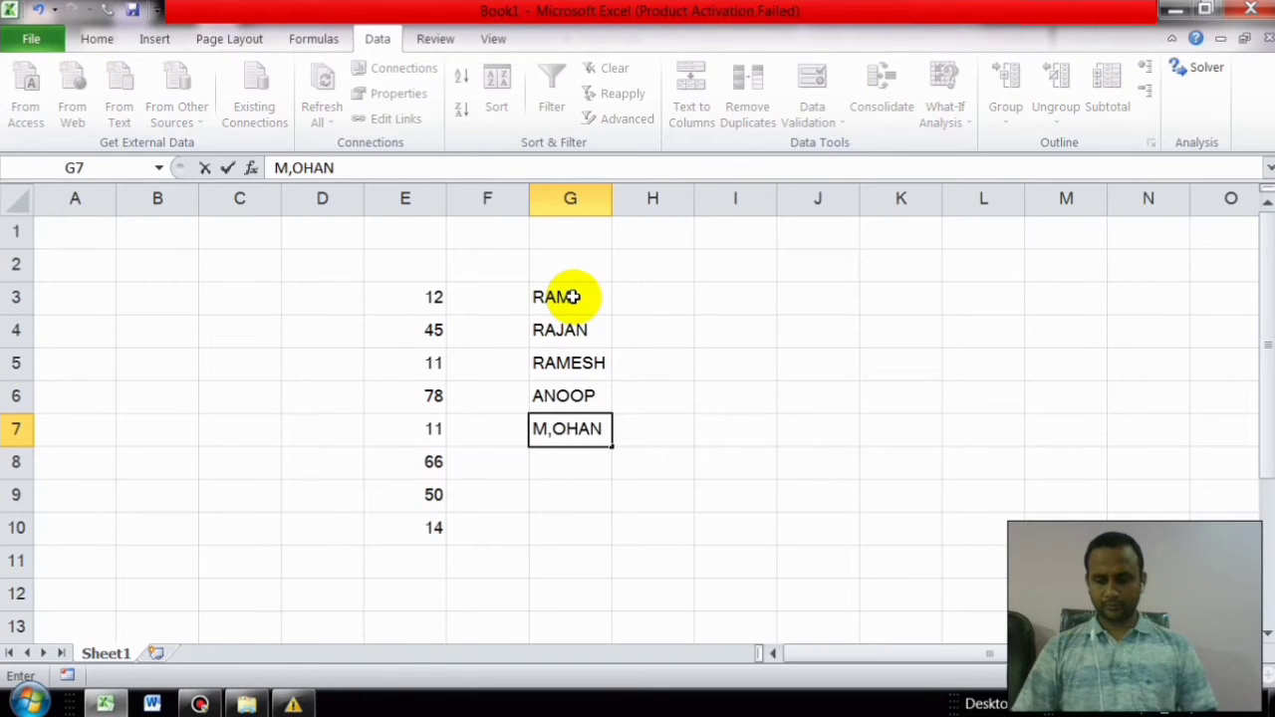
{"action": "key", "text": "BackSpace"}
{"action": "key", "text": "BackSpace"}
{"action": "key", "text": "BackSpace"}
{"action": "type", "text": "O"}
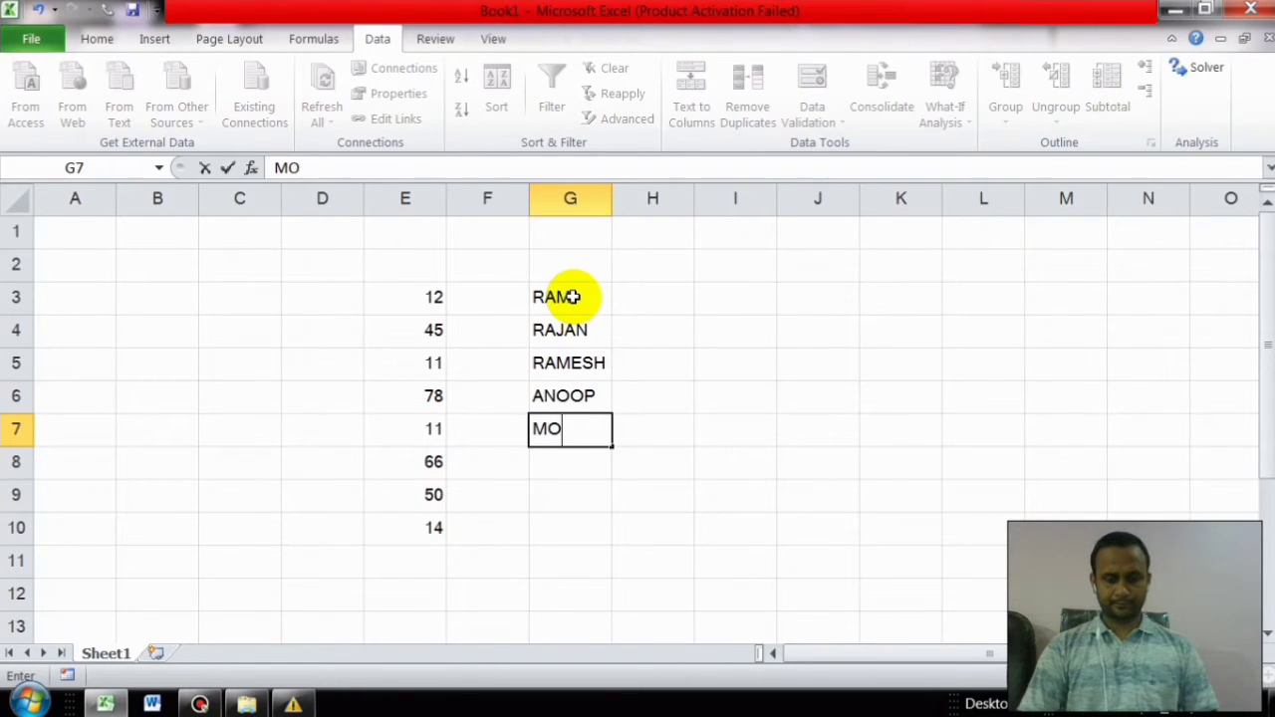
{"action": "type", "text": "HAN"}
{"action": "key", "text": "Return"}
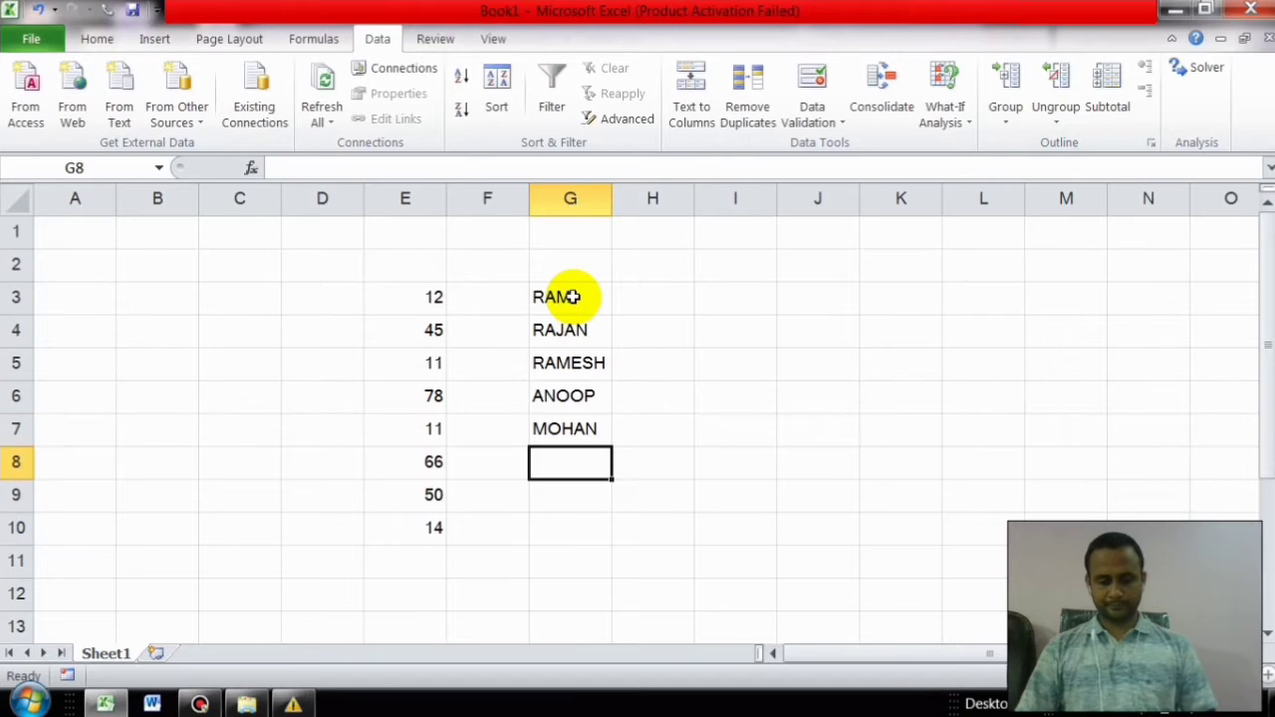
{"action": "type", "text": "DONERS"}
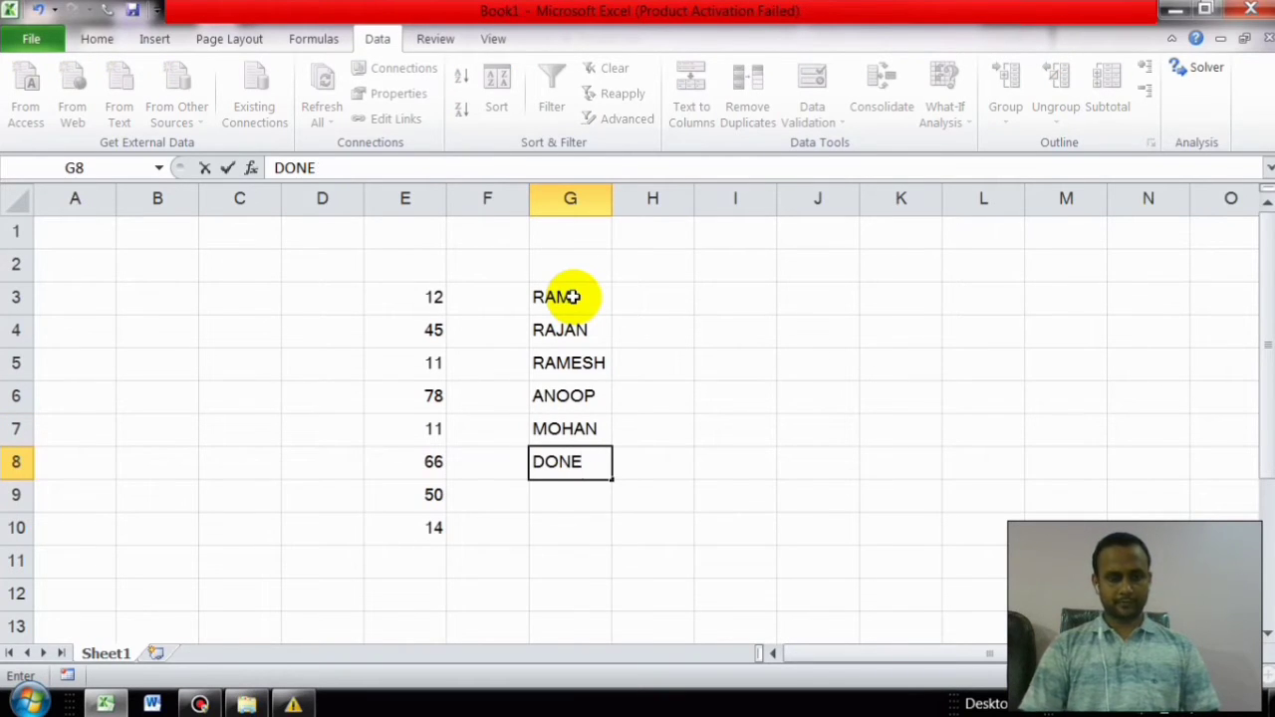
{"action": "key", "text": "BackSpace"}
{"action": "key", "text": "BackSpace"}
{"action": "key", "text": "BackSpace"}
{"action": "type", "text": "INESH"}
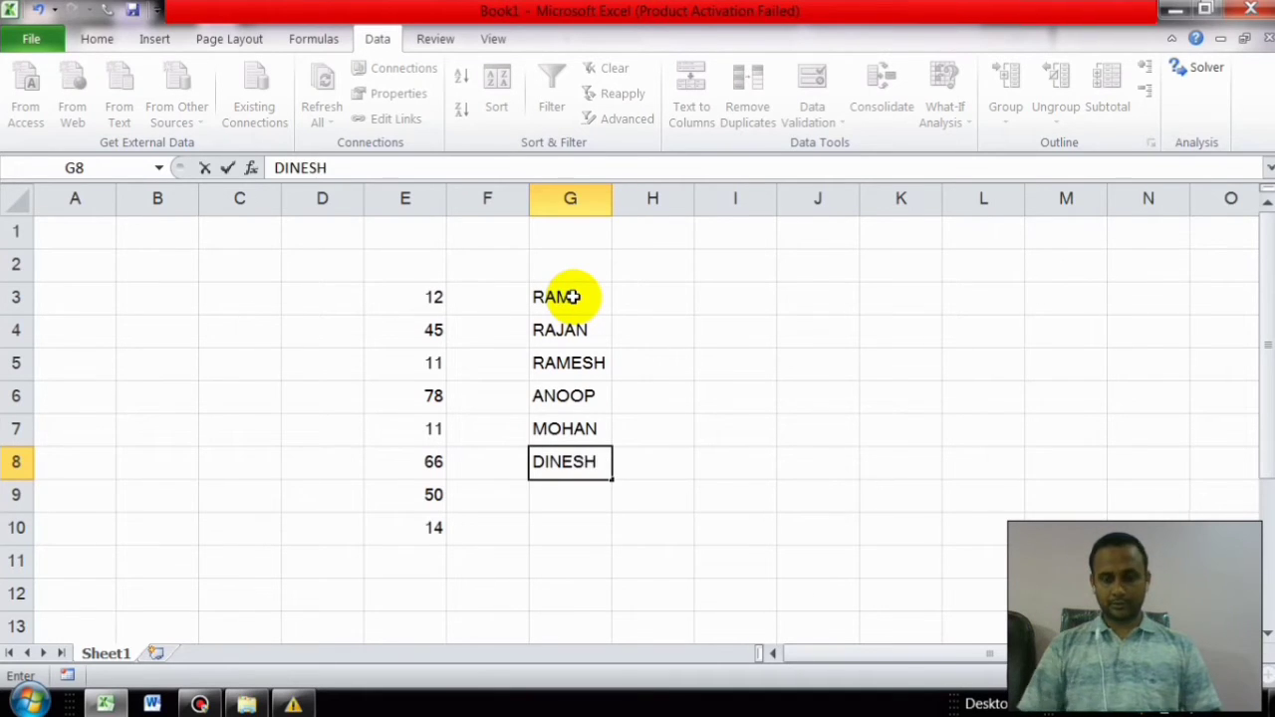
{"action": "key", "text": "Return"}
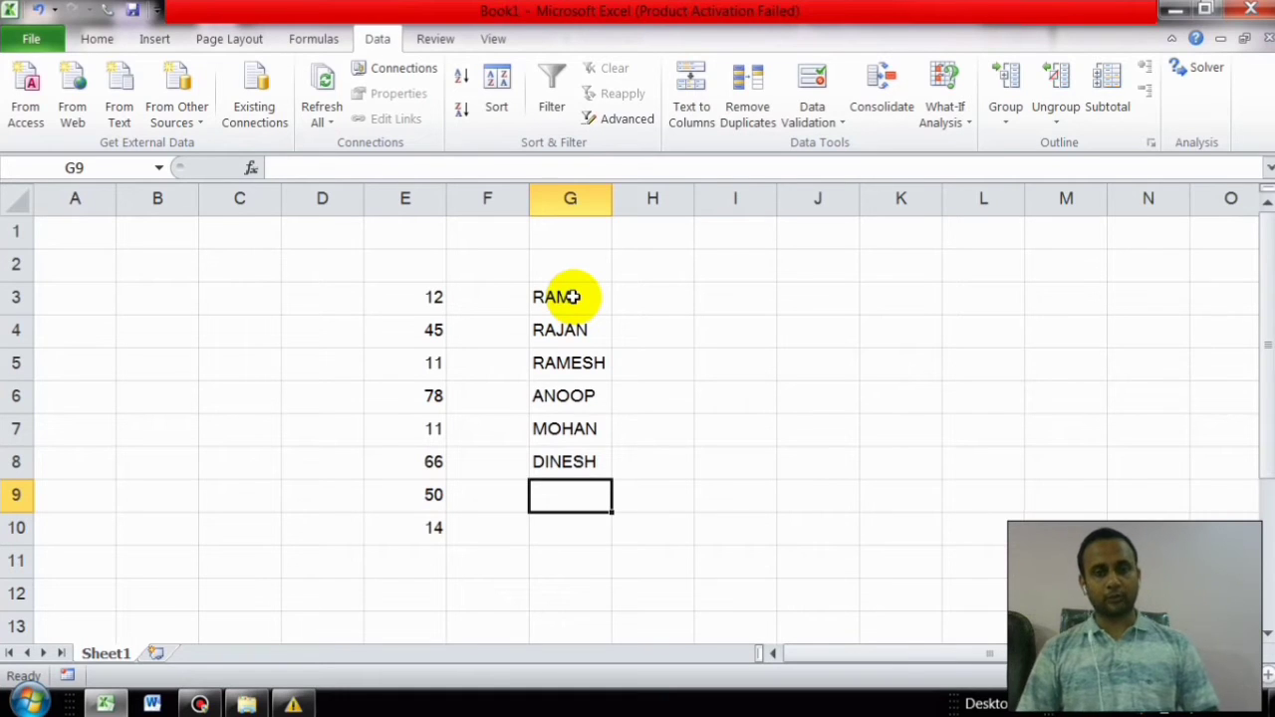
{"action": "type", "text": "KAML"}
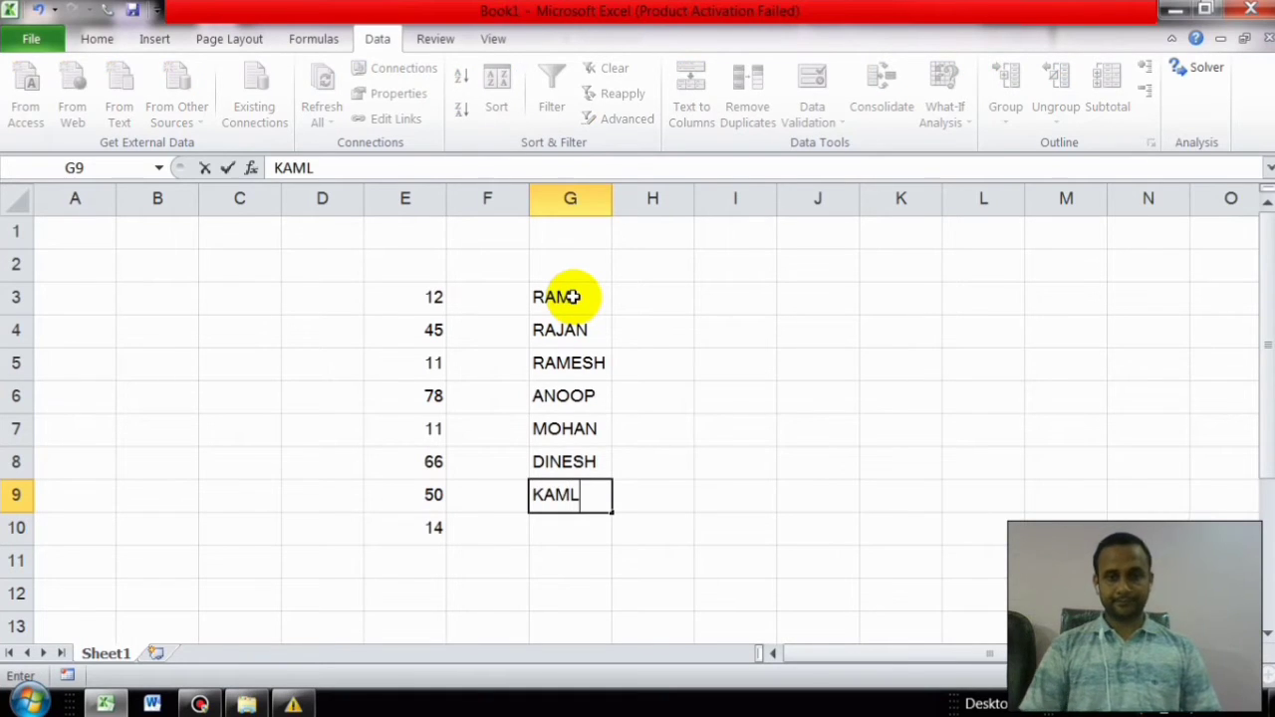
{"action": "key", "text": "BackSpace"}
{"action": "type", "text": "A"}
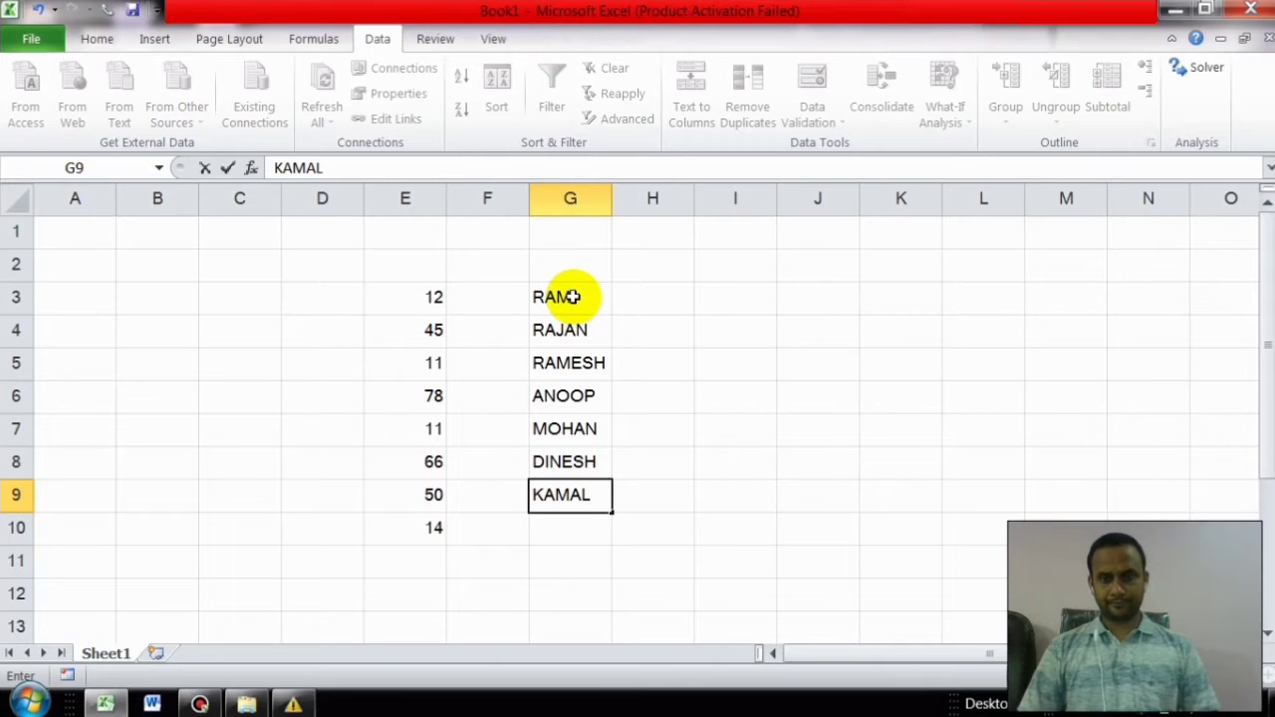
{"action": "key", "text": "Return"}
{"action": "type", "text": "SOHAN"}
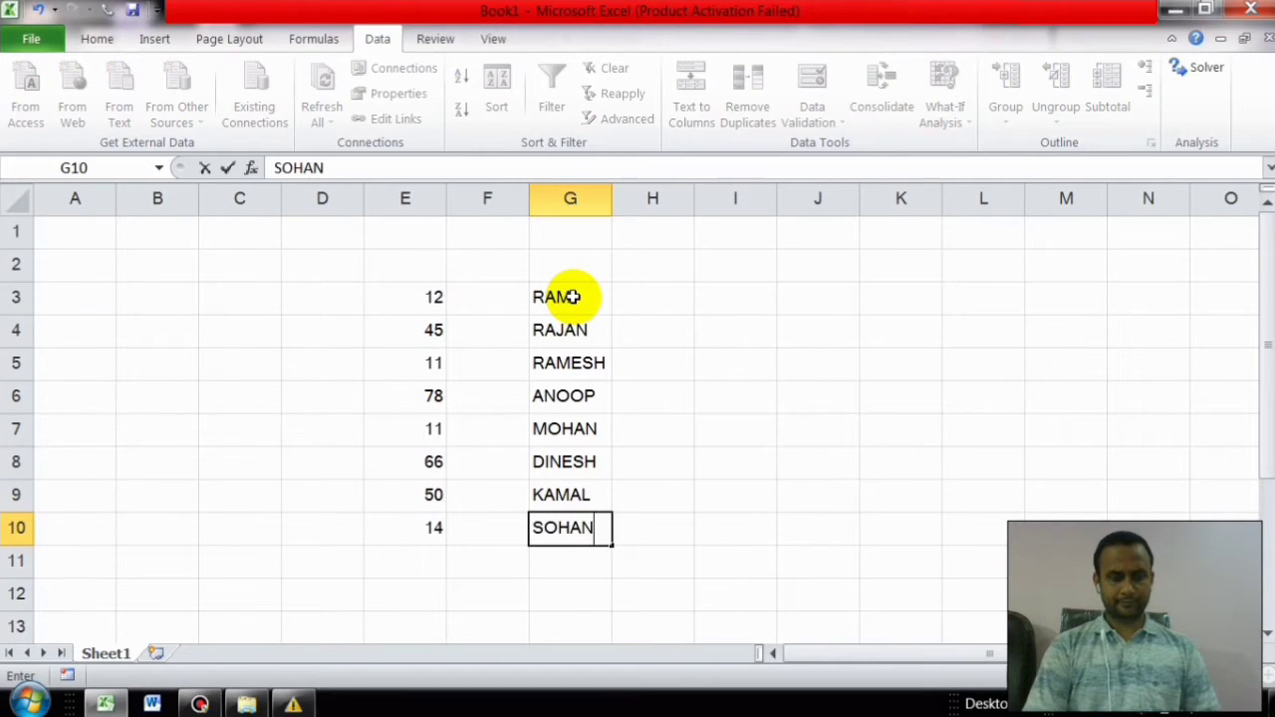
{"action": "left_click", "coordinate": [933, 330]}
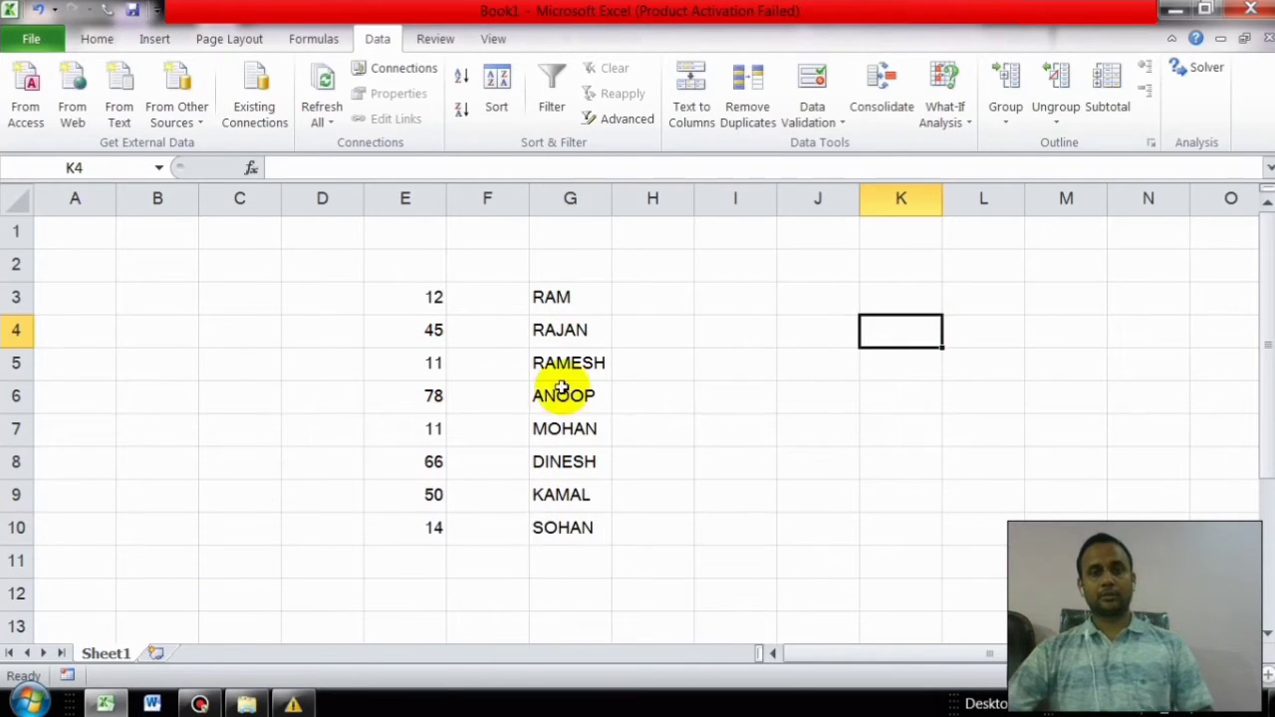
{"action": "left_click", "coordinate": [404, 299]}
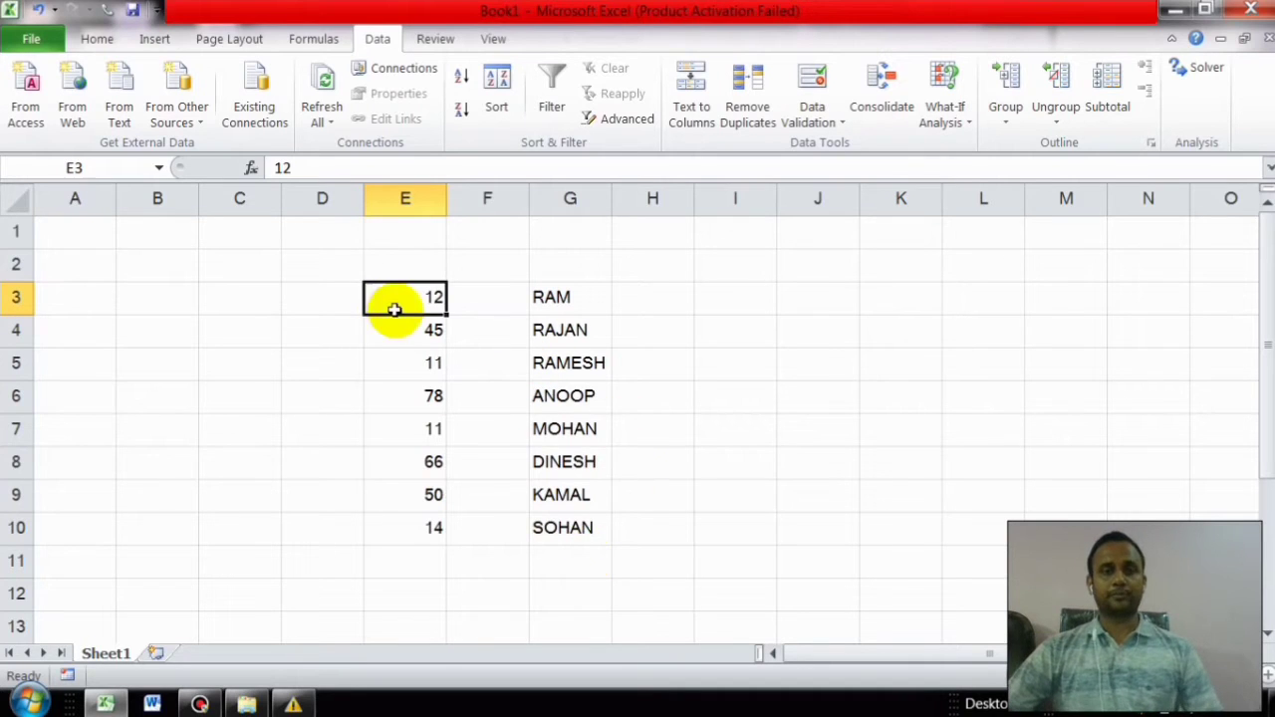
{"action": "left_click_drag", "start_coordinate": [383, 259], "coordinate": [392, 528]}
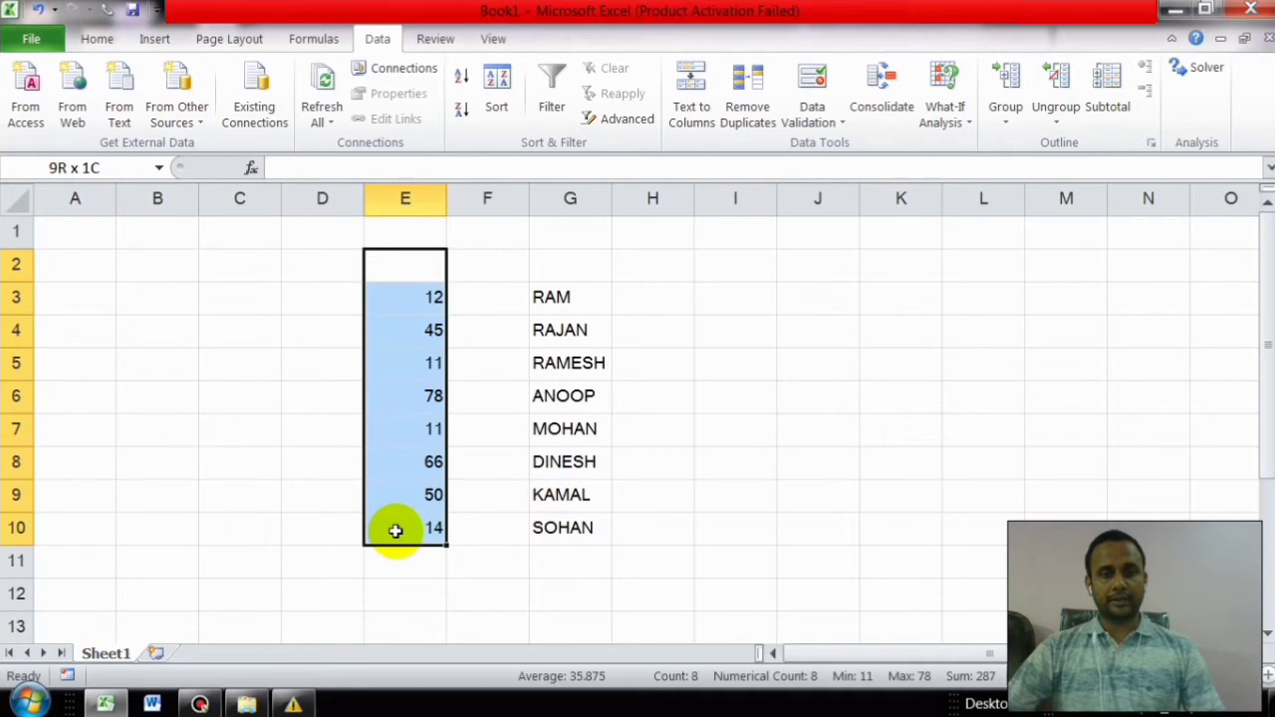
{"action": "left_click", "coordinate": [561, 117]}
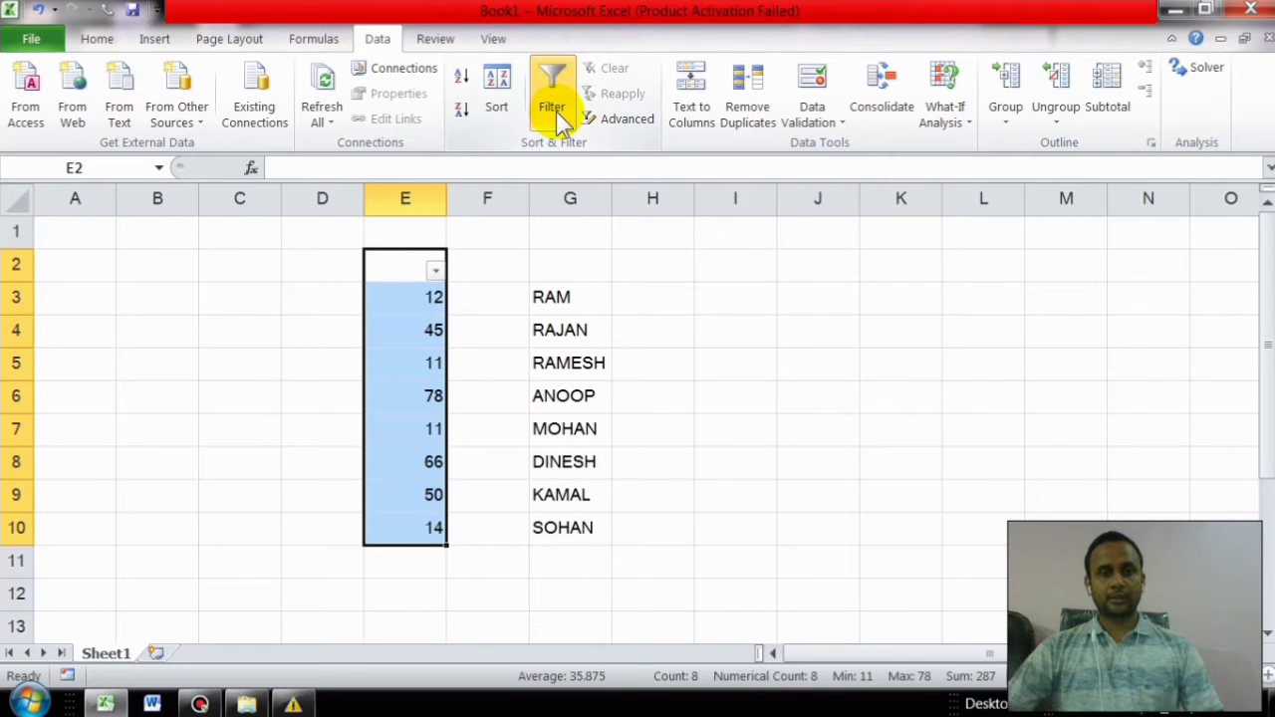
{"action": "left_click", "coordinate": [437, 272]}
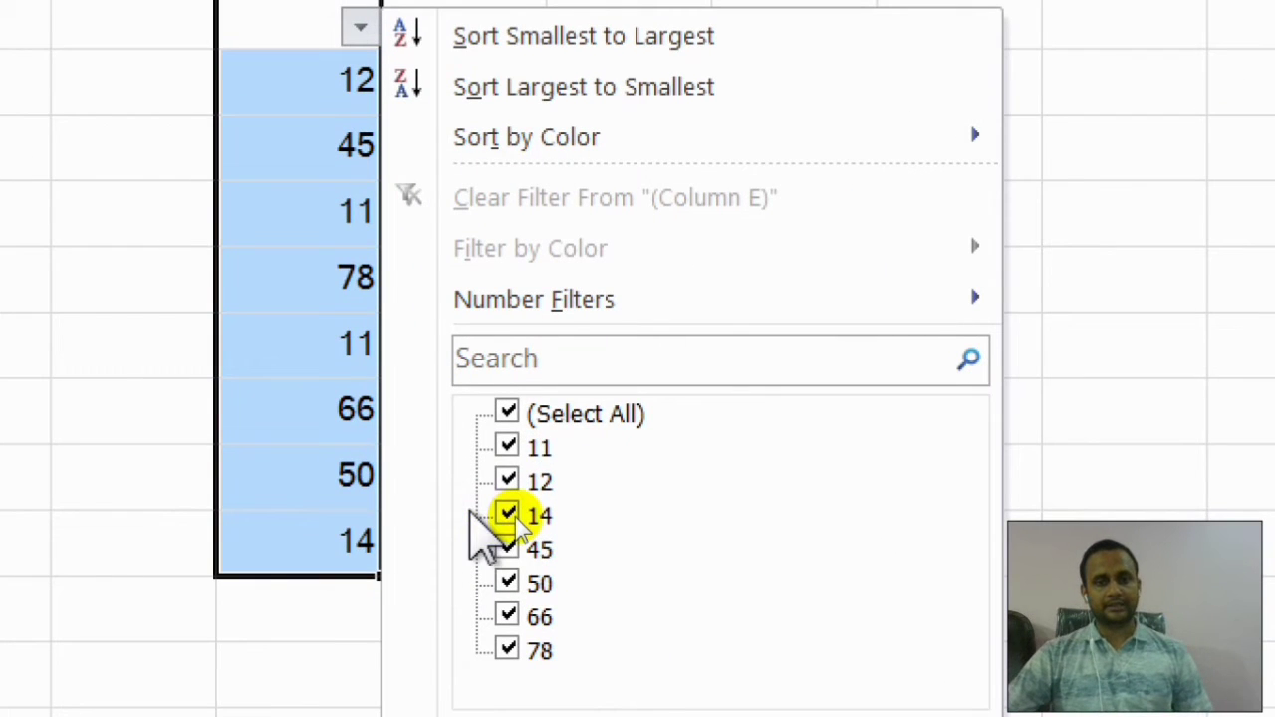
{"action": "left_click", "coordinate": [510, 517]}
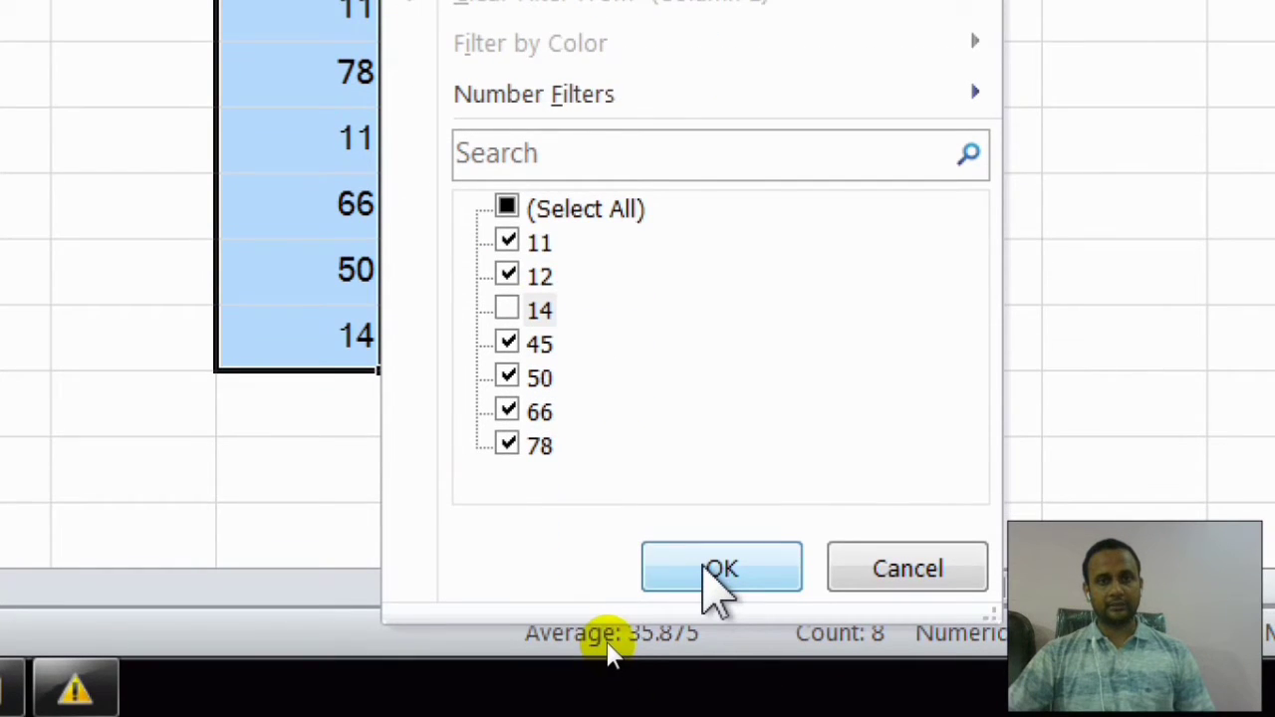
{"action": "left_click", "coordinate": [709, 570]}
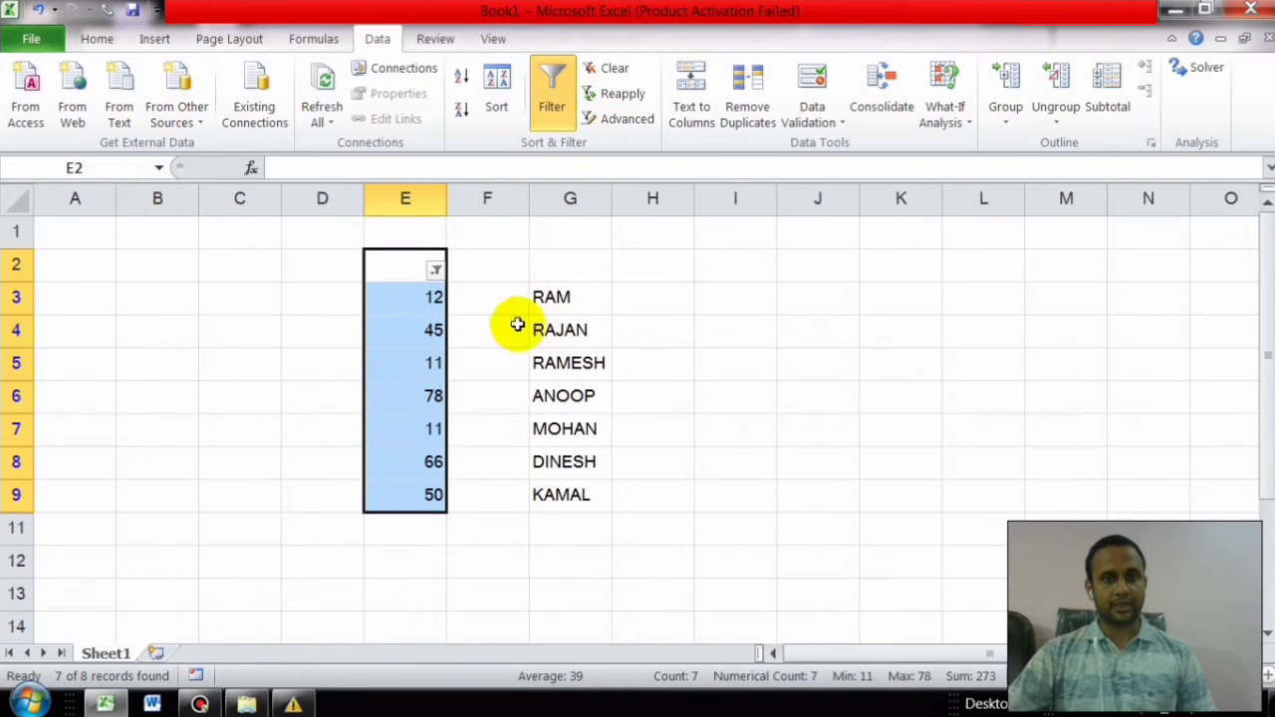
{"action": "left_click", "coordinate": [436, 270]}
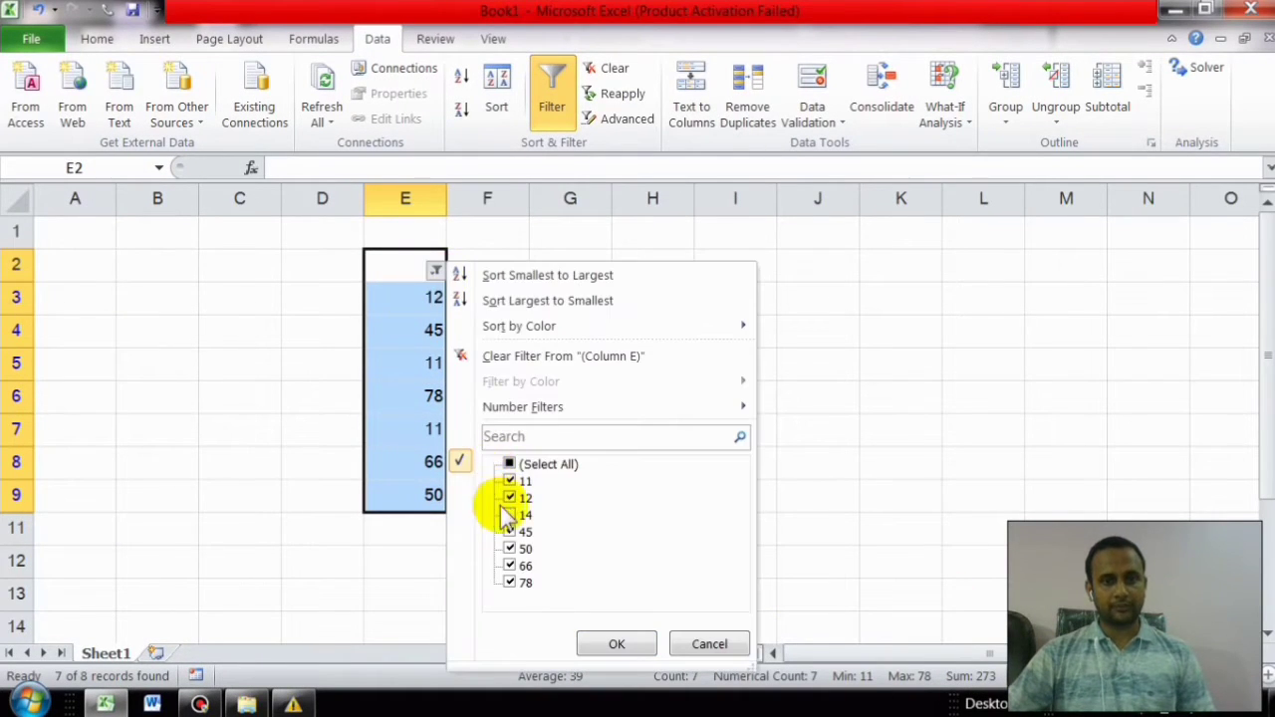
{"action": "left_click", "coordinate": [508, 514]}
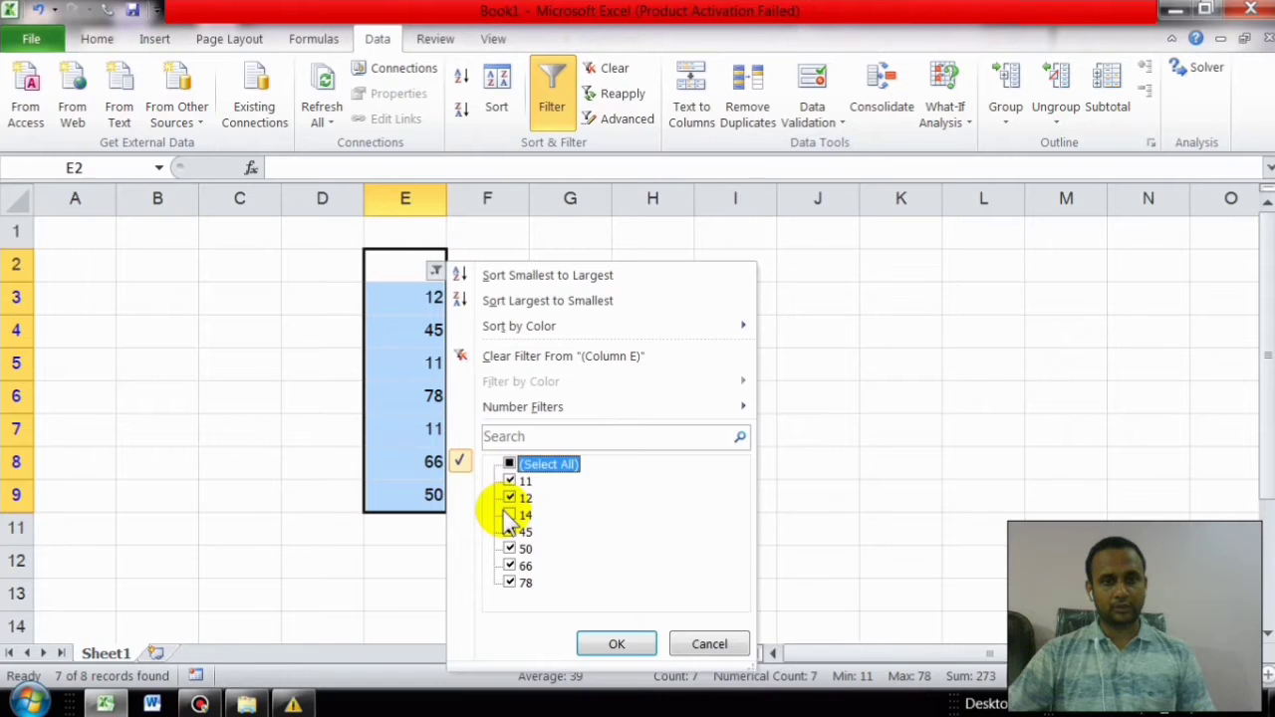
{"action": "left_click", "coordinate": [618, 646]}
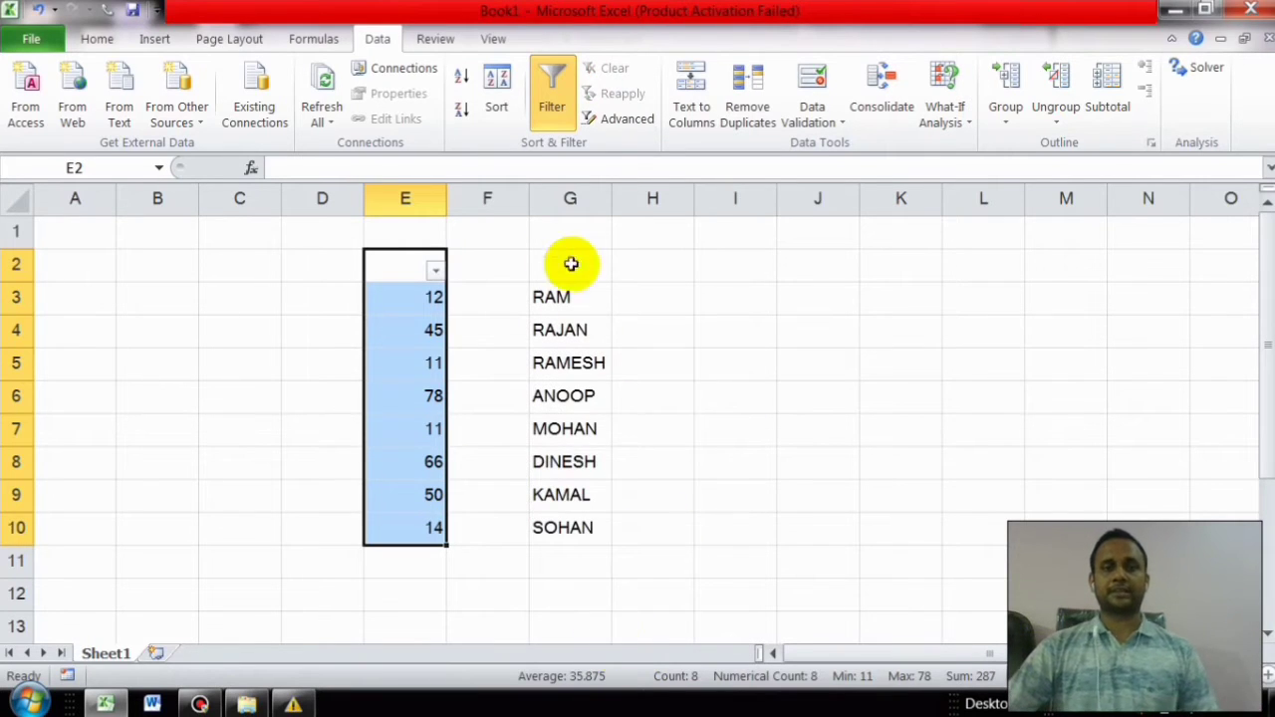
Step: Apply a Greater Than 50 number filter on column E, leaving only 78 and 66
{"action": "left_click", "coordinate": [435, 270]}
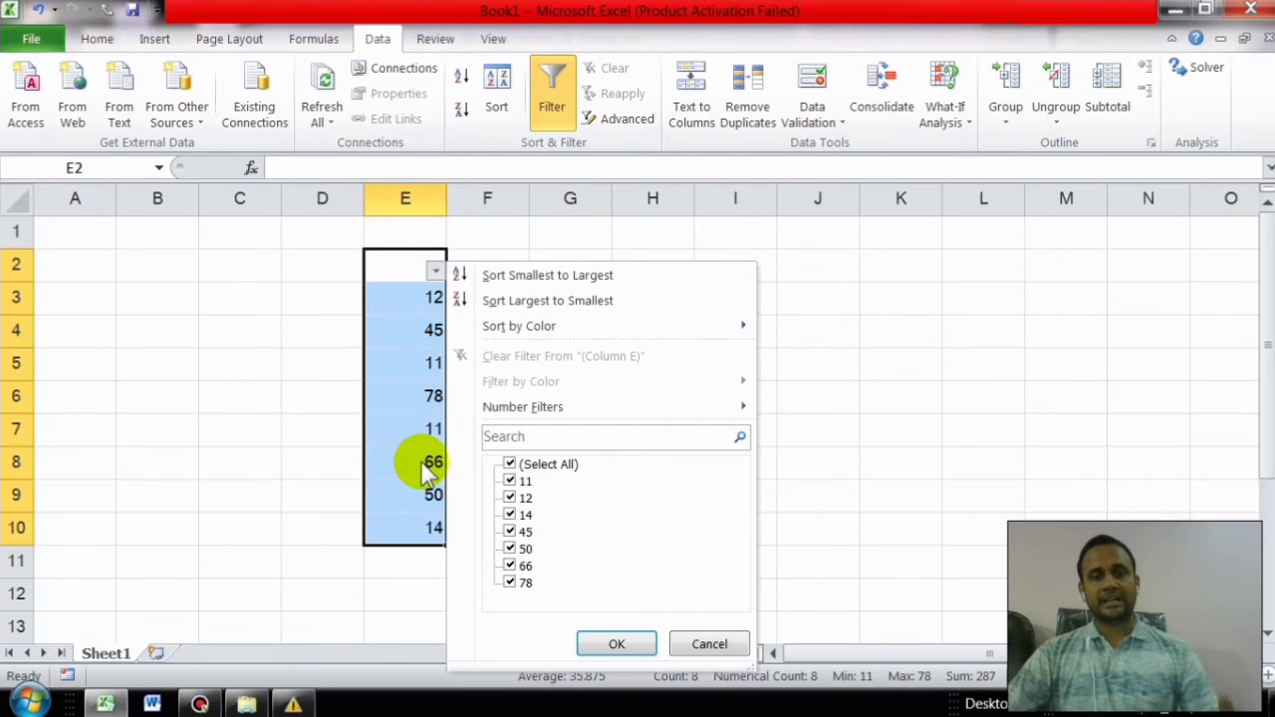
{"action": "mouse_move", "coordinate": [541, 409]}
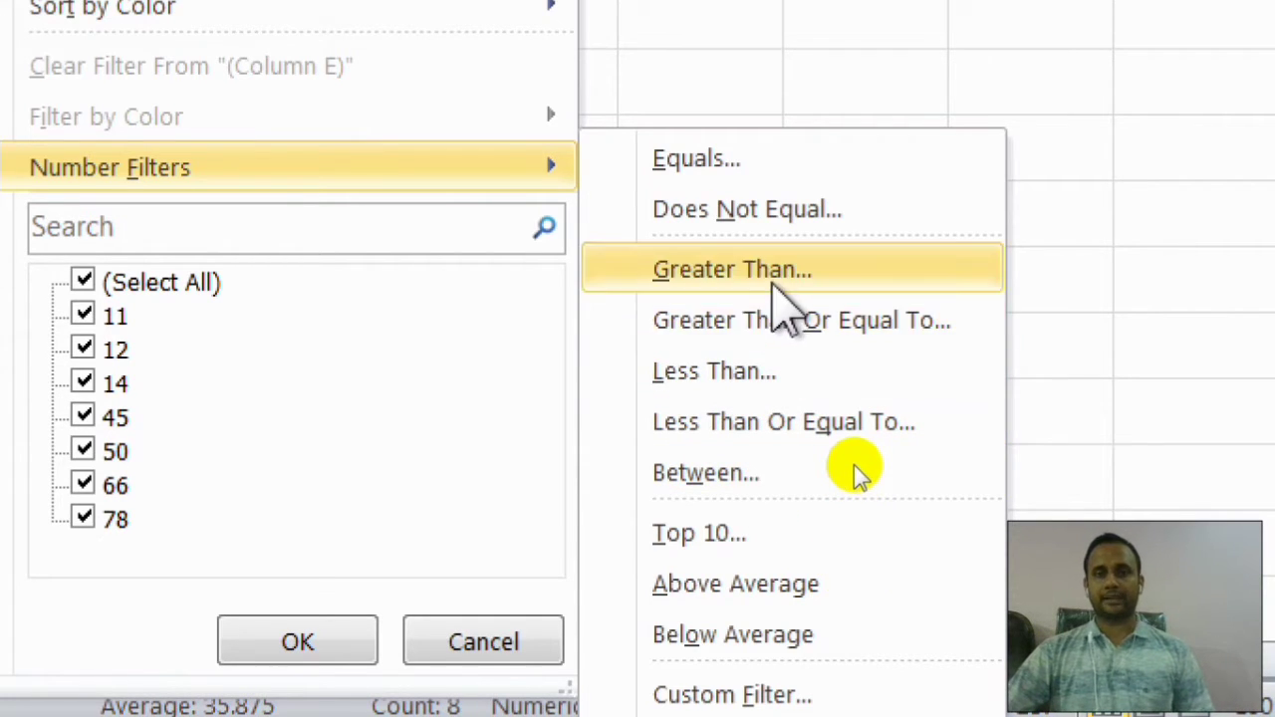
{"action": "left_click", "coordinate": [782, 271]}
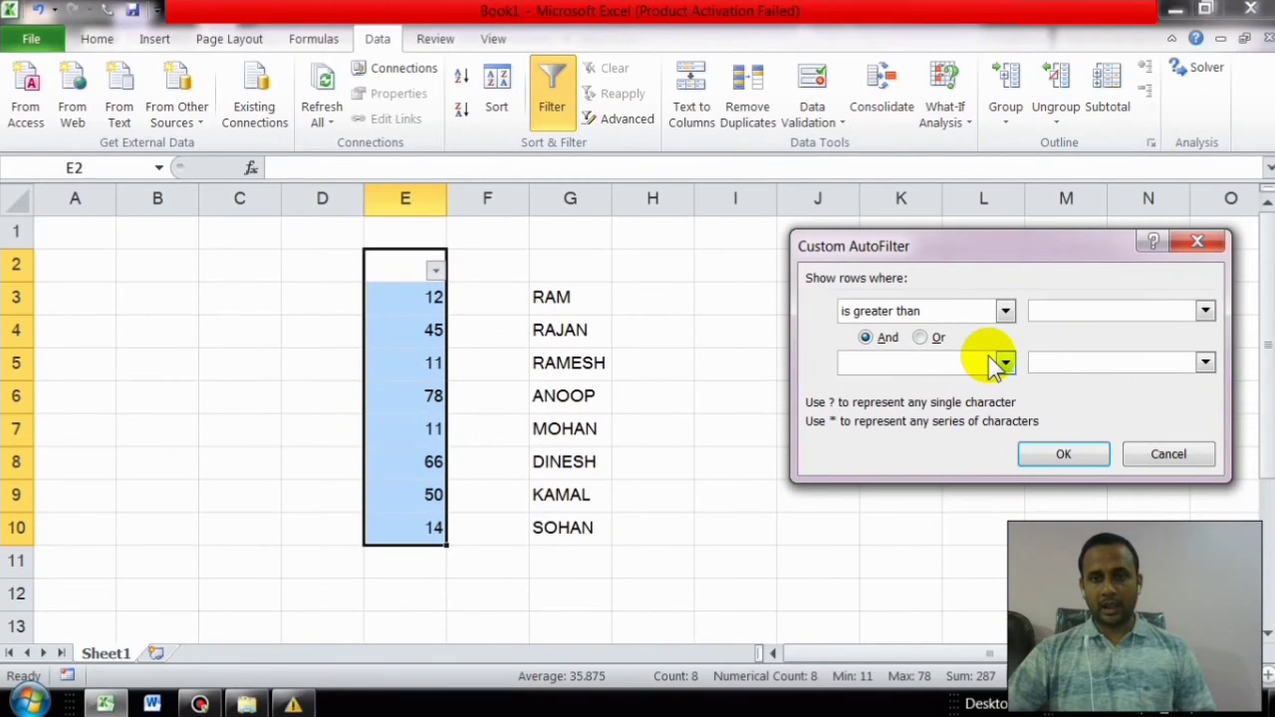
{"action": "left_click", "coordinate": [1059, 315]}
{"action": "type", "text": "0"}
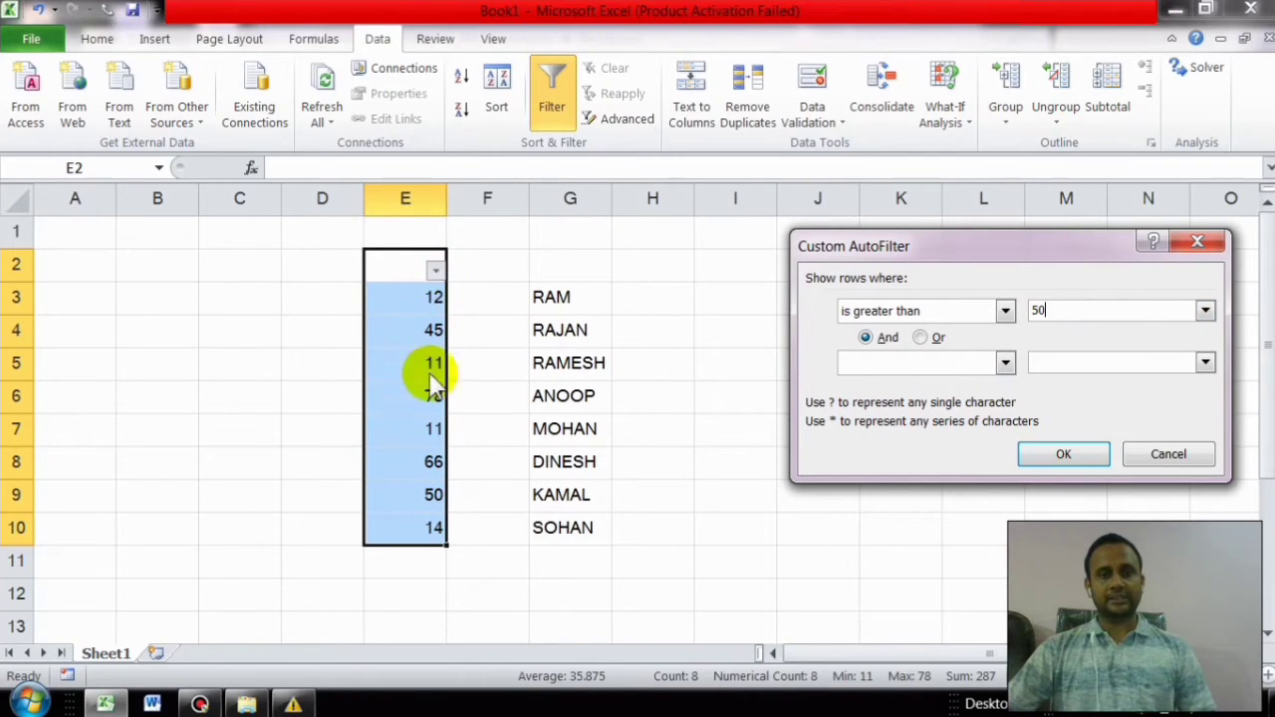
{"action": "left_click", "coordinate": [1054, 454]}
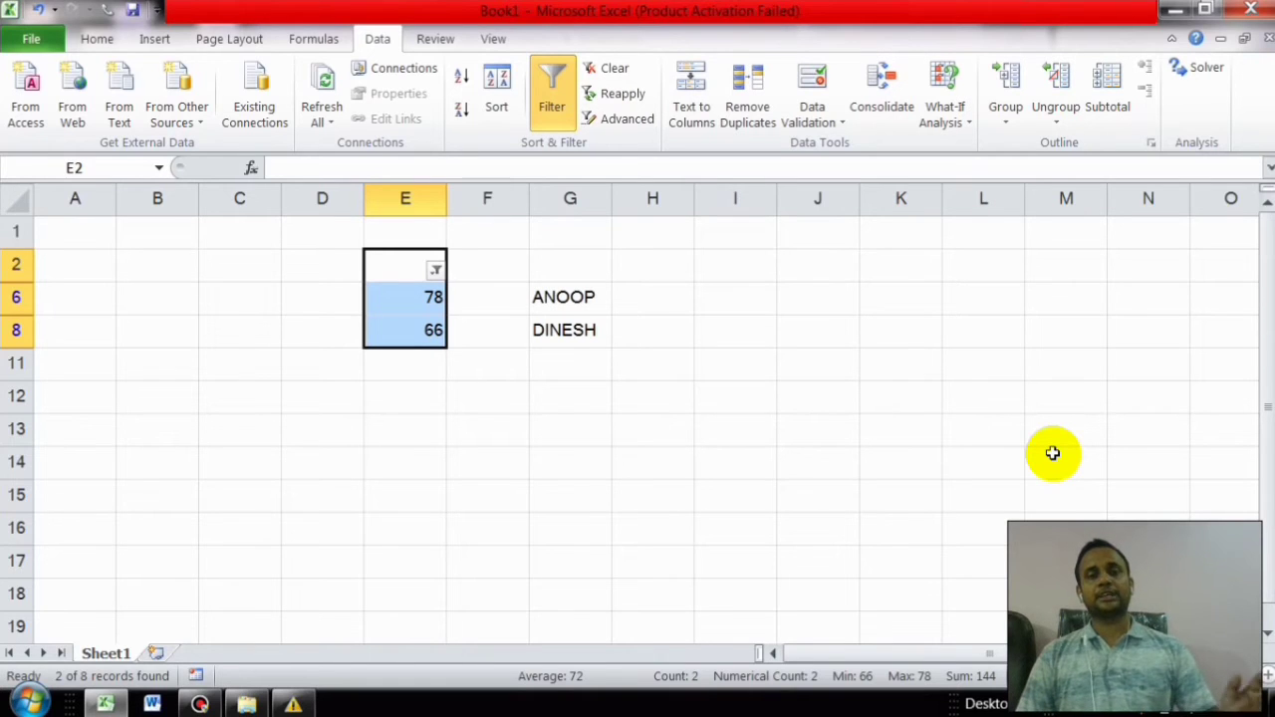
Step: Edit column E's custom filter to delete the 50 comparison value
{"action": "left_click", "coordinate": [436, 271]}
{"action": "mouse_move", "coordinate": [461, 410]}
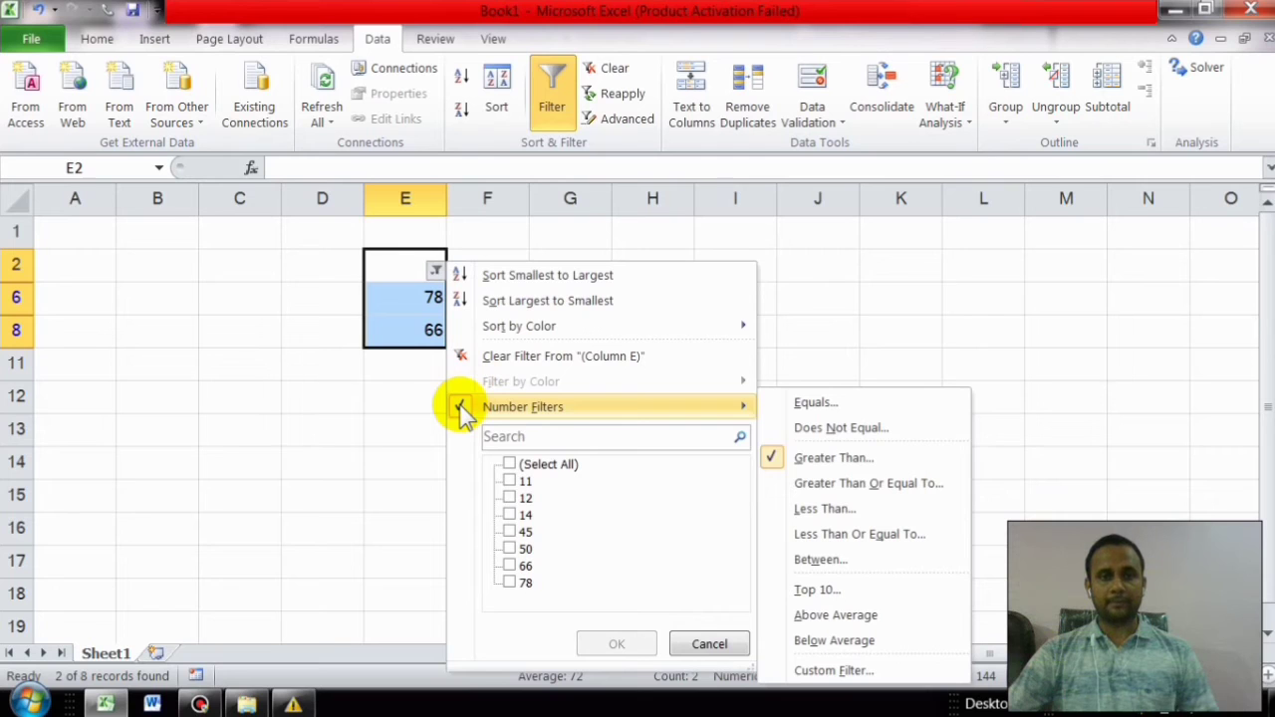
{"action": "left_click", "coordinate": [777, 456]}
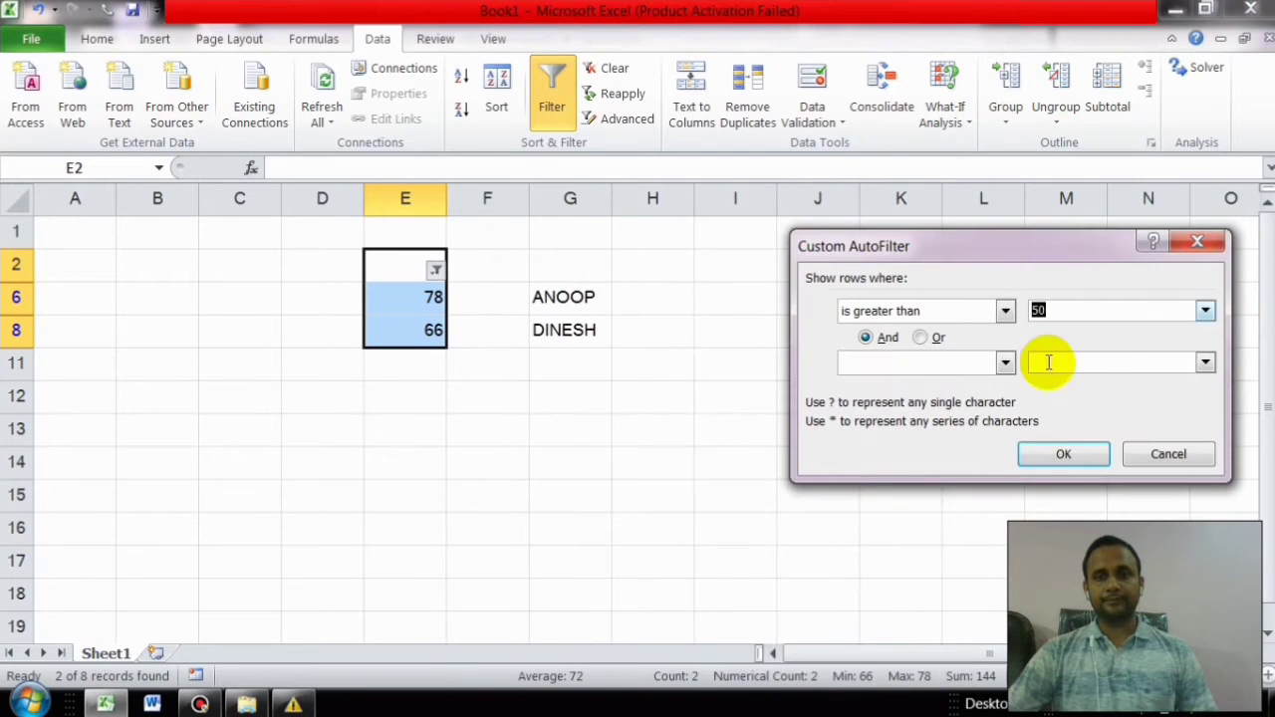
{"action": "key", "text": "BackSpace"}
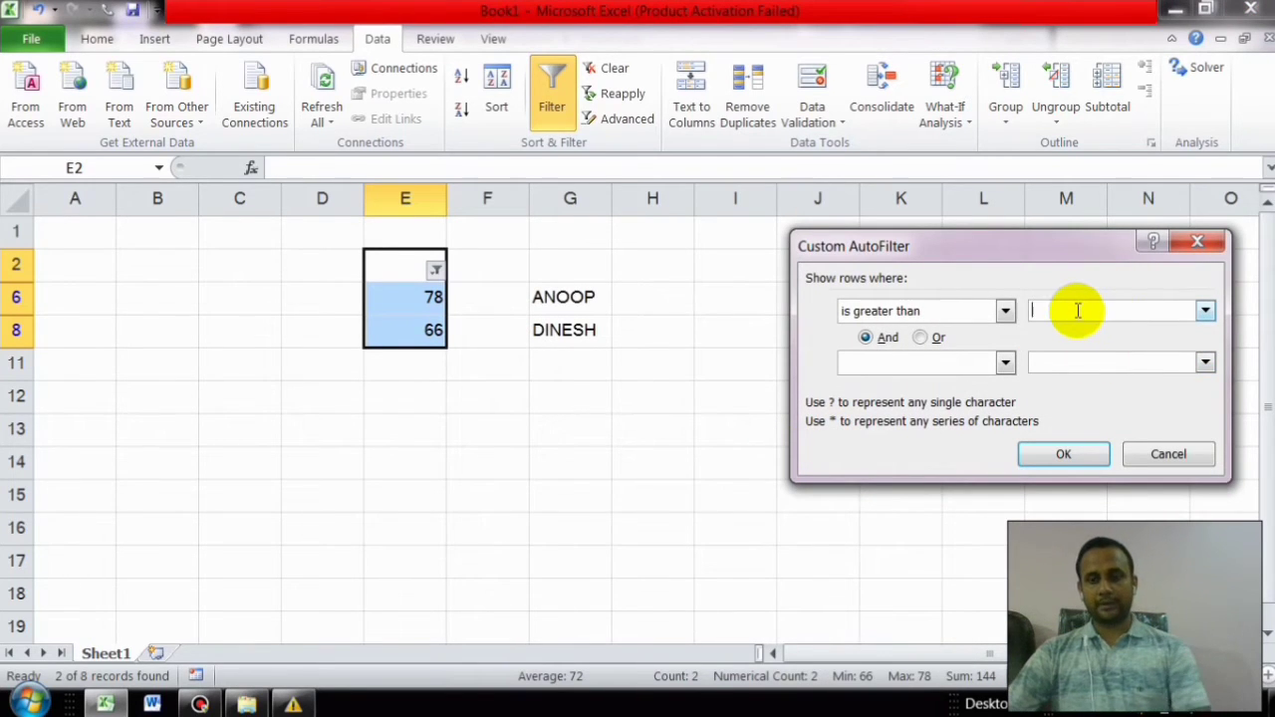
{"action": "left_click", "coordinate": [1068, 454]}
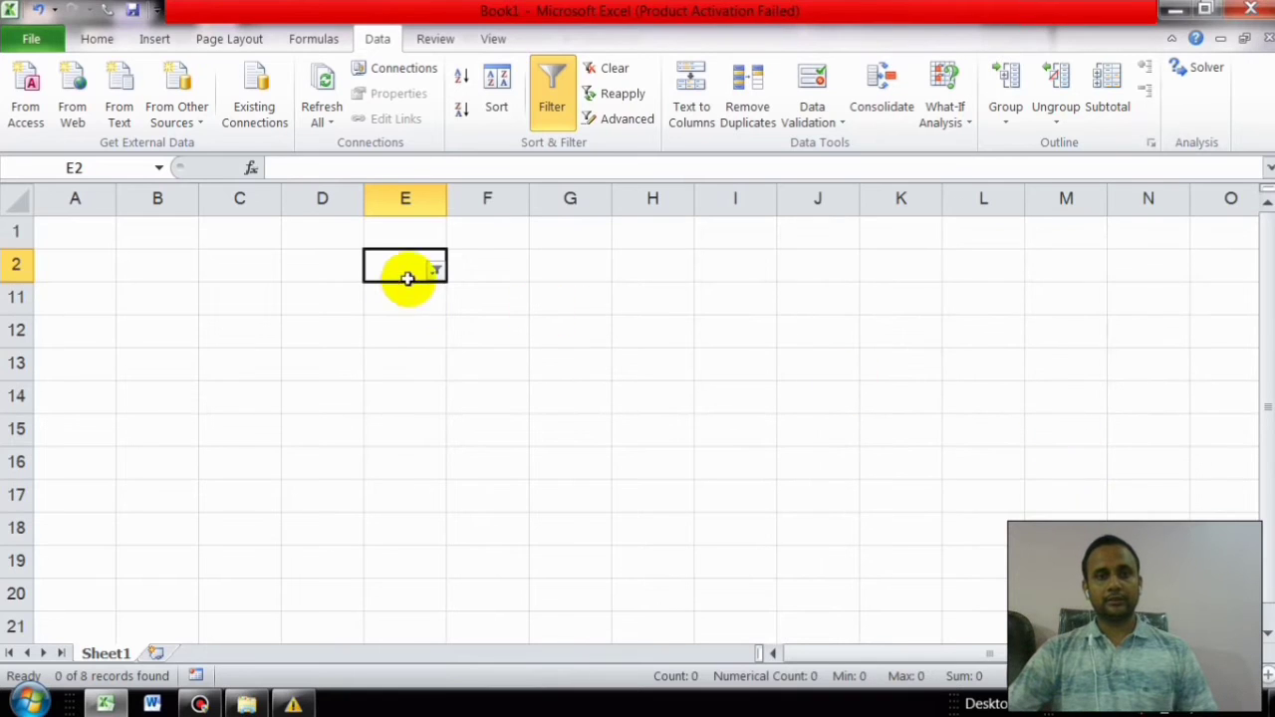
Step: Check Select All in column E's filter so all eight rows reappear
{"action": "left_click", "coordinate": [435, 270]}
{"action": "mouse_move", "coordinate": [460, 411]}
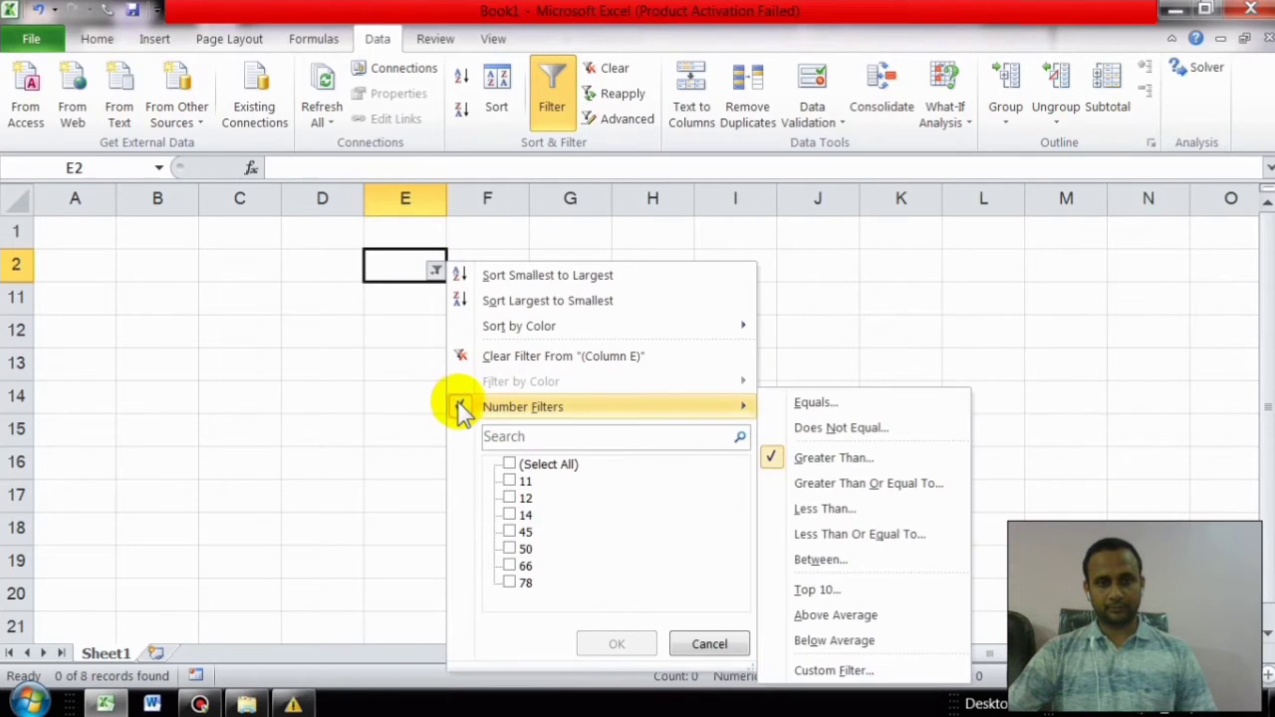
{"action": "left_click", "coordinate": [509, 464]}
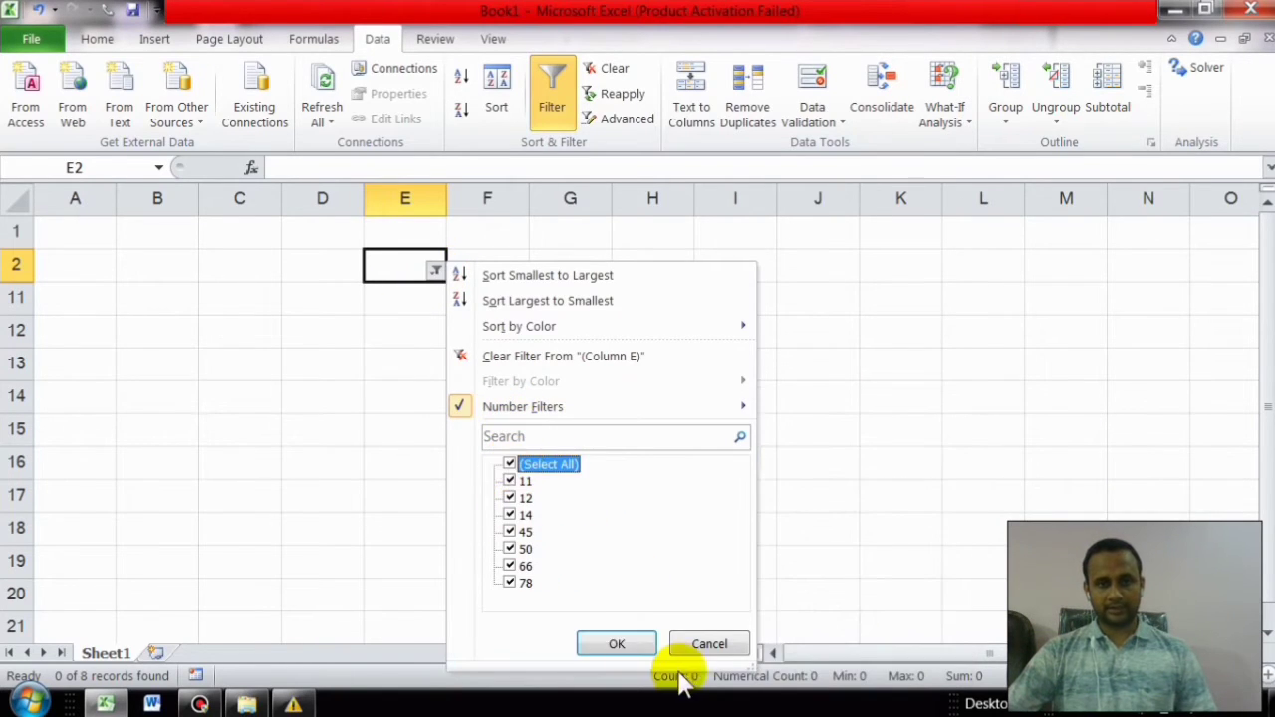
{"action": "left_click", "coordinate": [617, 643]}
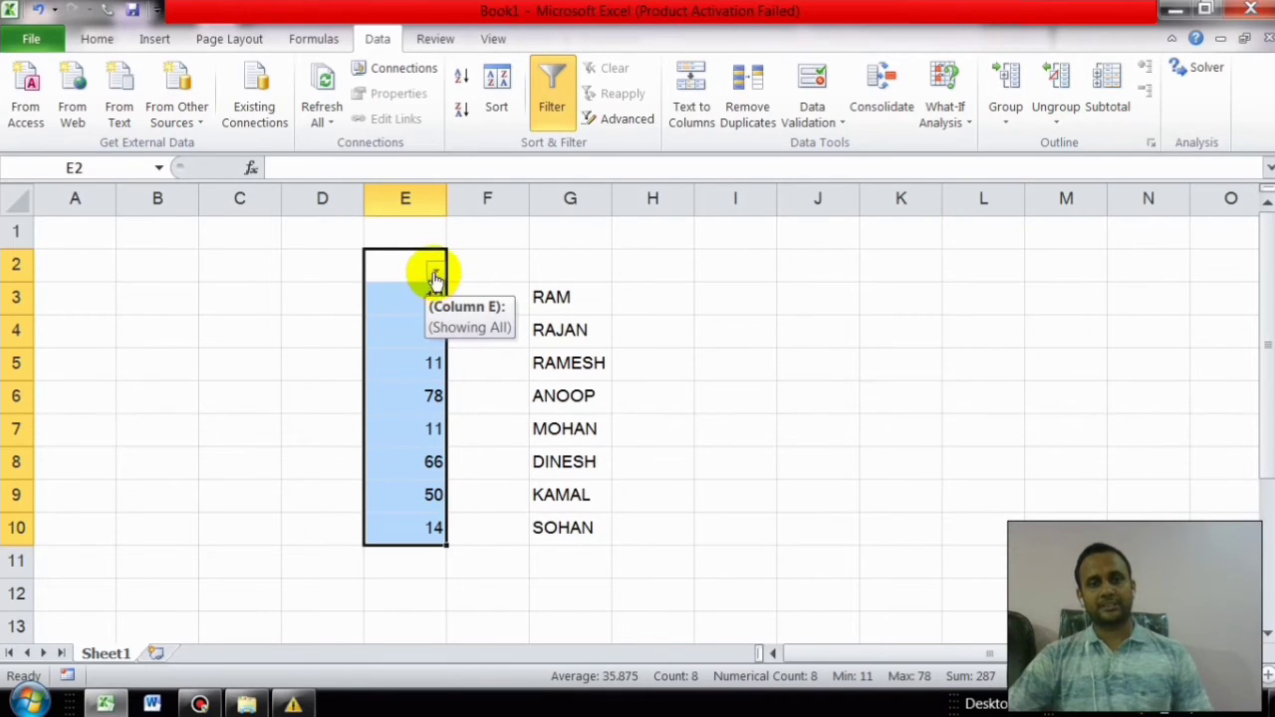
{"action": "left_click", "coordinate": [435, 273]}
{"action": "mouse_move", "coordinate": [656, 409]}
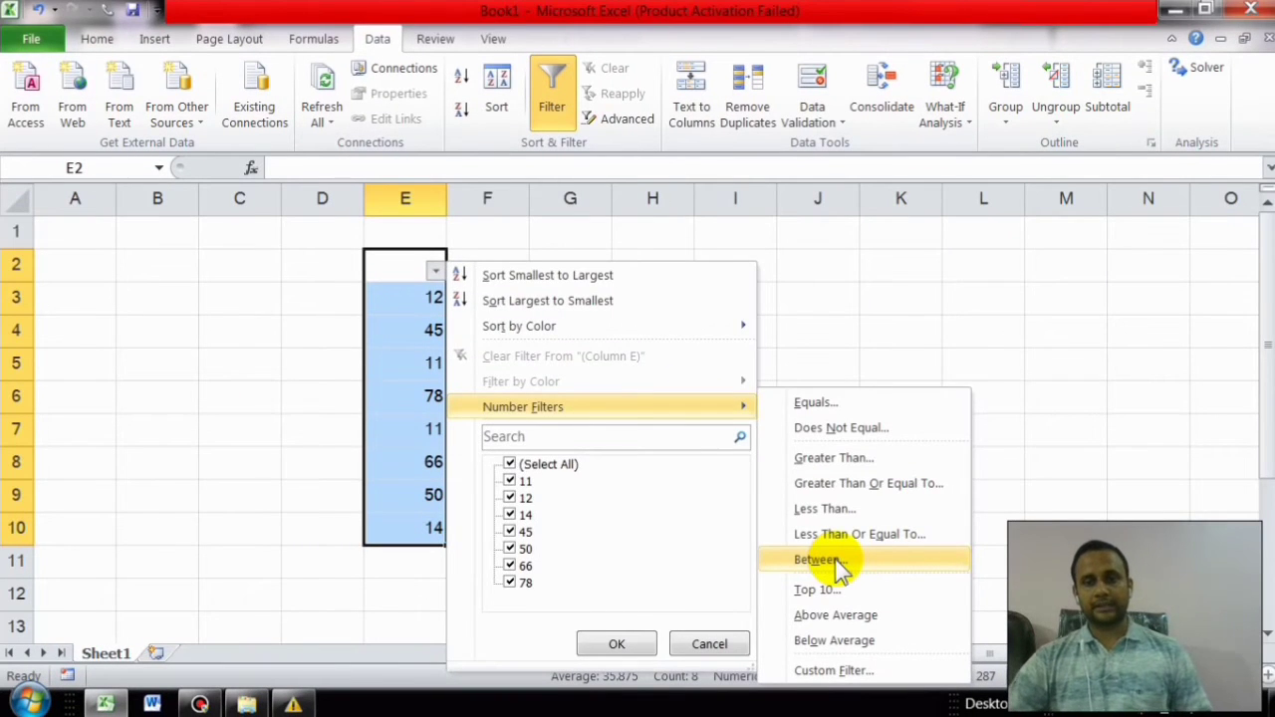
{"action": "left_click", "coordinate": [827, 561]}
{"action": "type", "text": "1"}
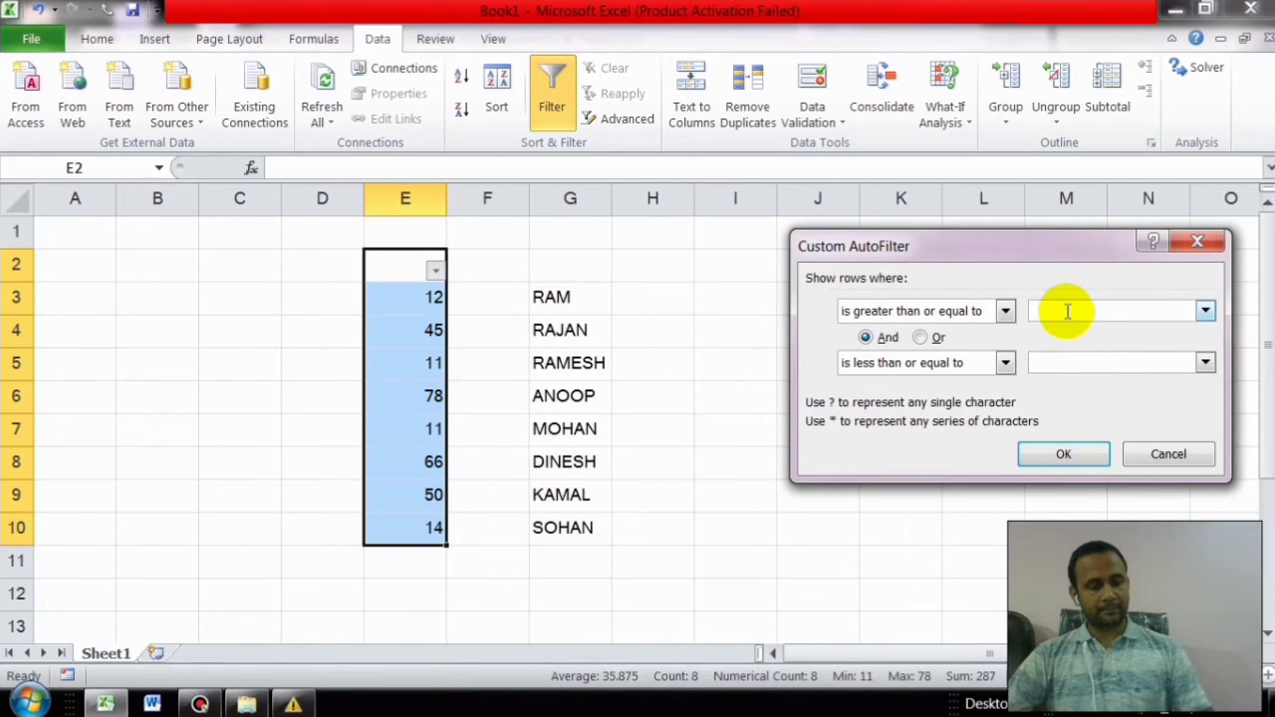
{"action": "type", "text": "5"}
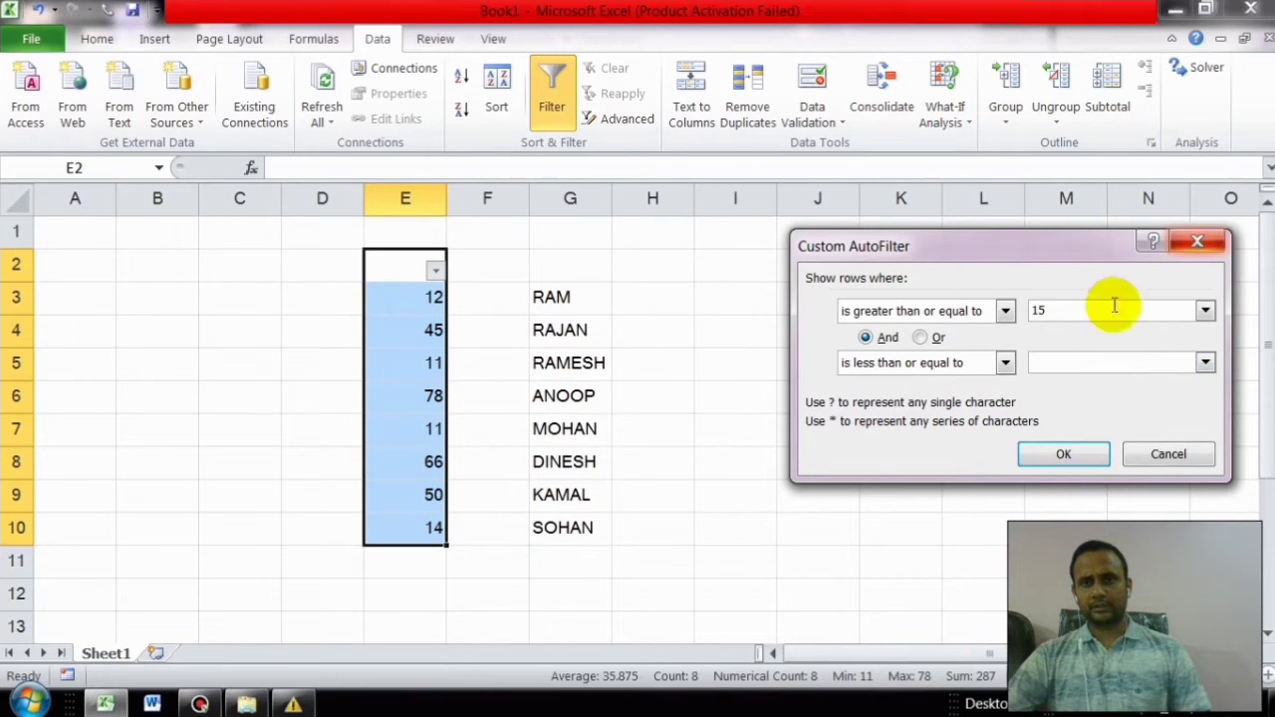
{"action": "left_click", "coordinate": [1005, 311]}
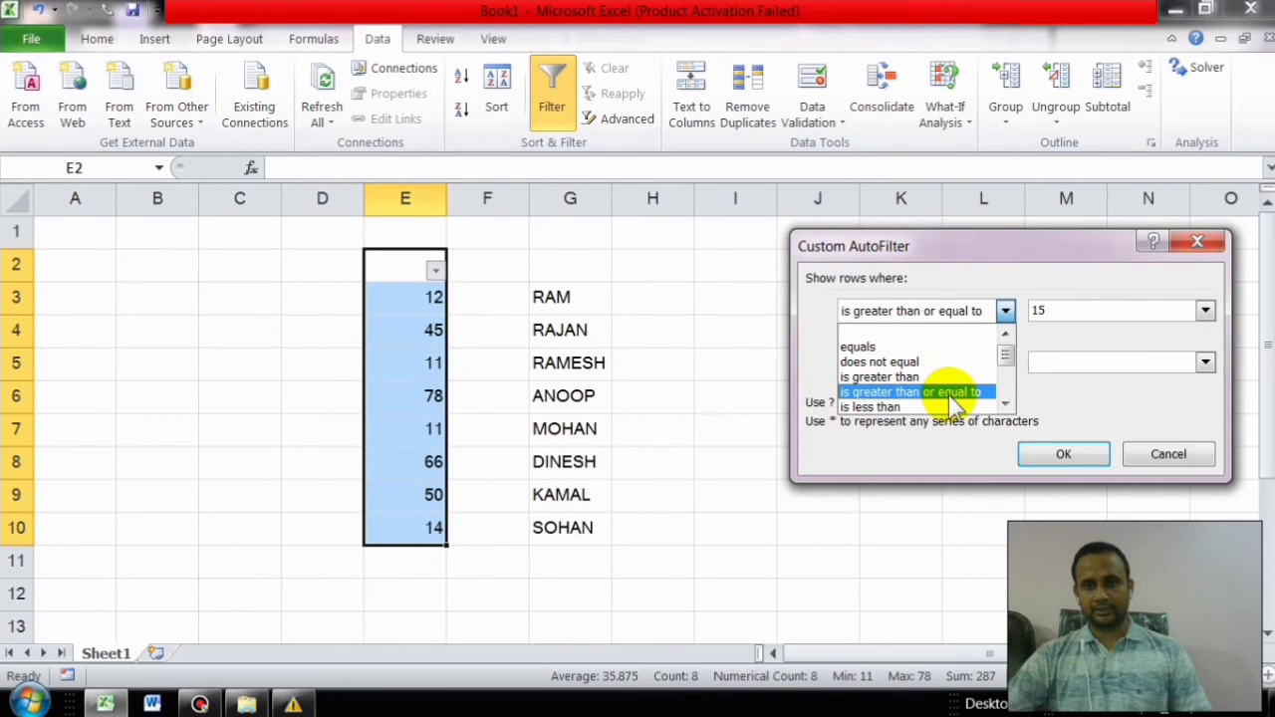
{"action": "left_click", "coordinate": [1147, 254]}
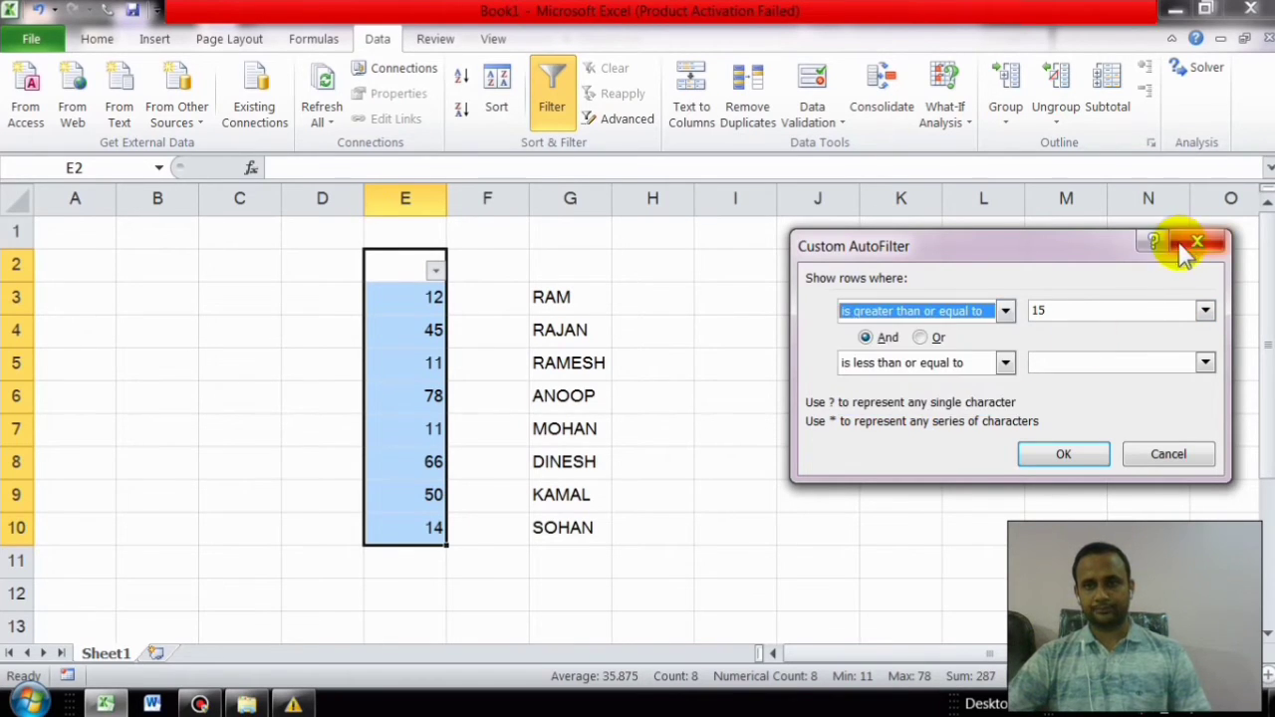
{"action": "left_click", "coordinate": [1199, 243]}
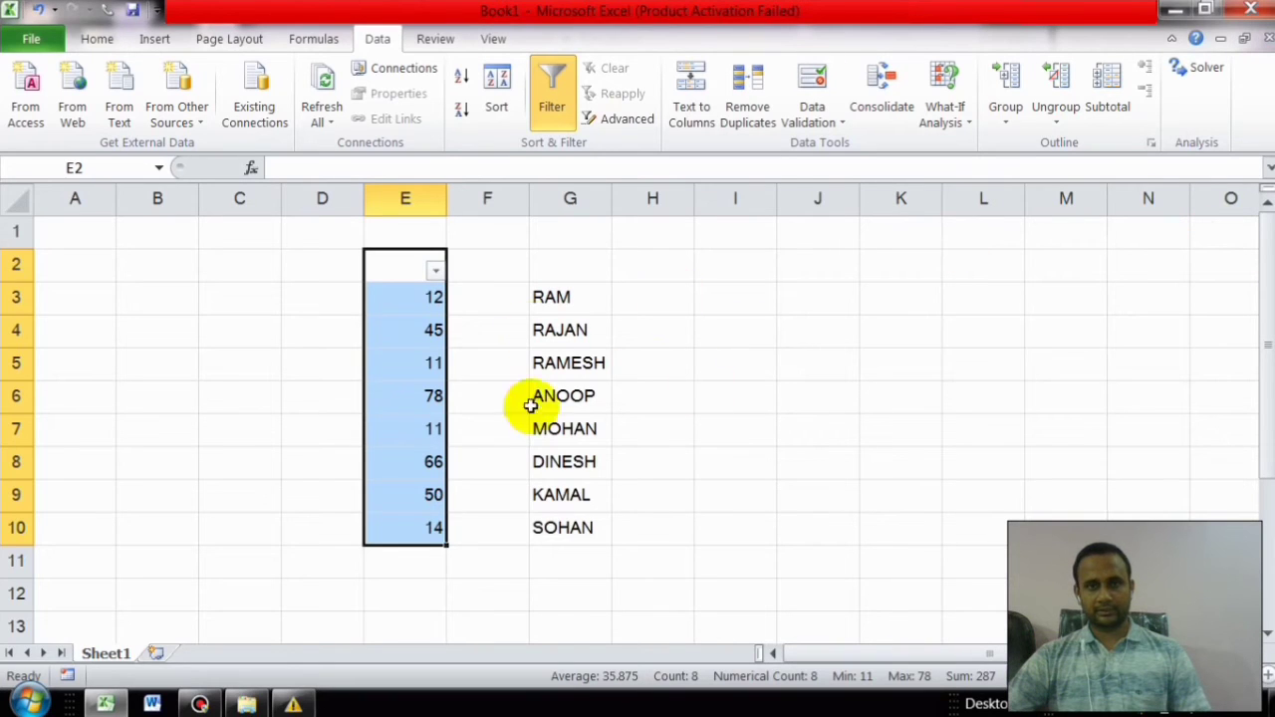
Step: Filter column E to values between 15 and 50, showing 45 and 50, then undo it
{"action": "left_click", "coordinate": [435, 270]}
{"action": "mouse_move", "coordinate": [564, 408]}
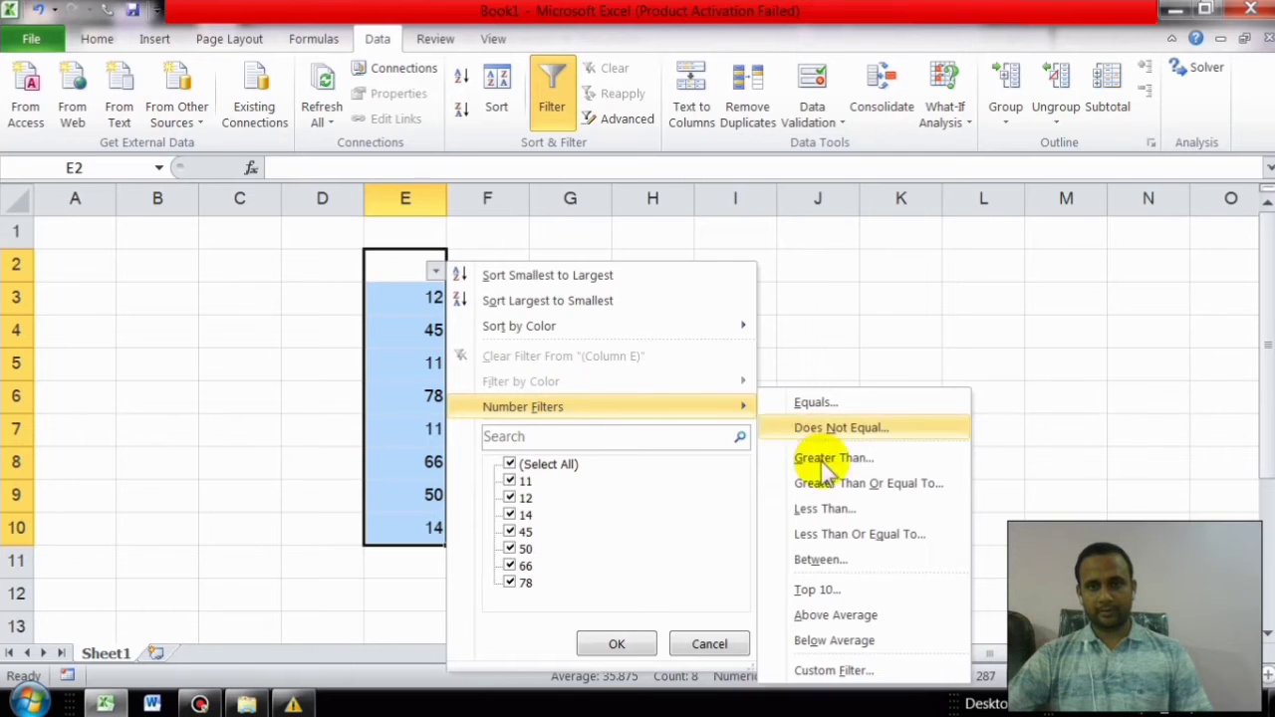
{"action": "left_click", "coordinate": [835, 561]}
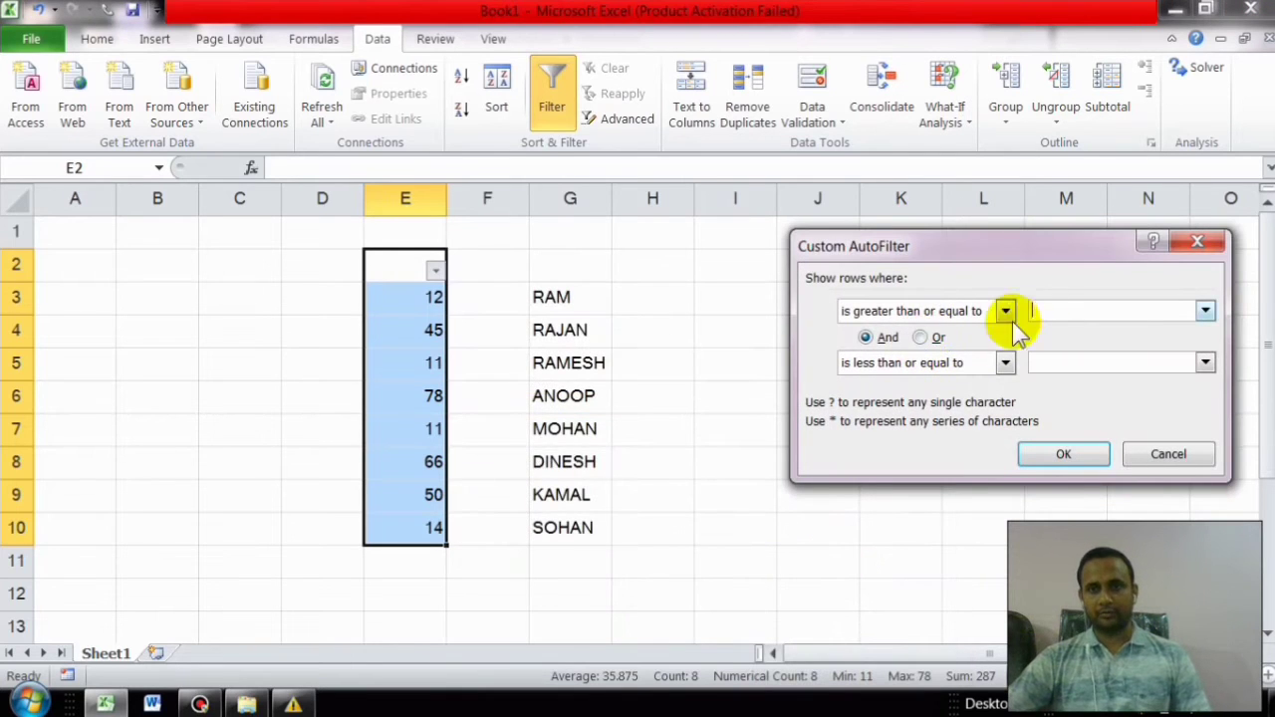
{"action": "type", "text": "1"}
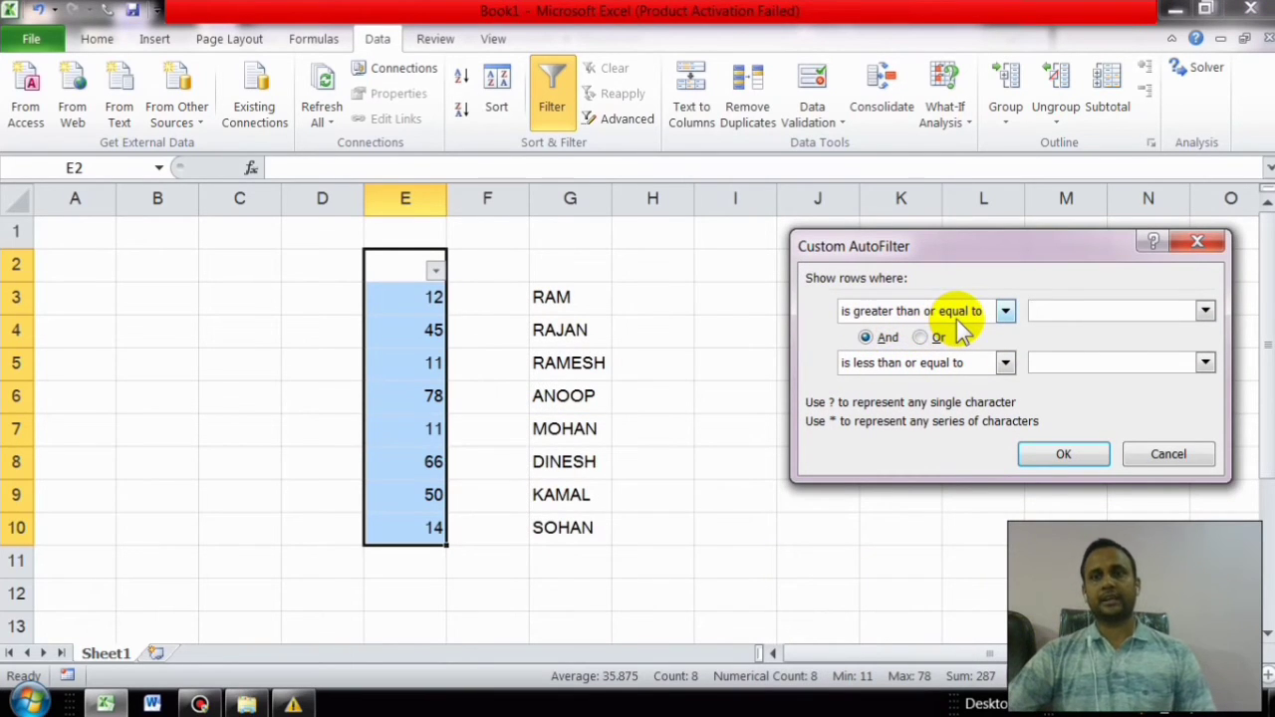
{"action": "type", "text": "5"}
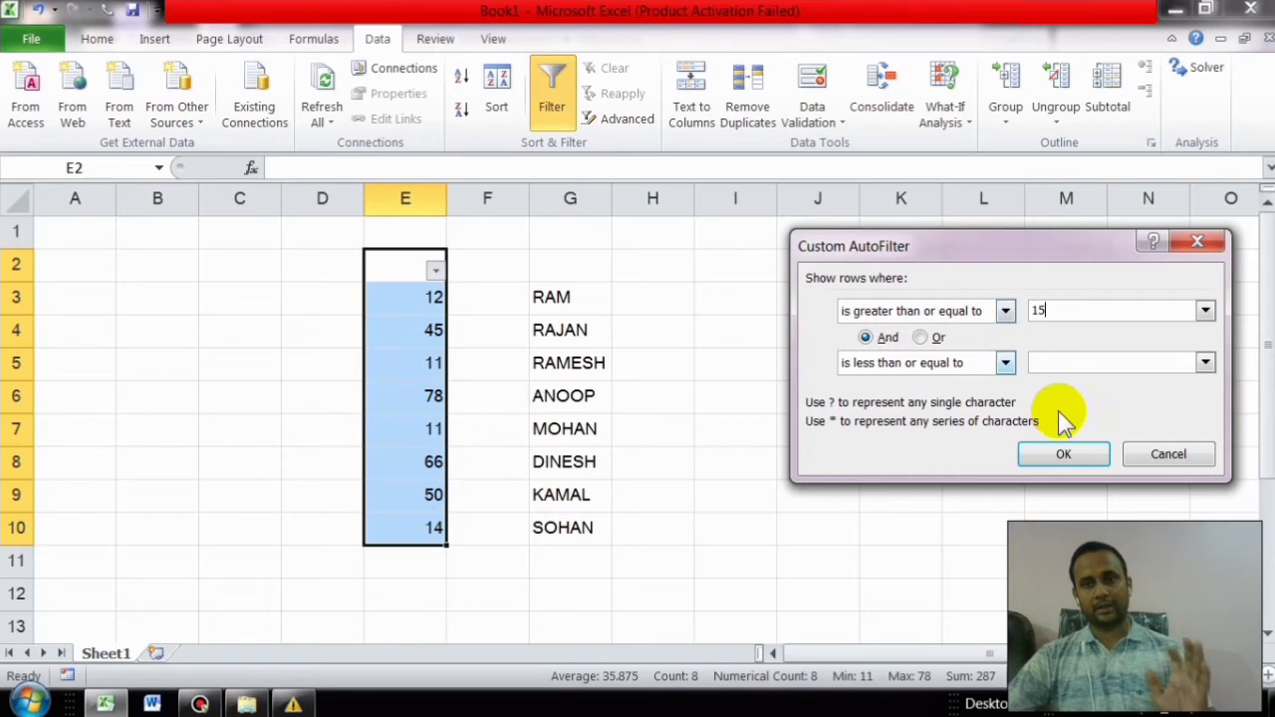
{"action": "left_click", "coordinate": [1048, 370]}
{"action": "type", "text": "50"}
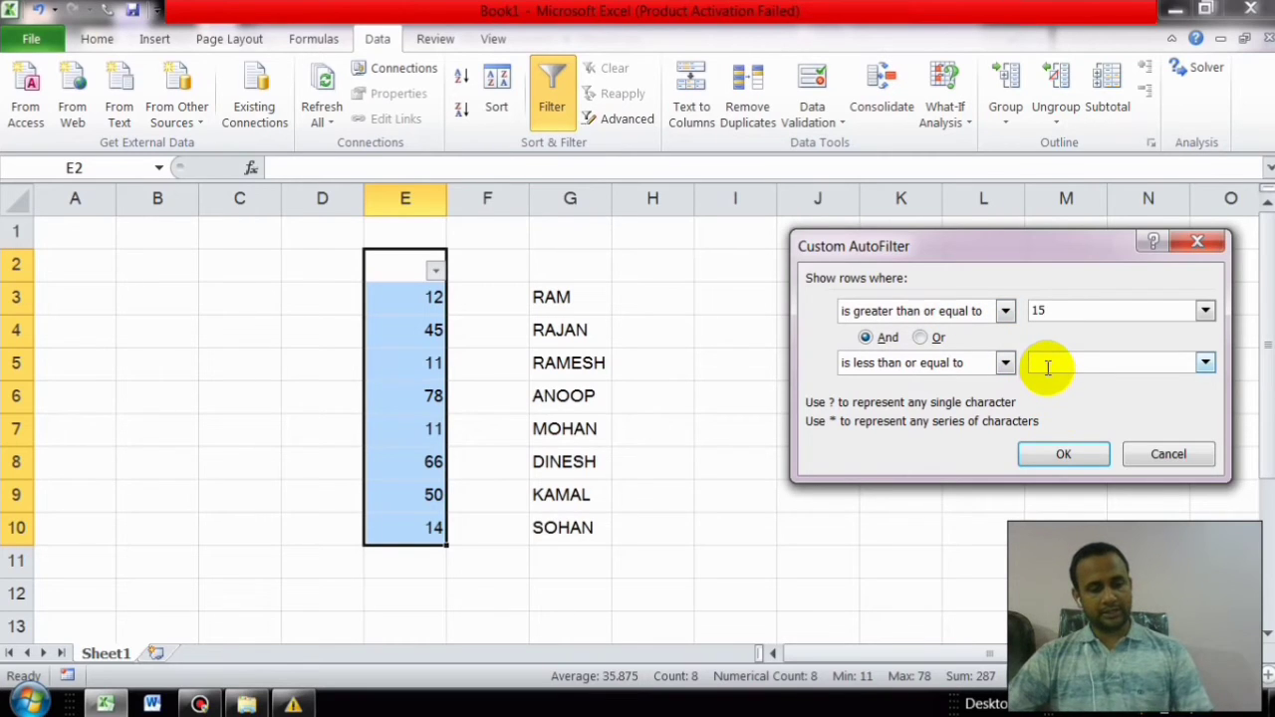
{"action": "left_click", "coordinate": [1068, 458]}
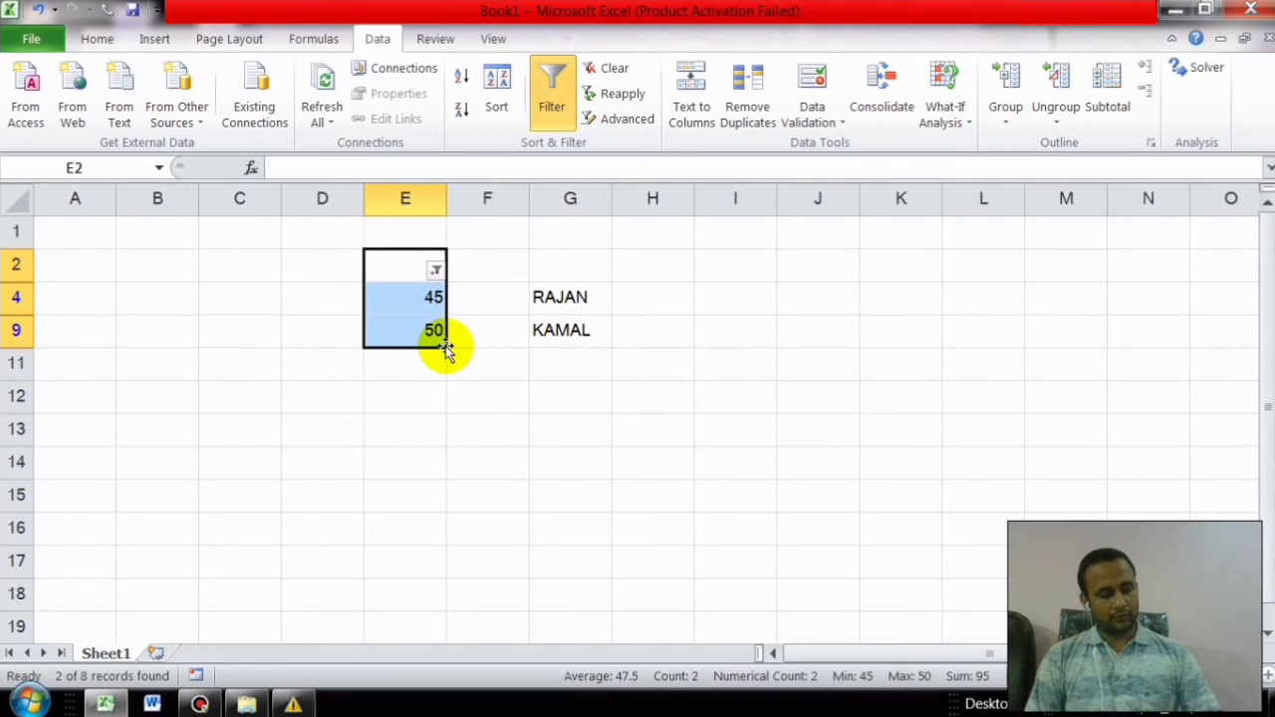
{"action": "key", "text": "ctrl+z"}
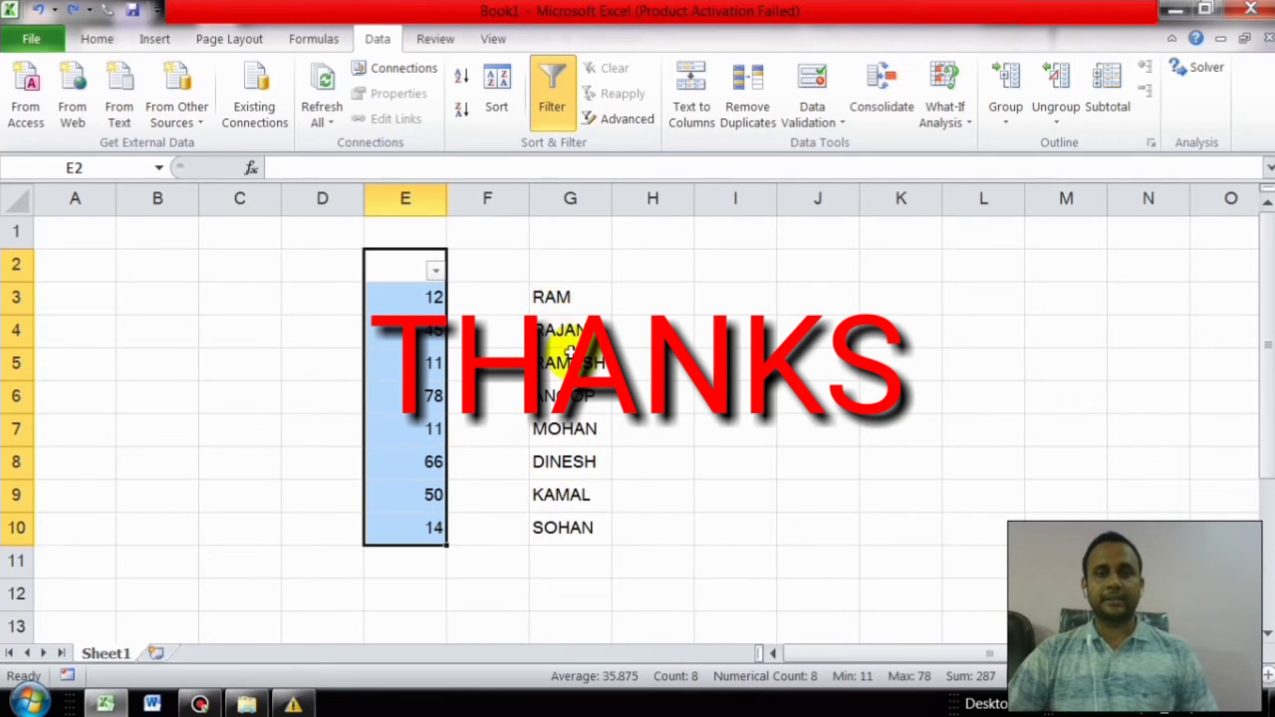
Step: Select names G2:G10, then browse and close column E's Number Filters list
{"action": "left_click_drag", "start_coordinate": [568, 264], "coordinate": [583, 525]}
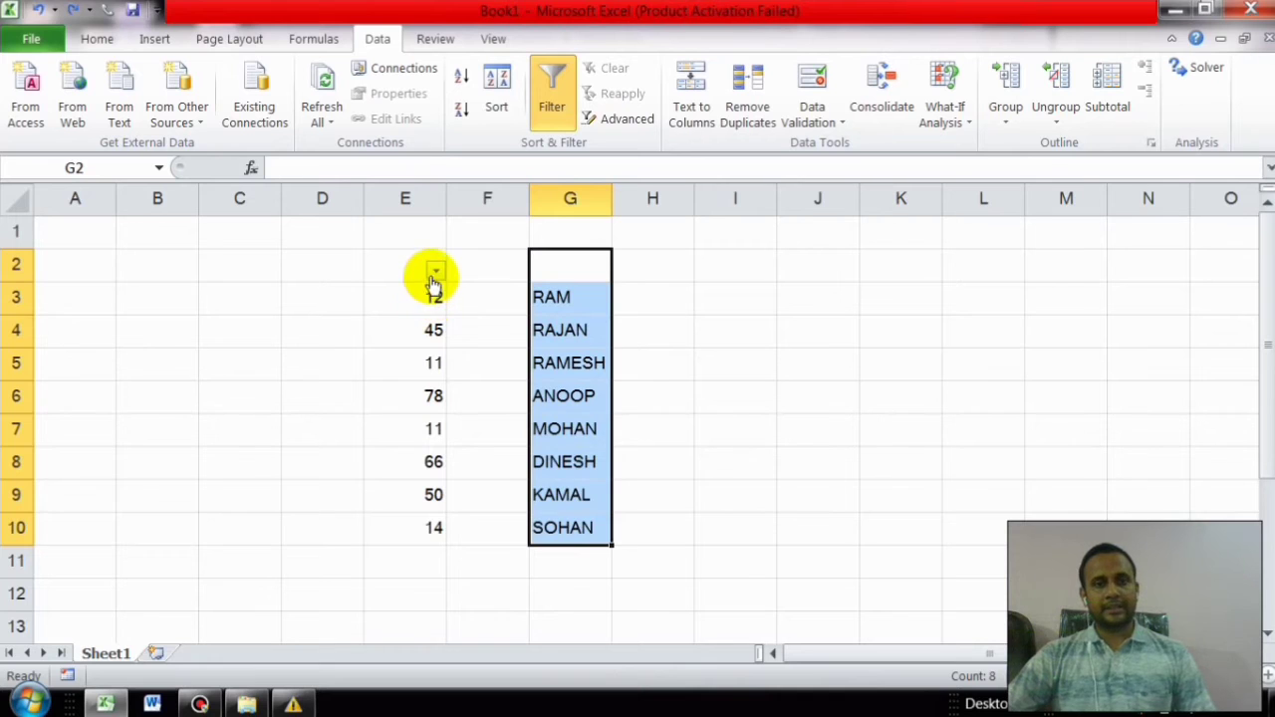
{"action": "left_click", "coordinate": [434, 274]}
{"action": "mouse_move", "coordinate": [595, 407]}
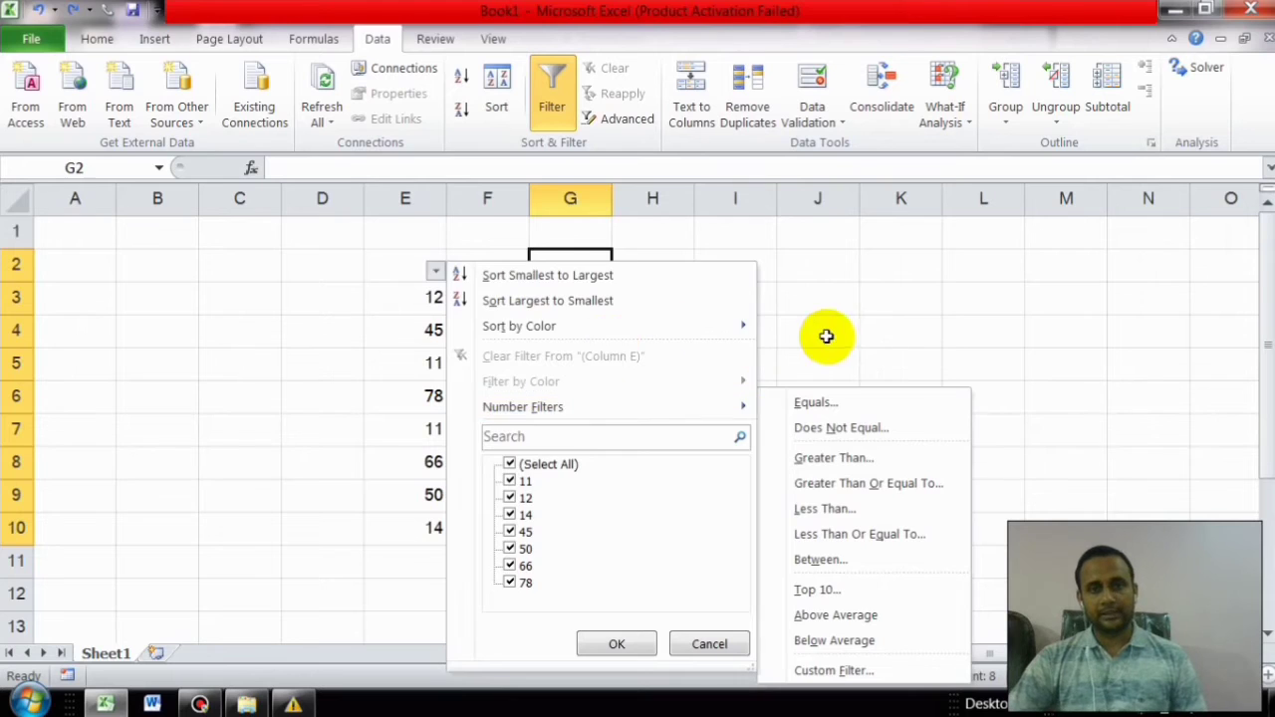
{"action": "left_click", "coordinate": [826, 337]}
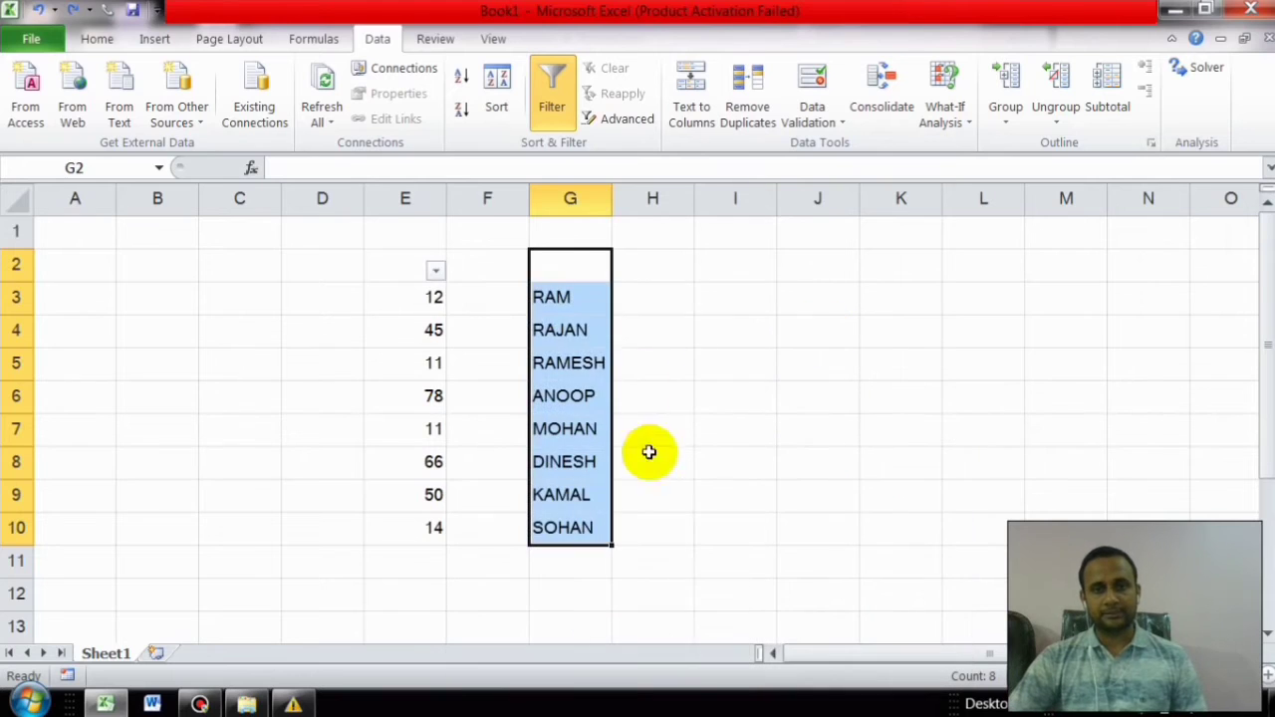
Step: Reapply AutoFilter so column G gets a dropdown, then untick one name to hide its row
{"action": "left_click", "coordinate": [550, 90]}
{"action": "left_click", "coordinate": [549, 82]}
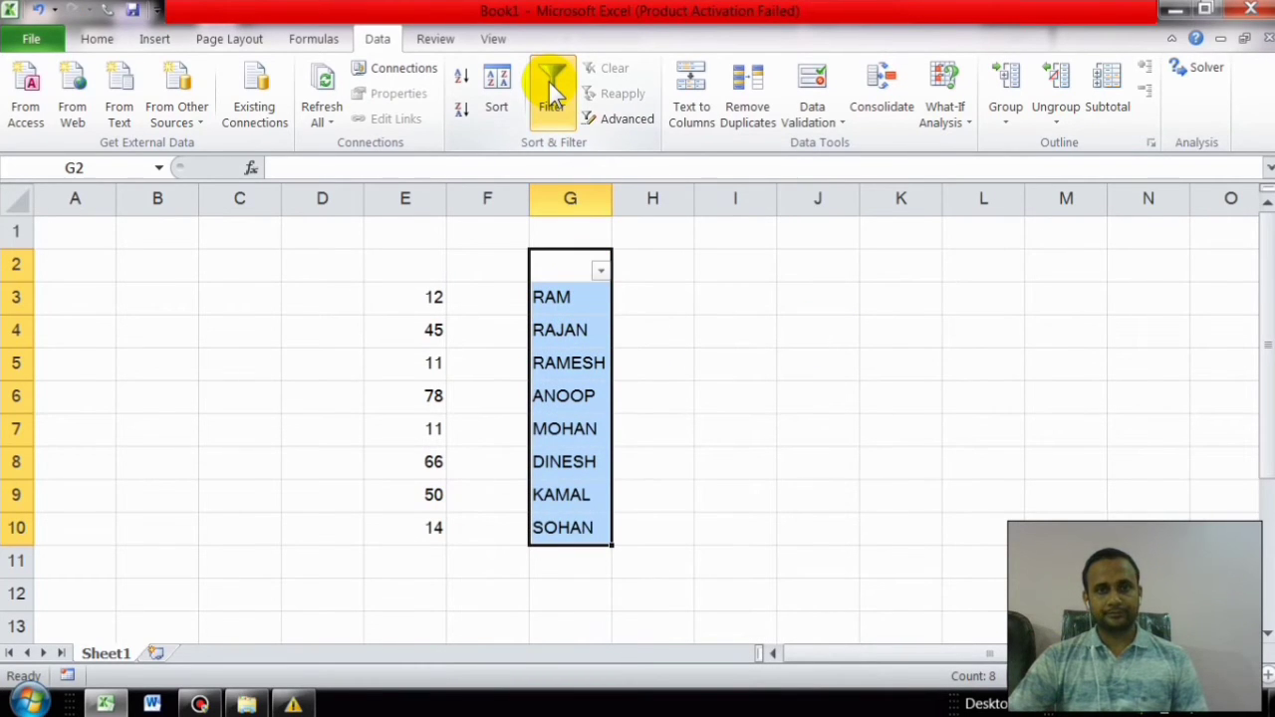
{"action": "left_click", "coordinate": [602, 272]}
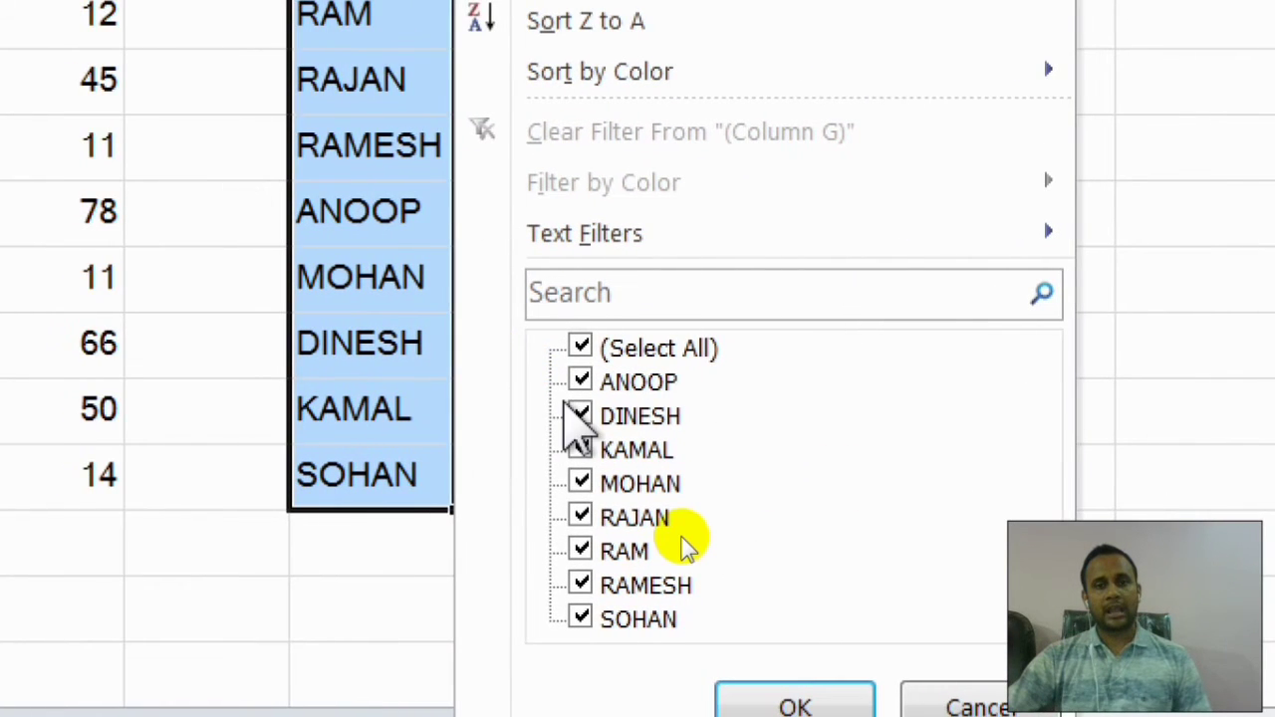
{"action": "left_click", "coordinate": [580, 450]}
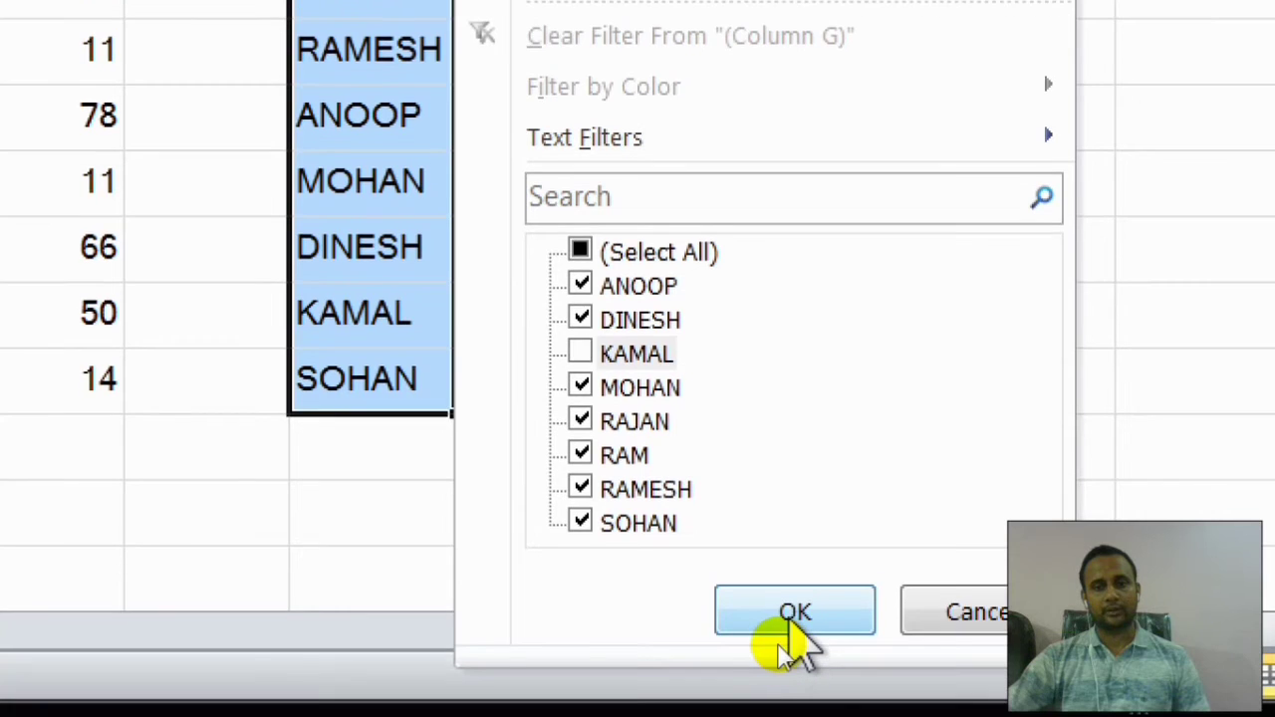
{"action": "left_click", "coordinate": [787, 620]}
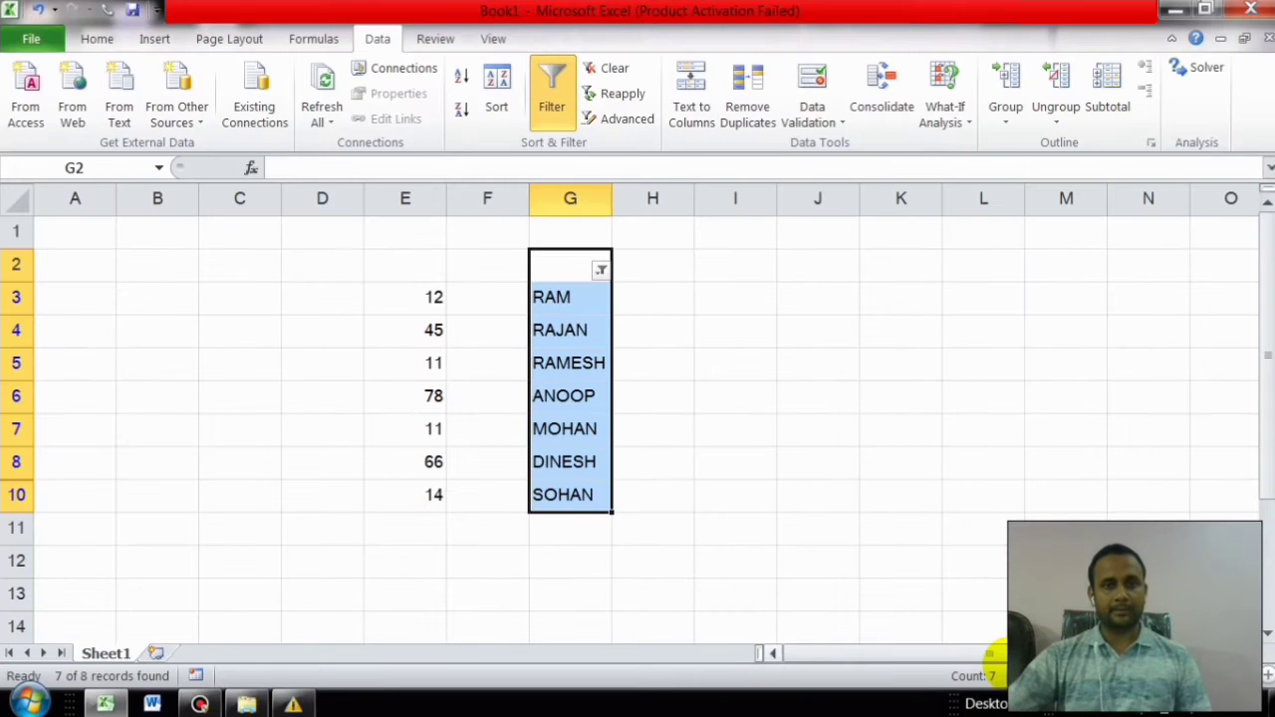
Step: Tick the hidden name again in column G's filter so all eight names show
{"action": "left_click", "coordinate": [601, 271]}
{"action": "left_click", "coordinate": [675, 515]}
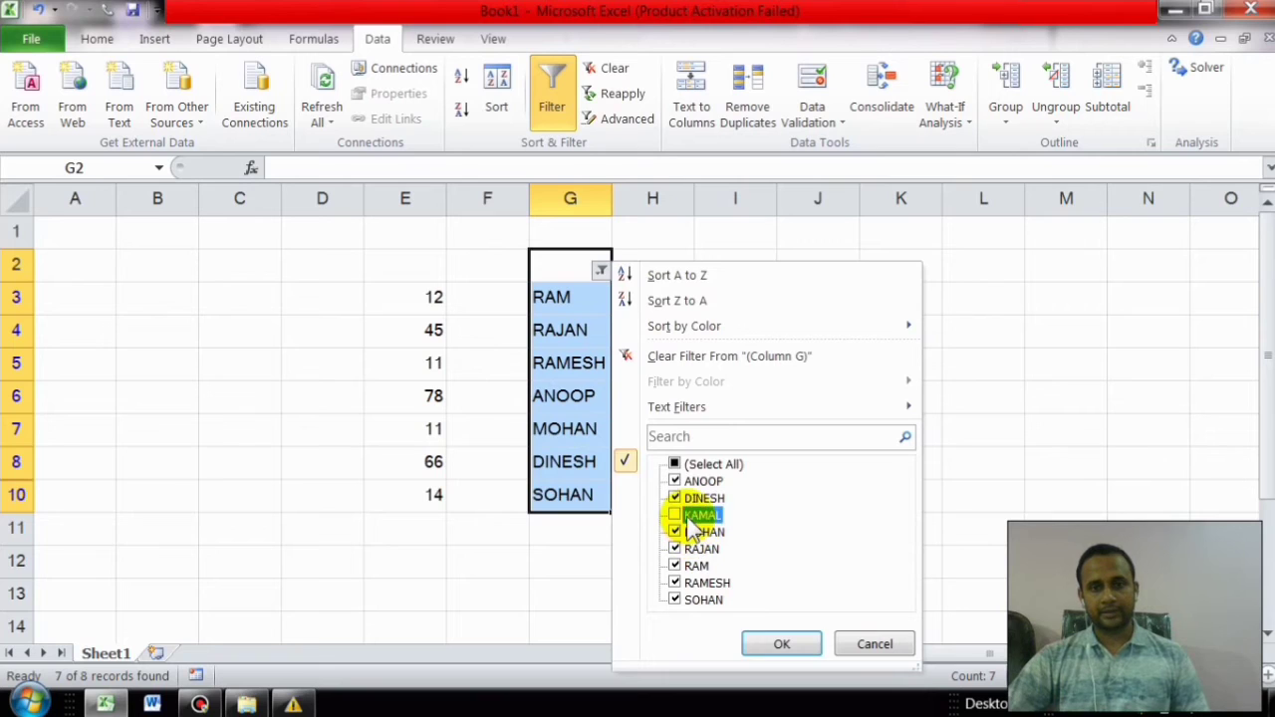
{"action": "left_click", "coordinate": [770, 641]}
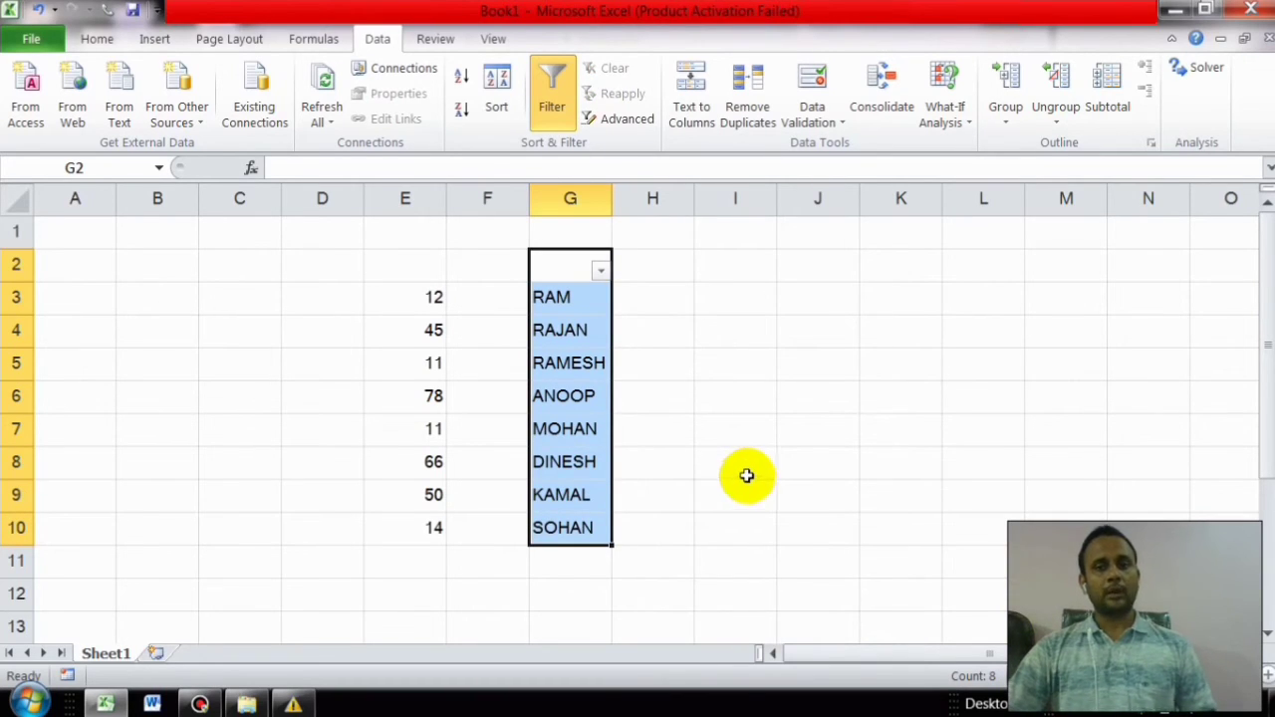
Step: Apply a Begins With 'R' text filter to the names in column G
{"action": "left_click", "coordinate": [602, 270]}
{"action": "mouse_move", "coordinate": [690, 408]}
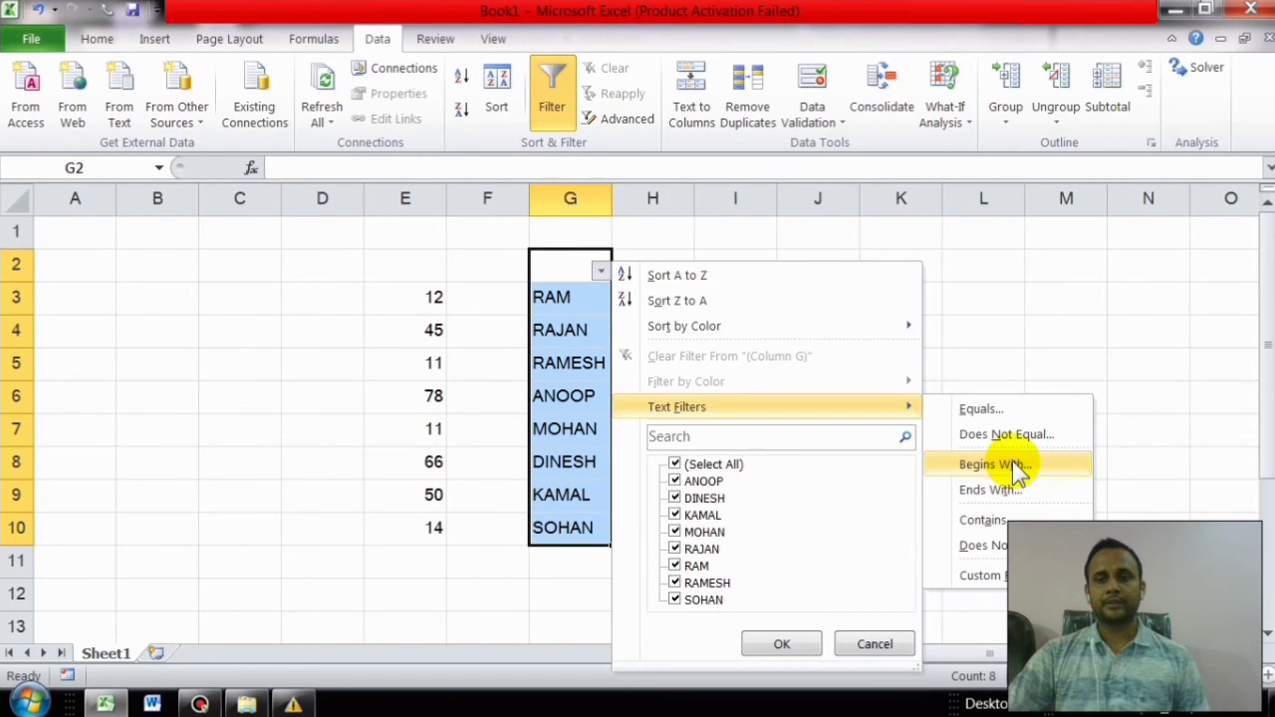
{"action": "left_click", "coordinate": [1012, 464]}
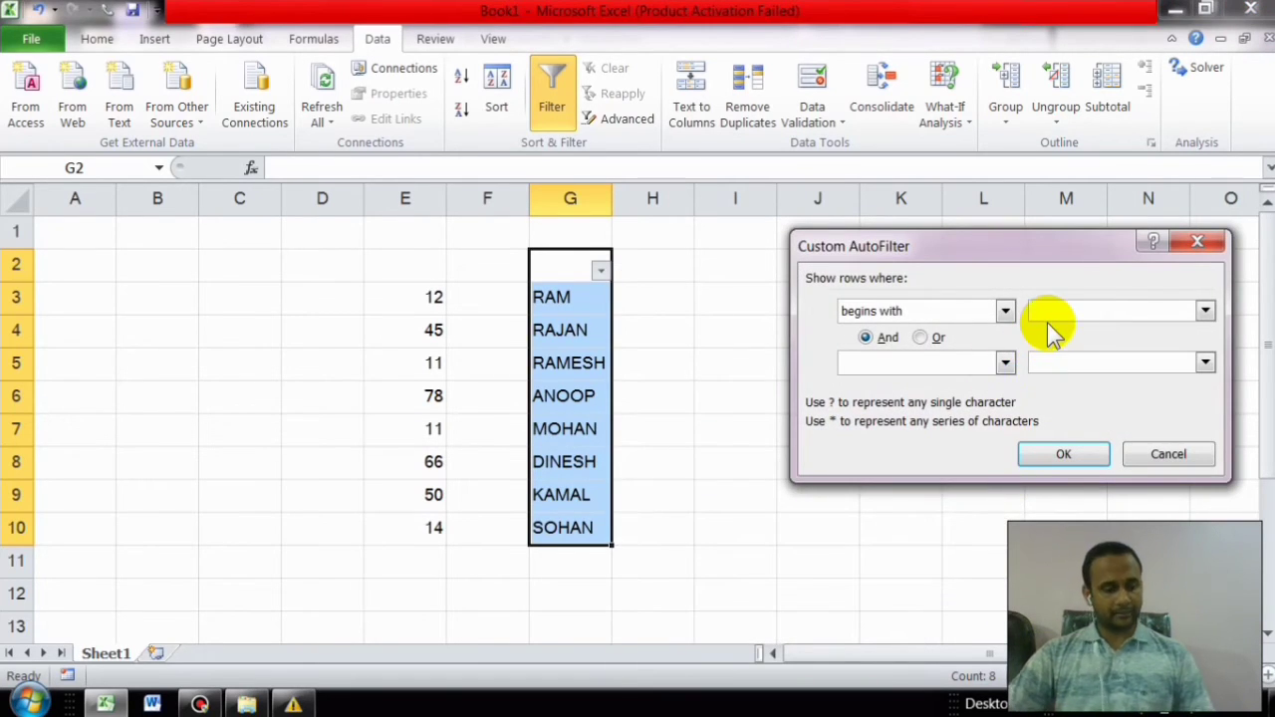
{"action": "type", "text": "R"}
{"action": "left_click", "coordinate": [1047, 454]}
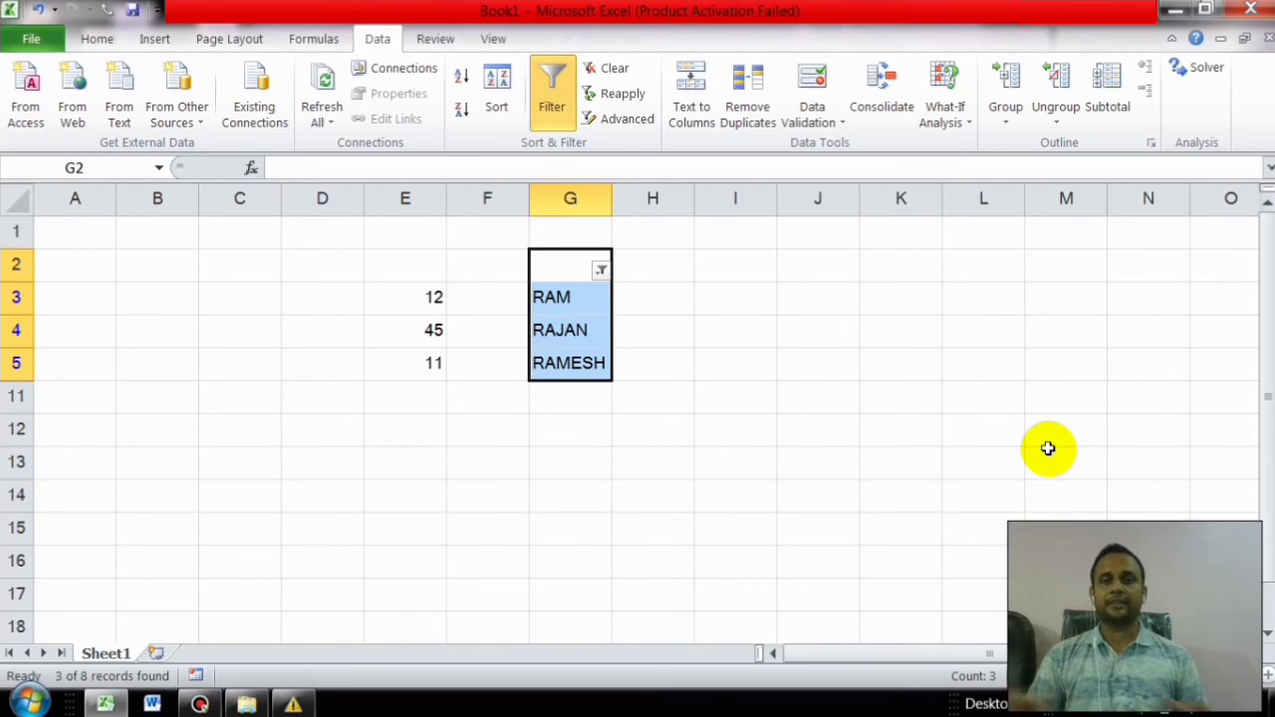
Step: Check (Select All) in column G's filter to show all eight names
{"action": "left_click", "coordinate": [601, 271]}
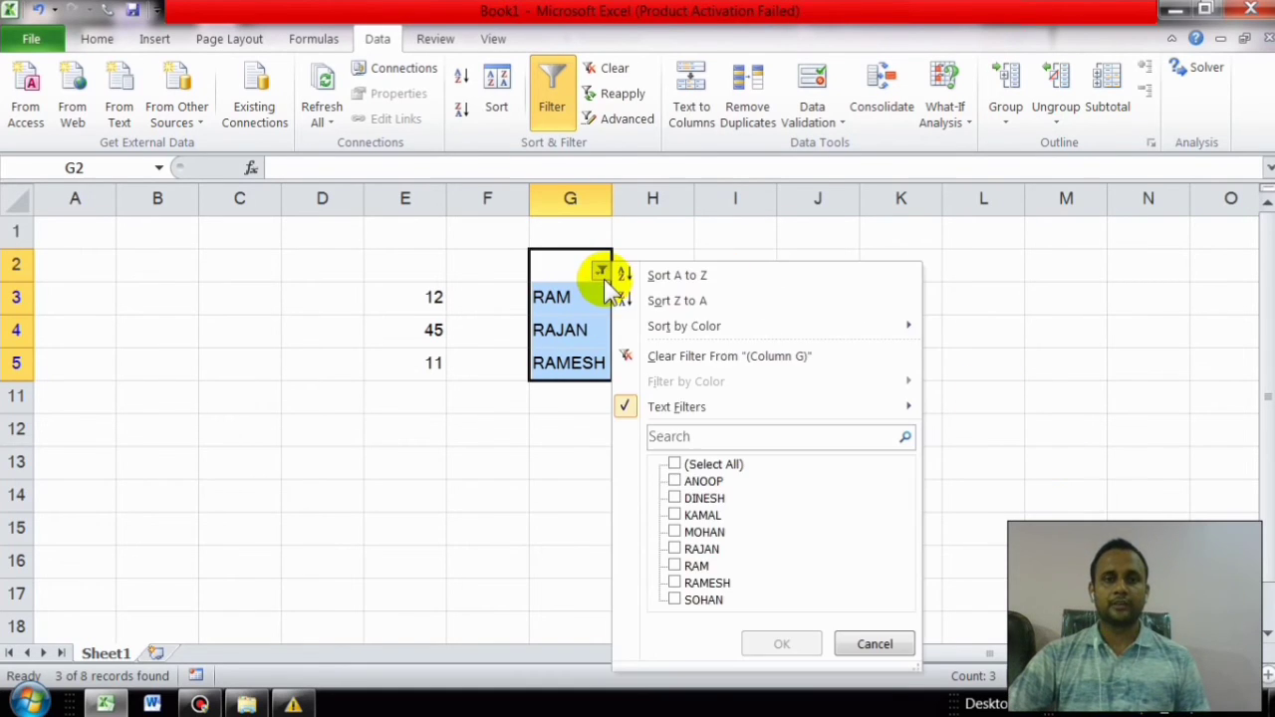
{"action": "left_click", "coordinate": [674, 464]}
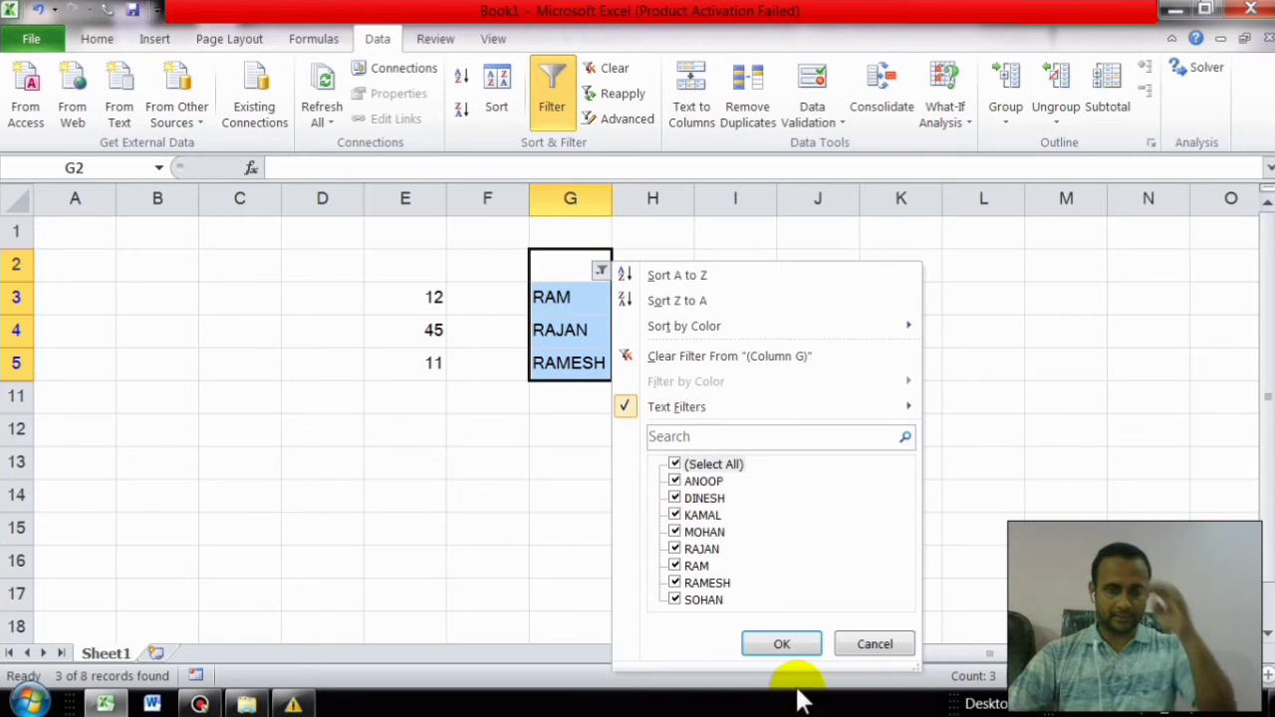
{"action": "left_click", "coordinate": [782, 643]}
Step: Apply an Ends With 'N' text filter to the names in column G
{"action": "left_click", "coordinate": [601, 271]}
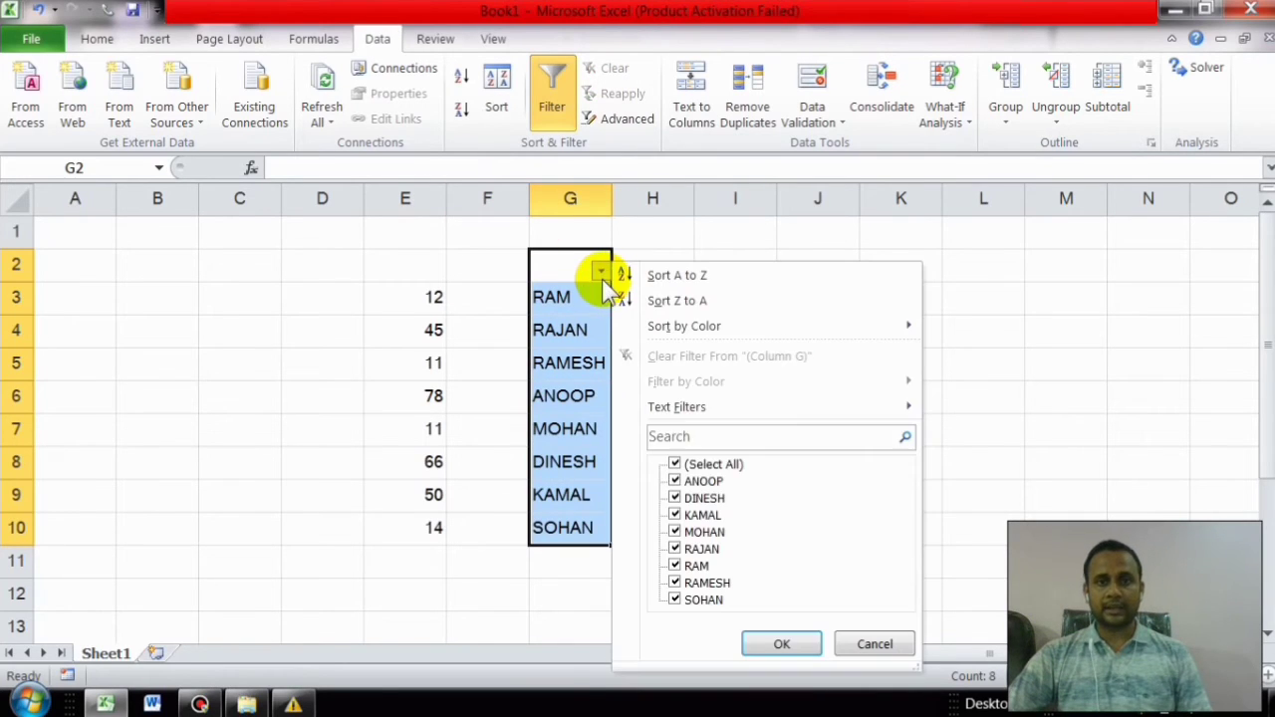
{"action": "mouse_move", "coordinate": [776, 407]}
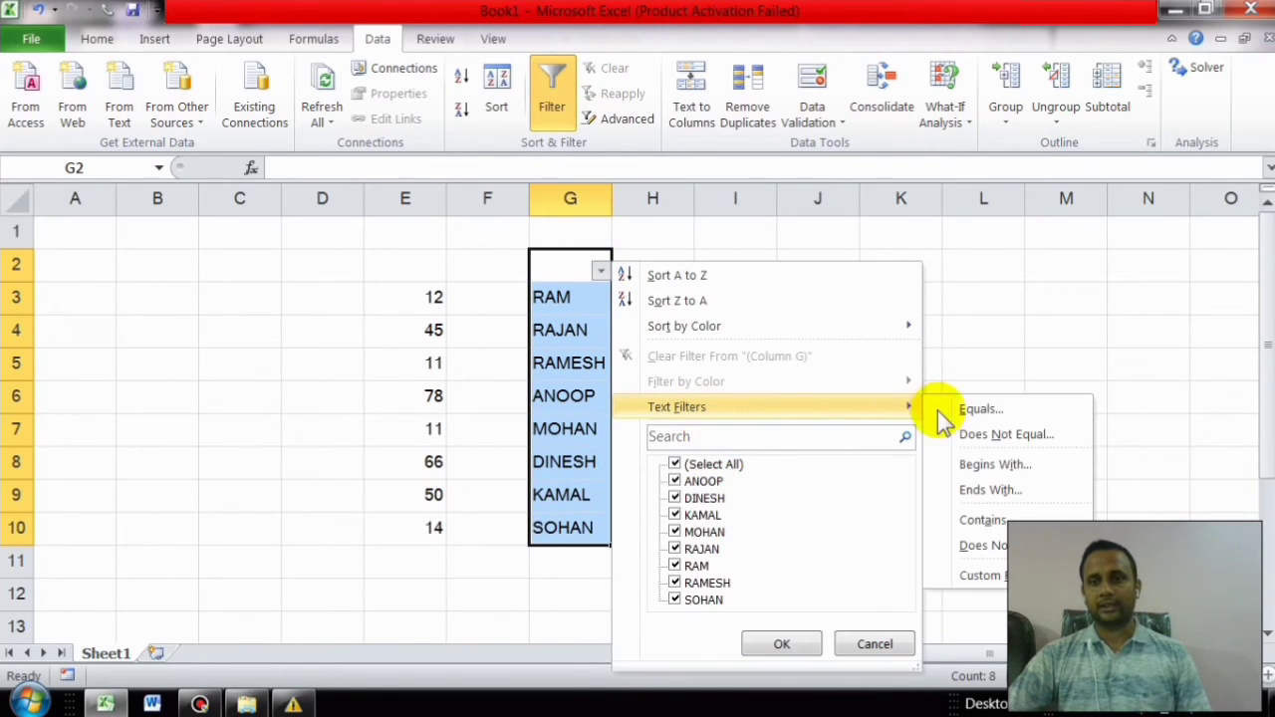
{"action": "left_click", "coordinate": [1027, 490]}
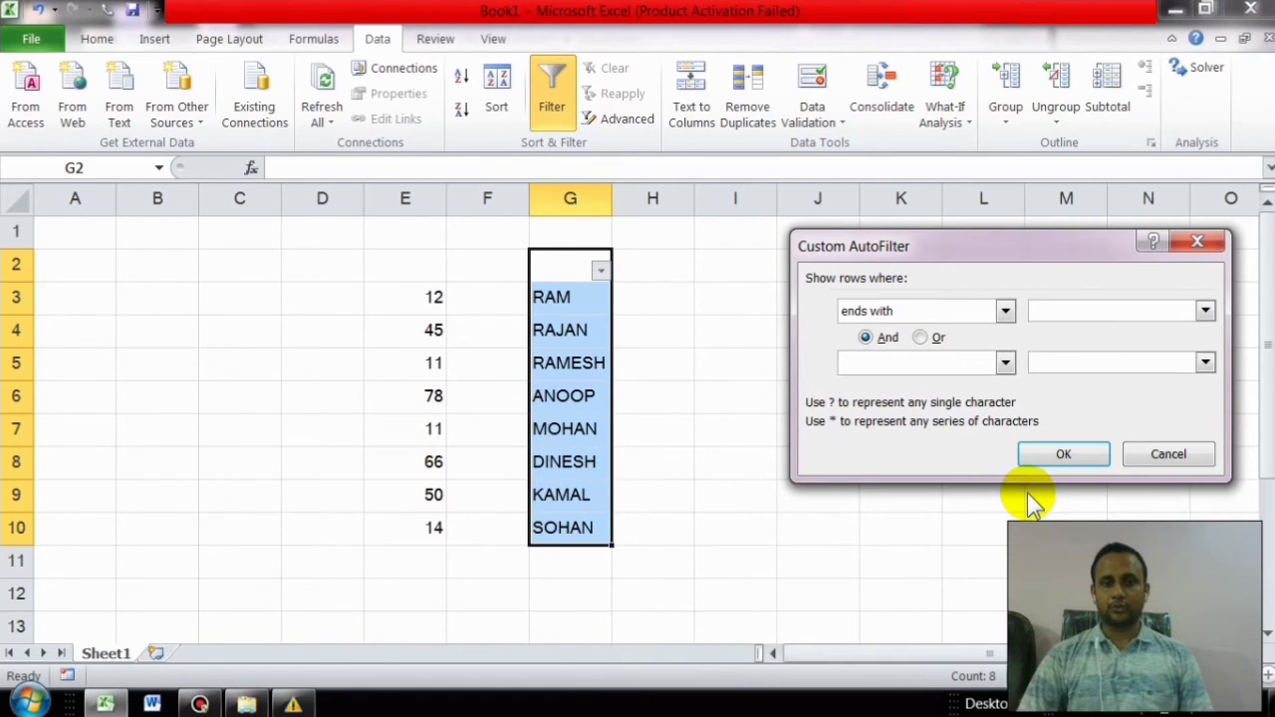
{"action": "type", "text": "N"}
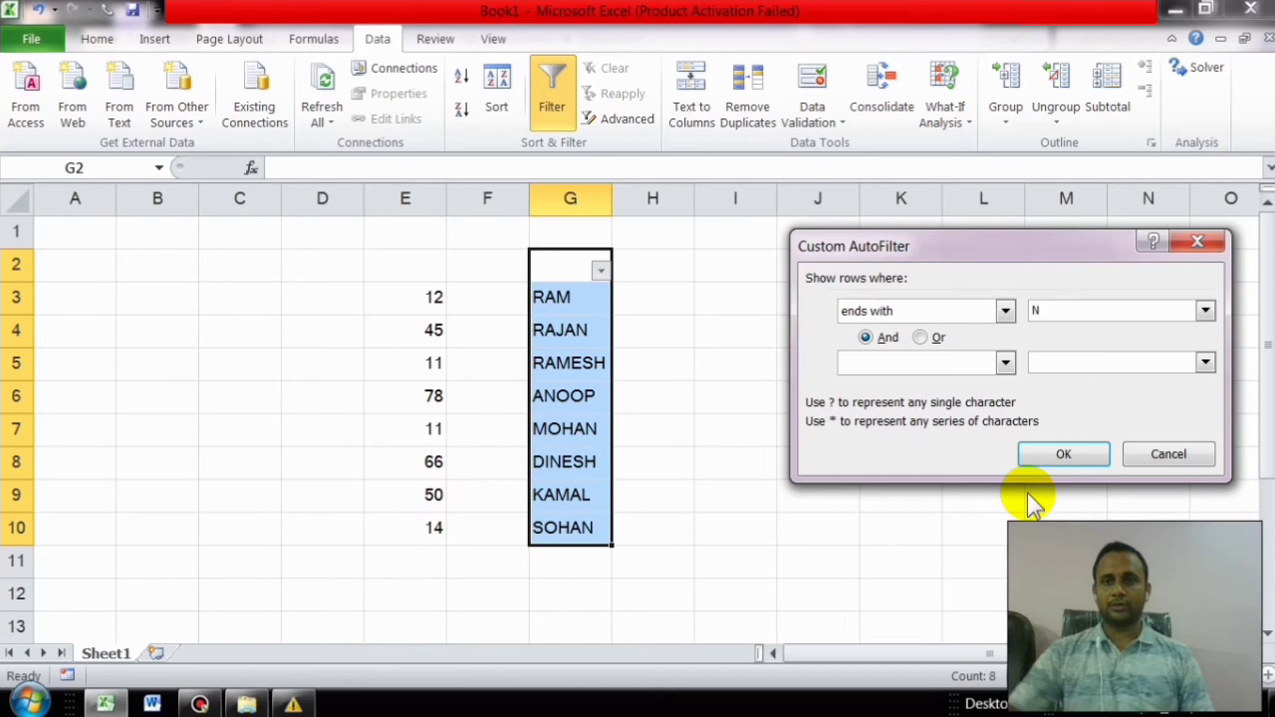
{"action": "left_click", "coordinate": [1061, 456]}
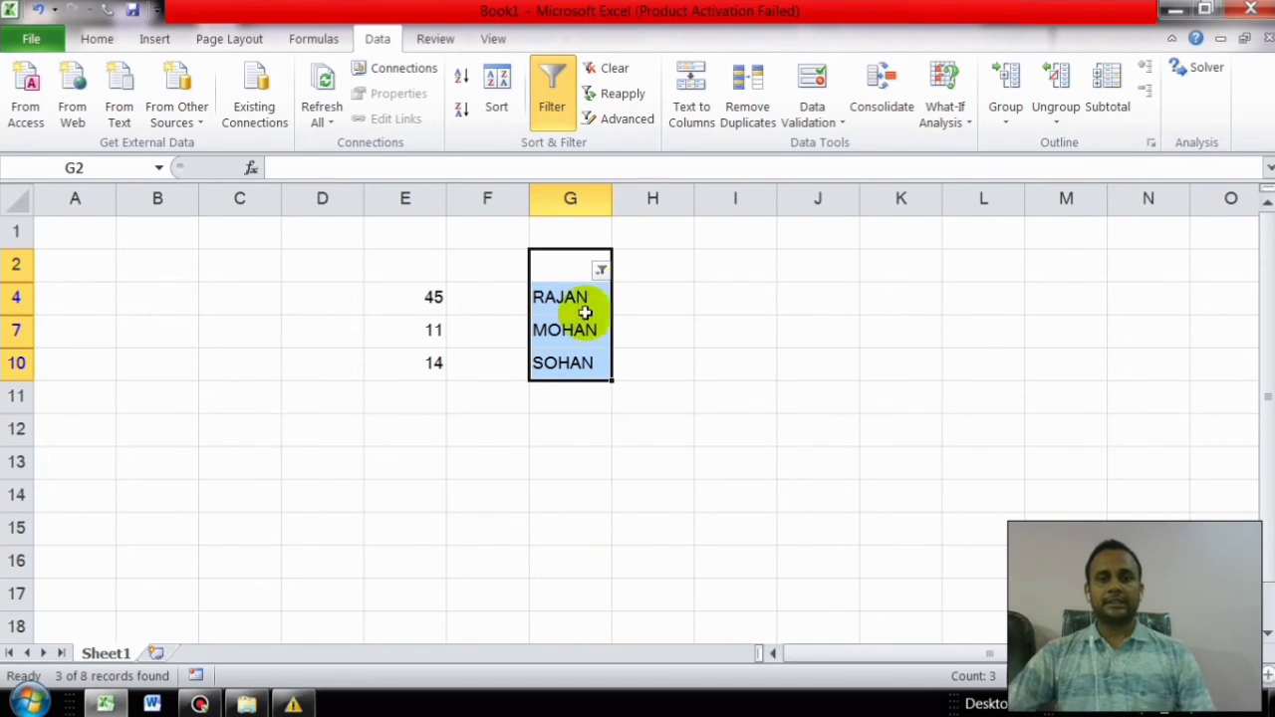
Step: Check (Select All) in column G's filter to restore all eight names, then select K6
{"action": "left_click", "coordinate": [601, 270]}
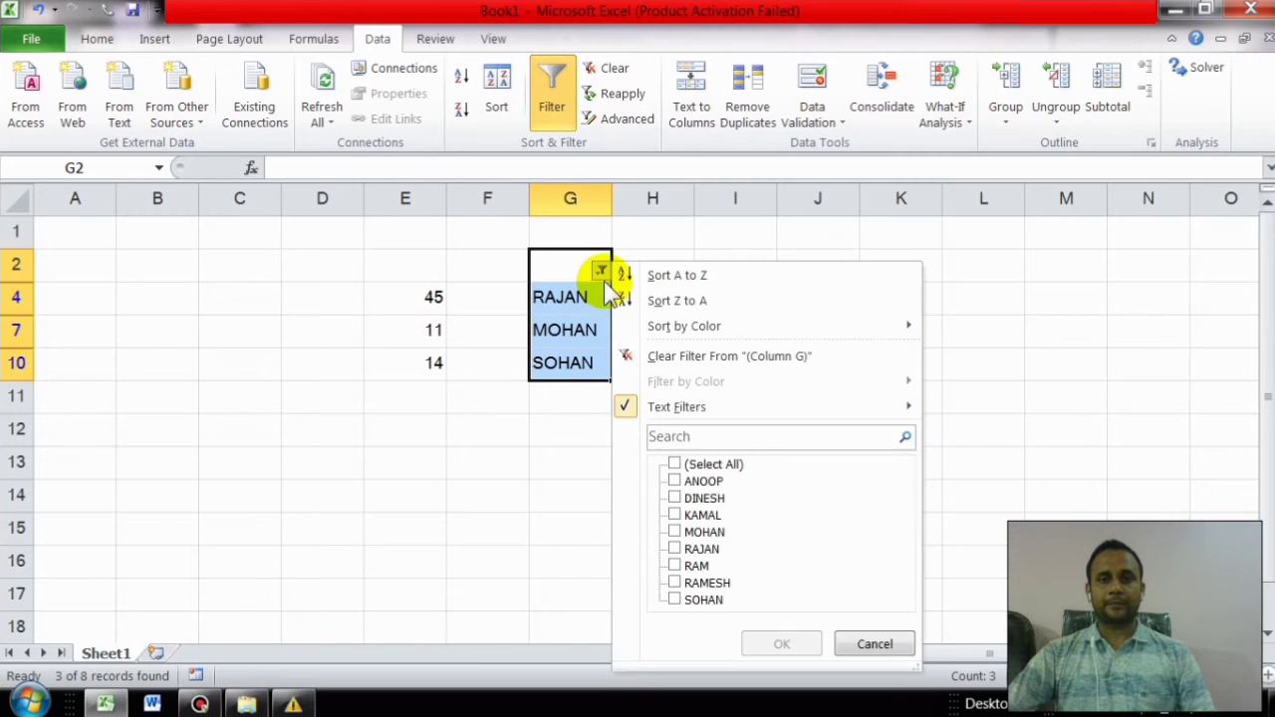
{"action": "left_click", "coordinate": [673, 465]}
{"action": "left_click", "coordinate": [782, 644]}
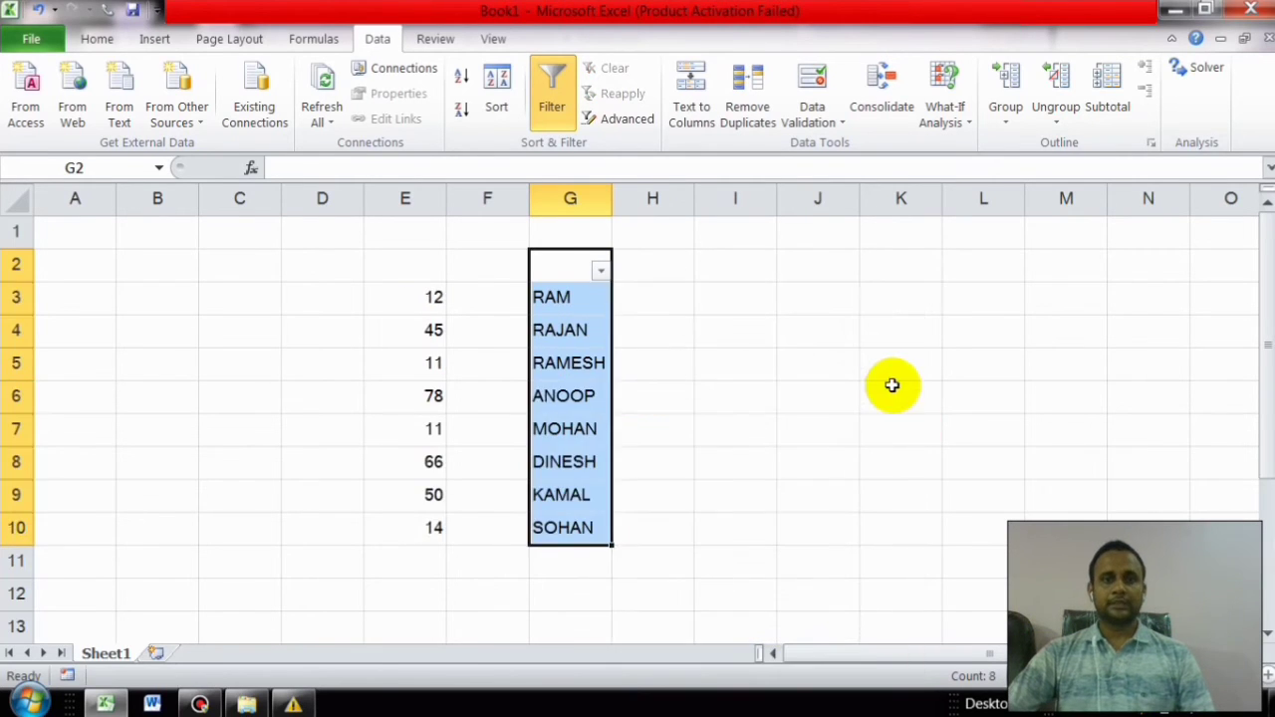
{"action": "left_click", "coordinate": [892, 386]}
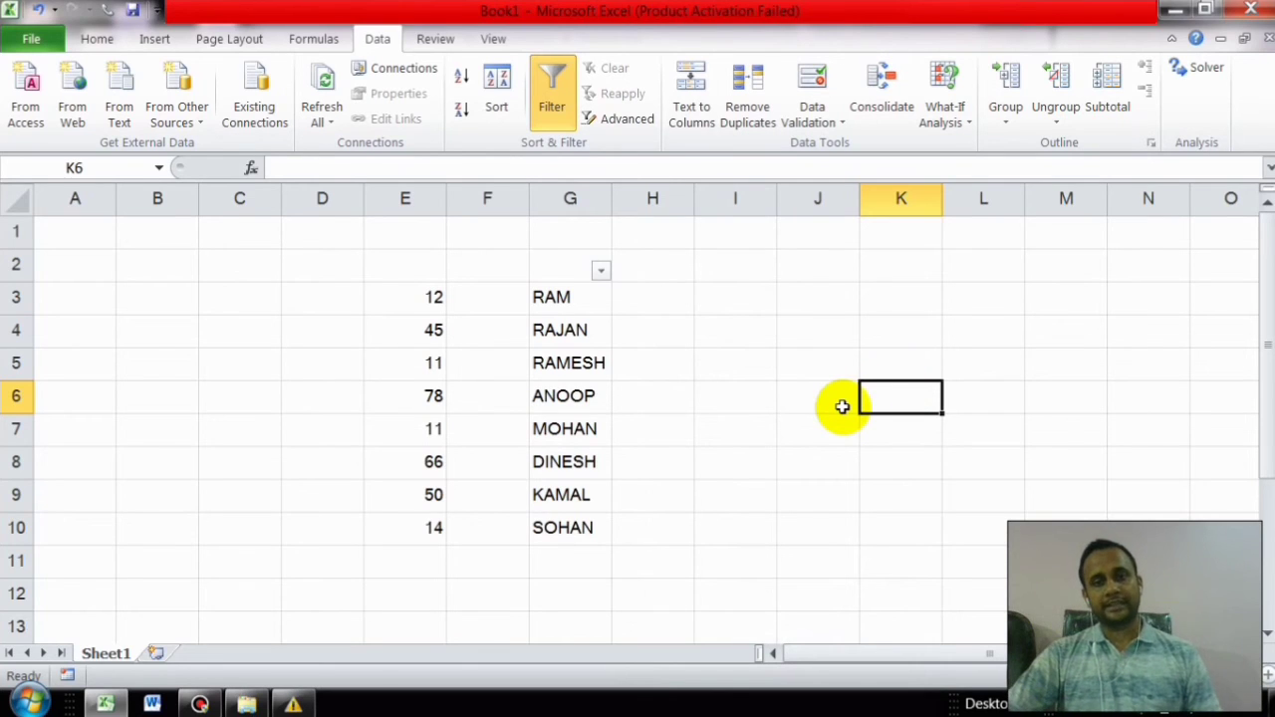
Step: Fill cells E3, E6 and E9 (12, 78, 50) with yellow
{"action": "left_click", "coordinate": [401, 297]}
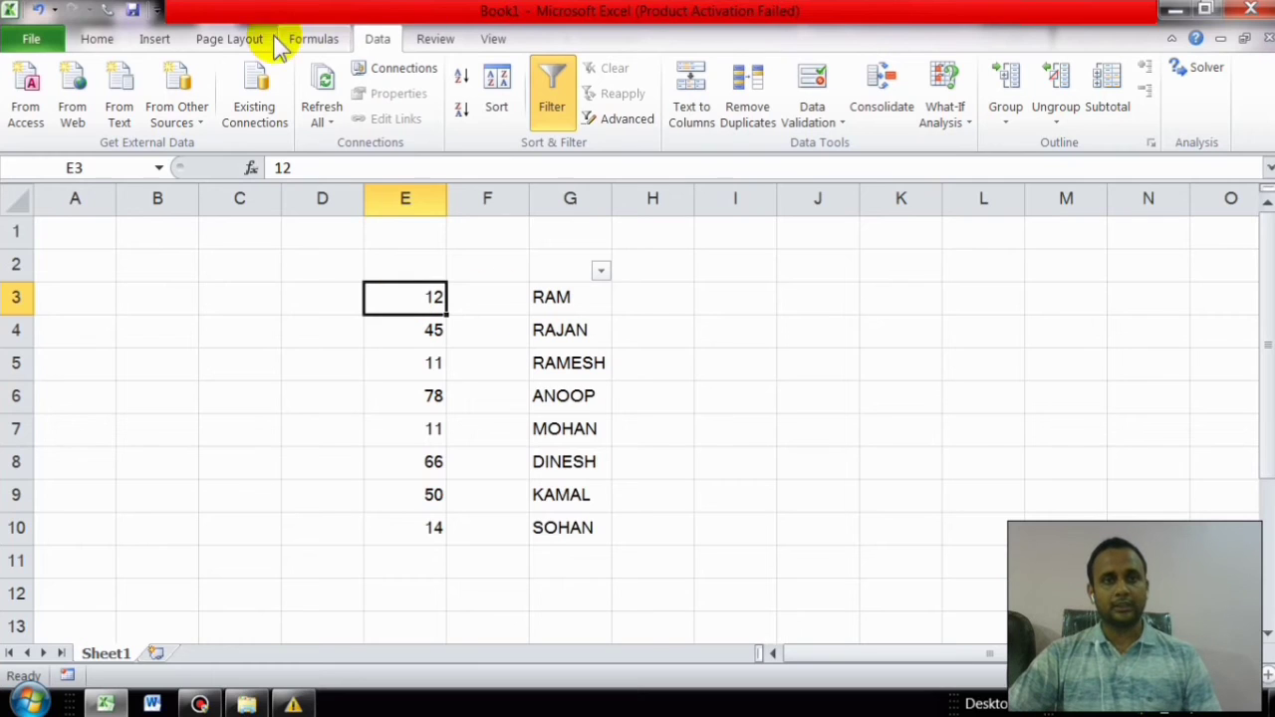
{"action": "left_click", "coordinate": [98, 42]}
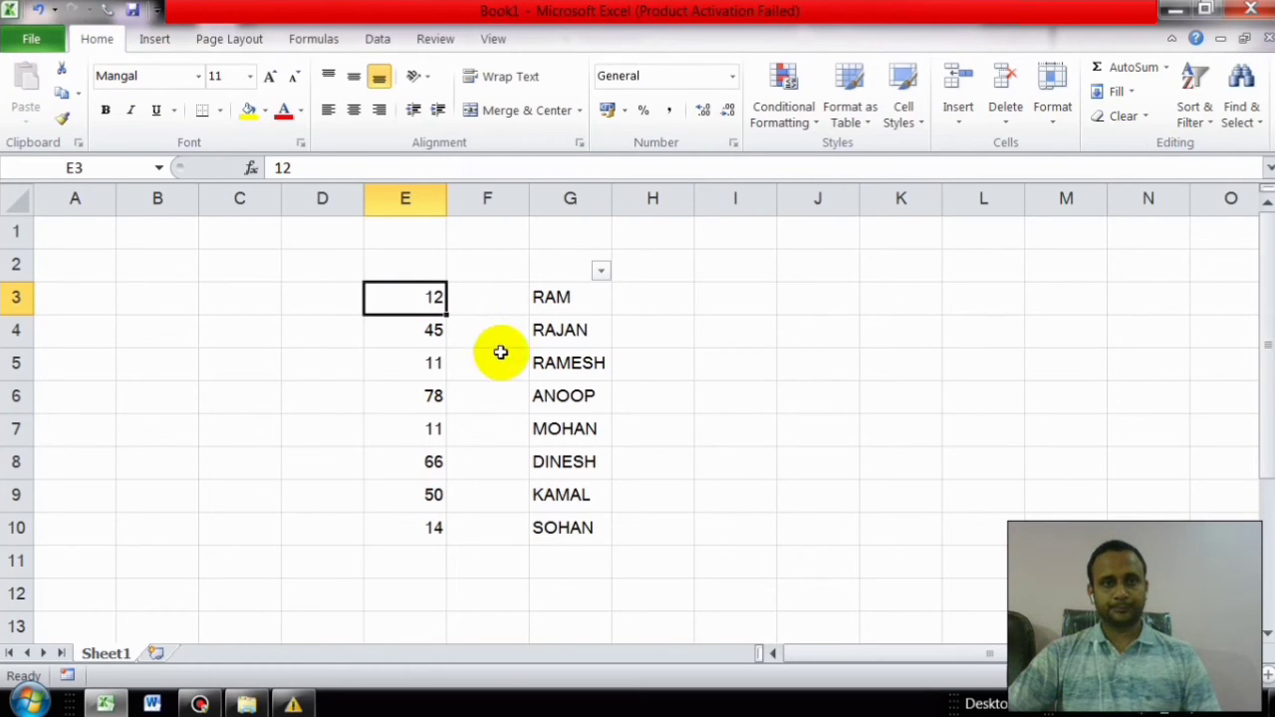
{"action": "left_click", "coordinate": [248, 114]}
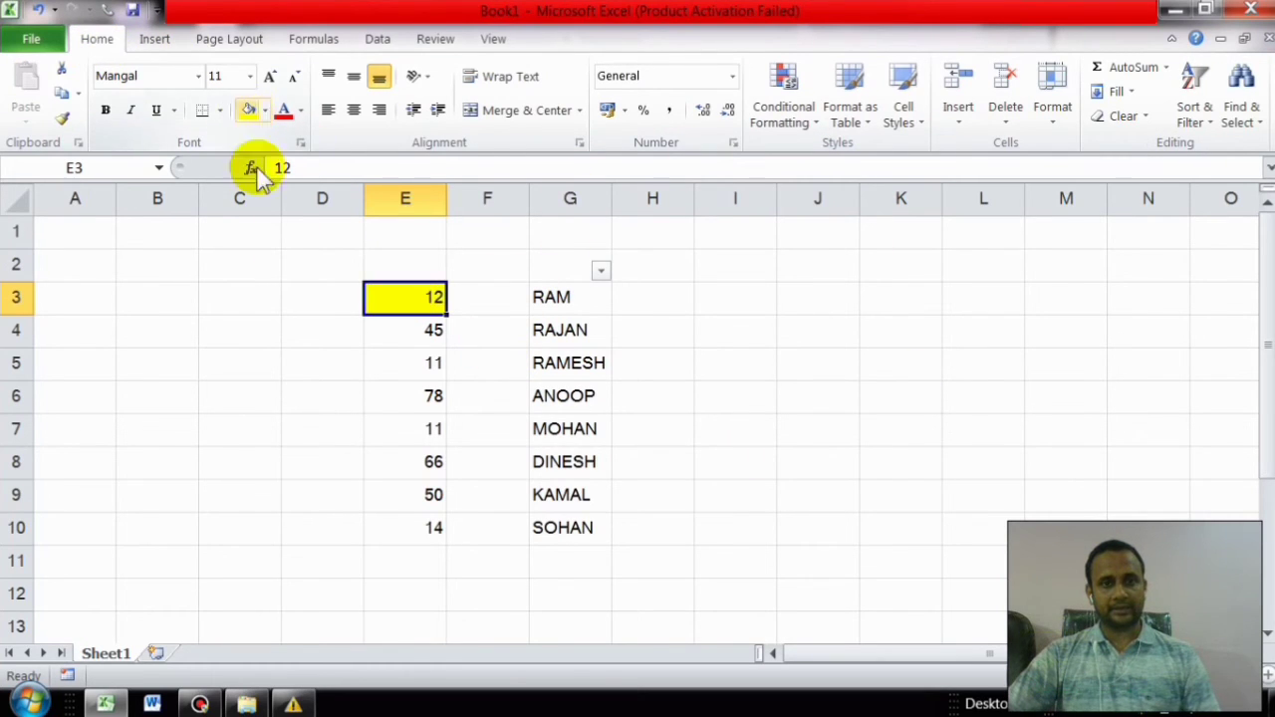
{"action": "left_click", "coordinate": [398, 396]}
{"action": "left_click", "coordinate": [249, 114]}
{"action": "left_click", "coordinate": [430, 491]}
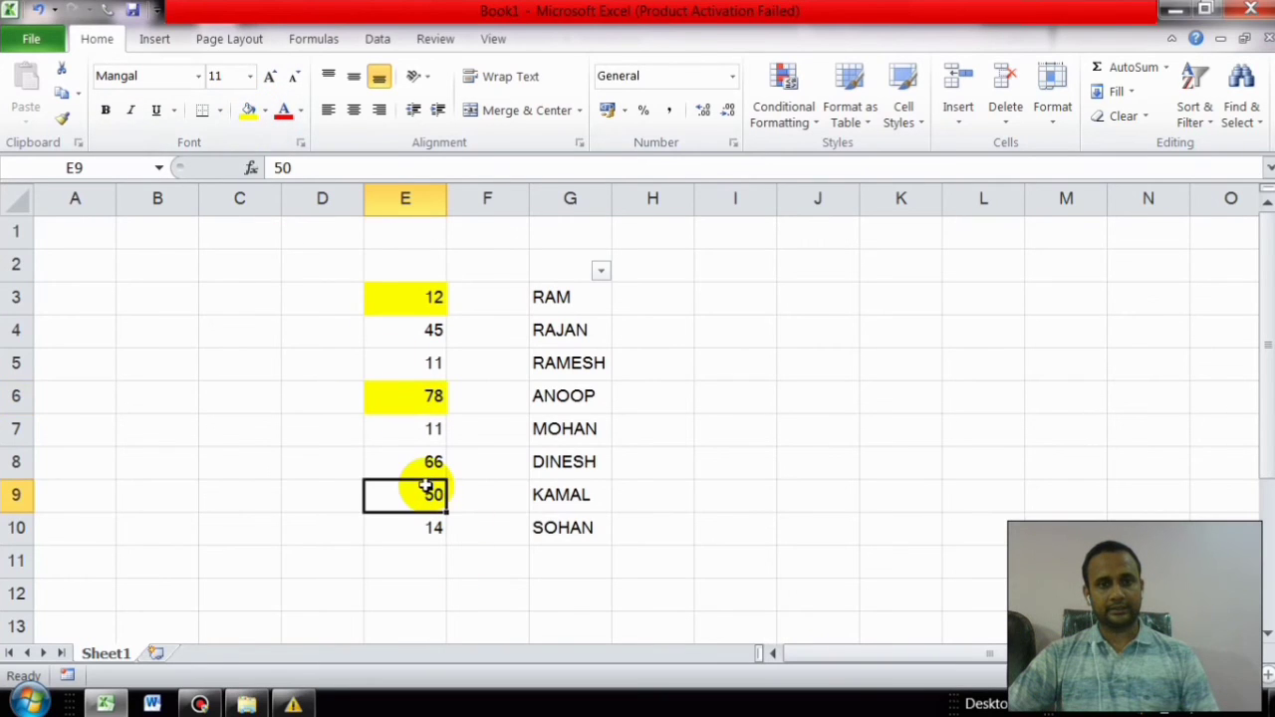
{"action": "left_click", "coordinate": [249, 111]}
Step: Fill E4, E7 and E8 (45, 11, 66) red, with E4's font colour set to Automatic
{"action": "left_click", "coordinate": [414, 329]}
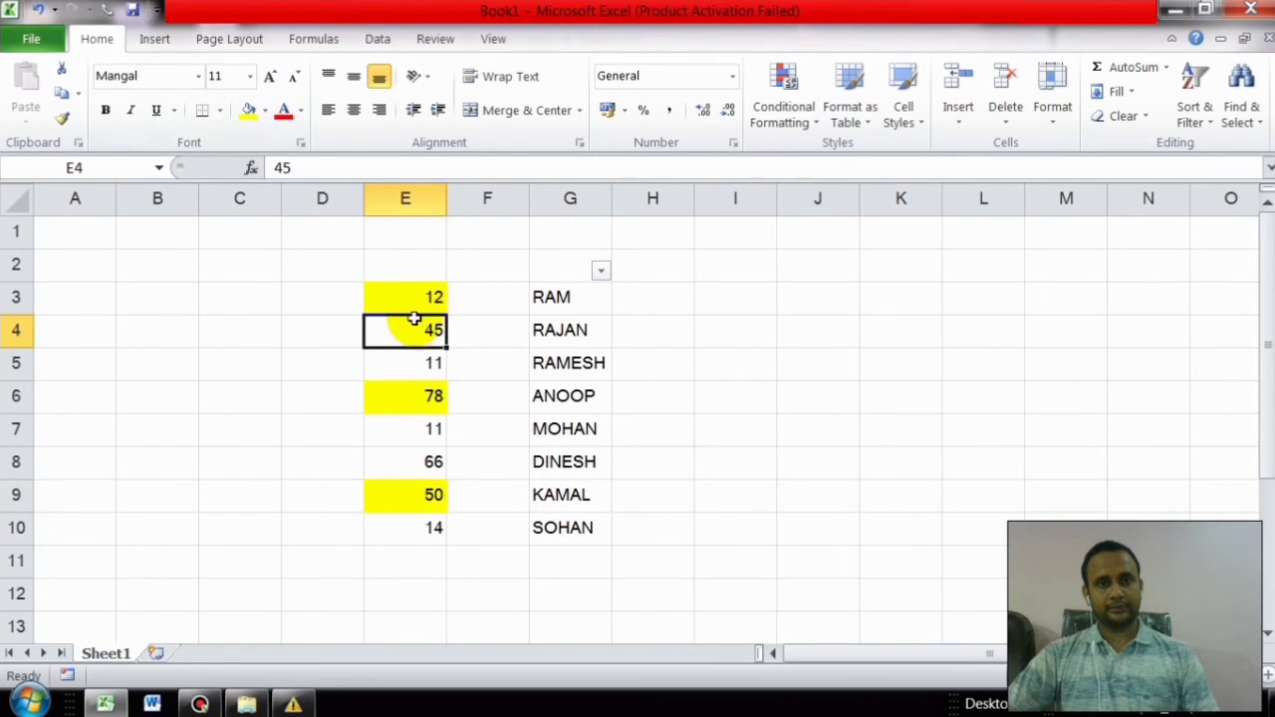
{"action": "left_click", "coordinate": [283, 109]}
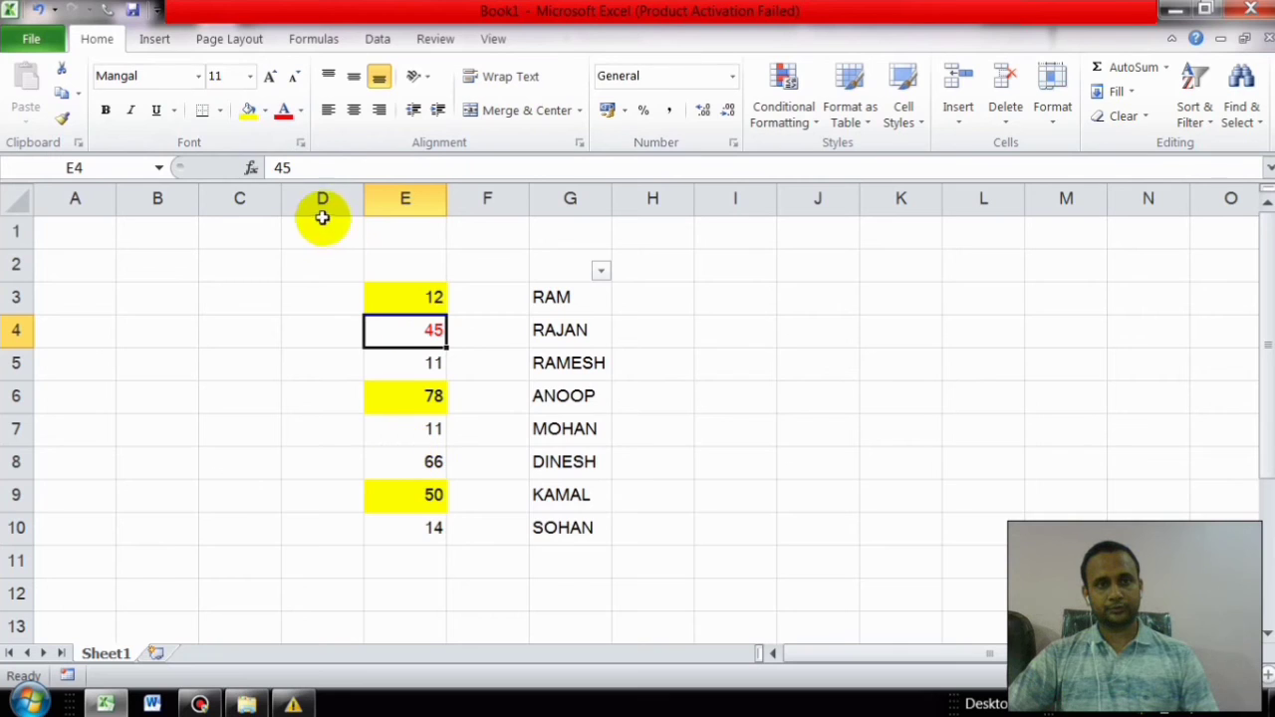
{"action": "left_click", "coordinate": [264, 110]}
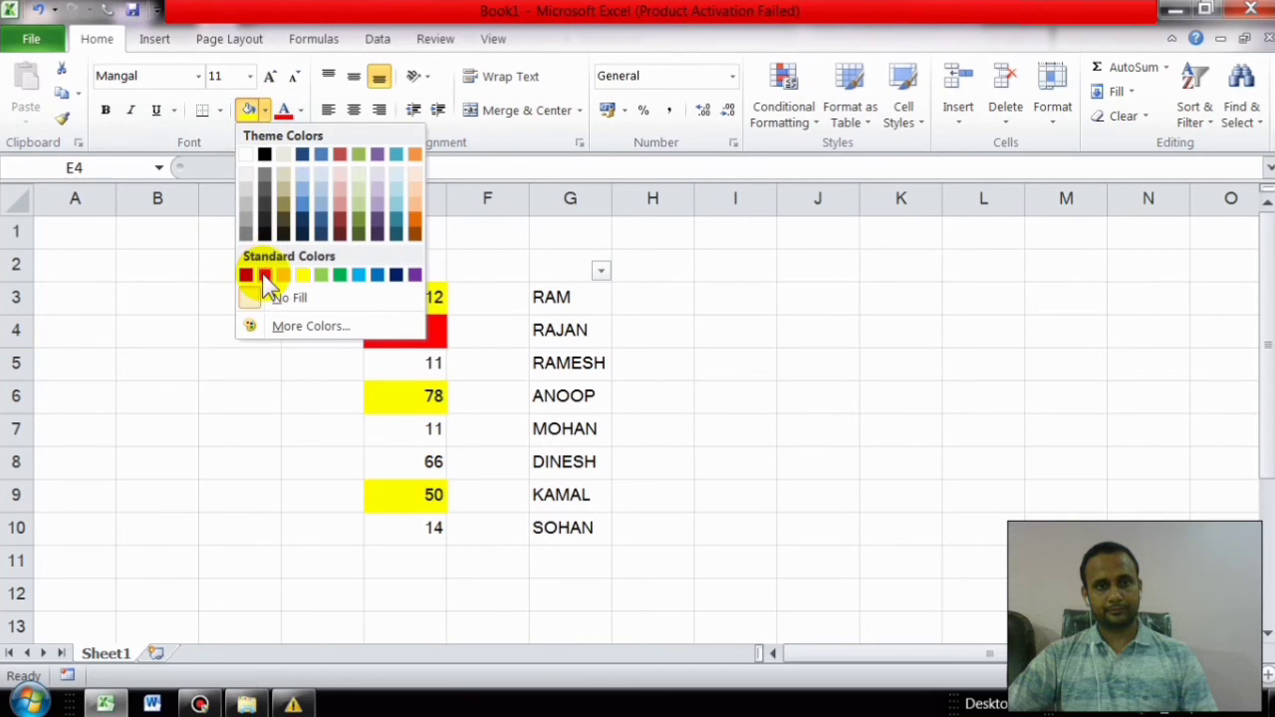
{"action": "left_click", "coordinate": [264, 276]}
{"action": "left_click", "coordinate": [300, 110]}
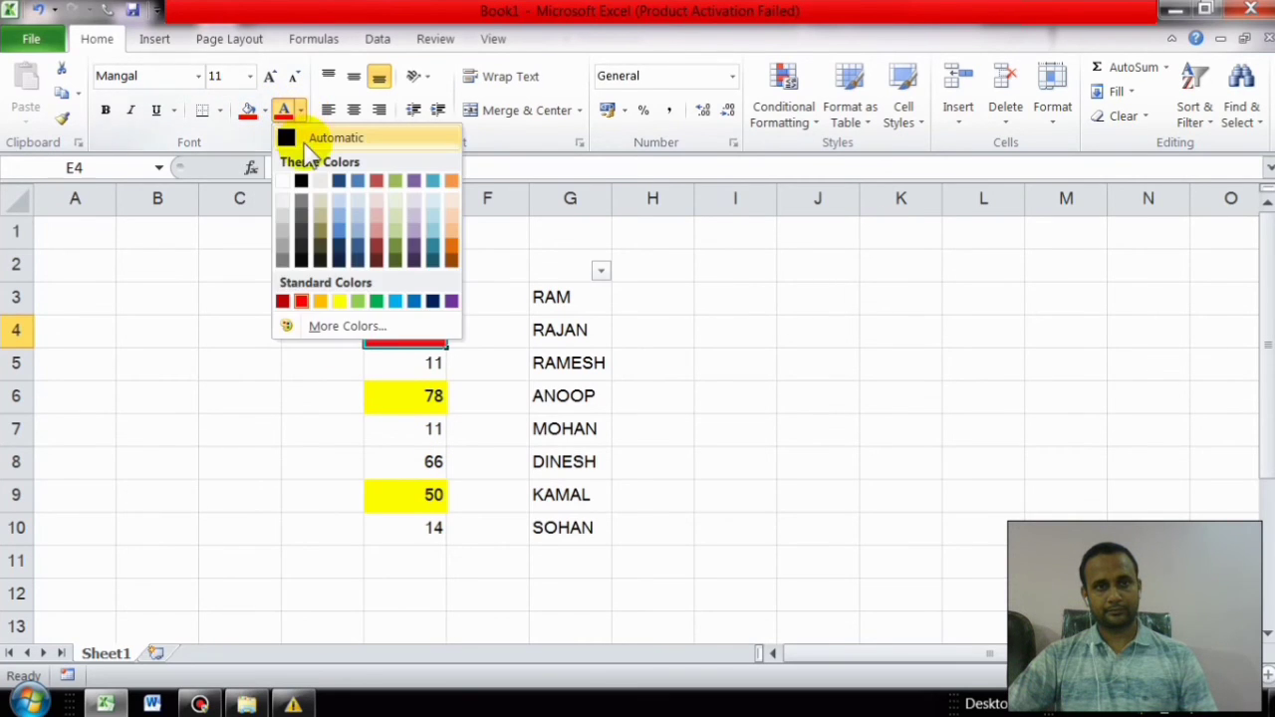
{"action": "left_click", "coordinate": [288, 138]}
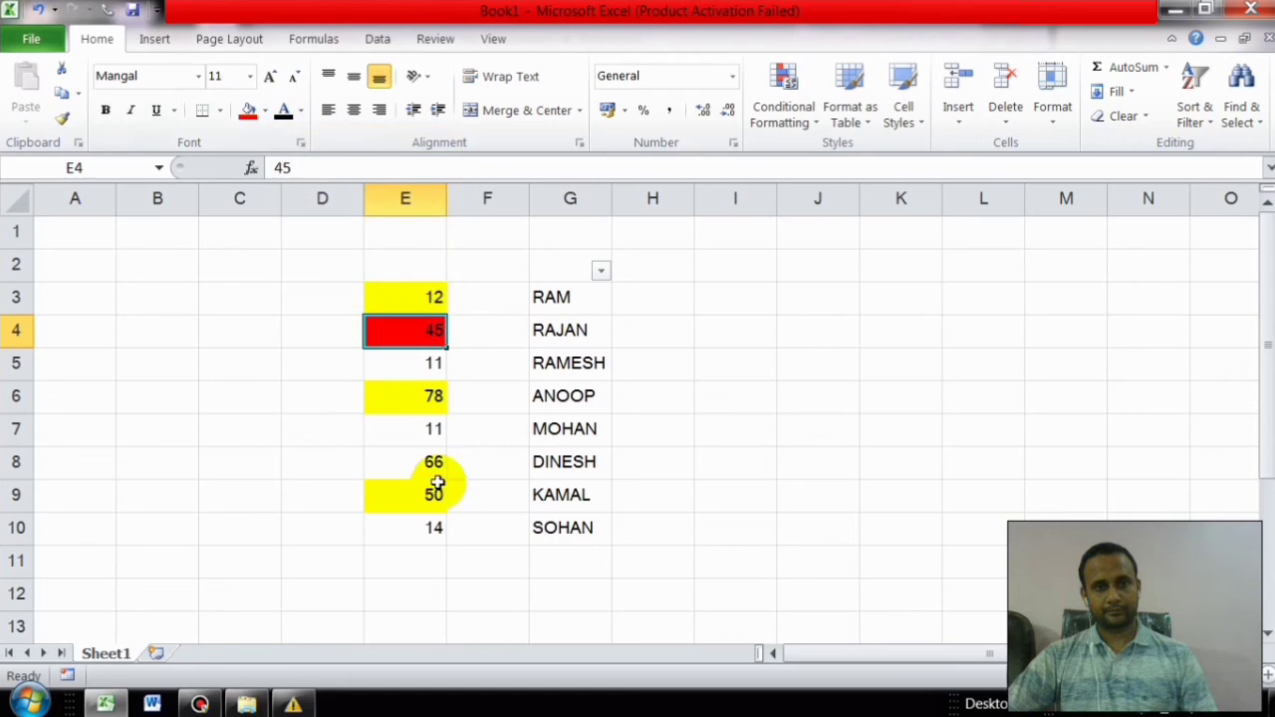
{"action": "left_click", "coordinate": [421, 436]}
{"action": "left_click", "coordinate": [249, 111]}
{"action": "left_click", "coordinate": [421, 463]}
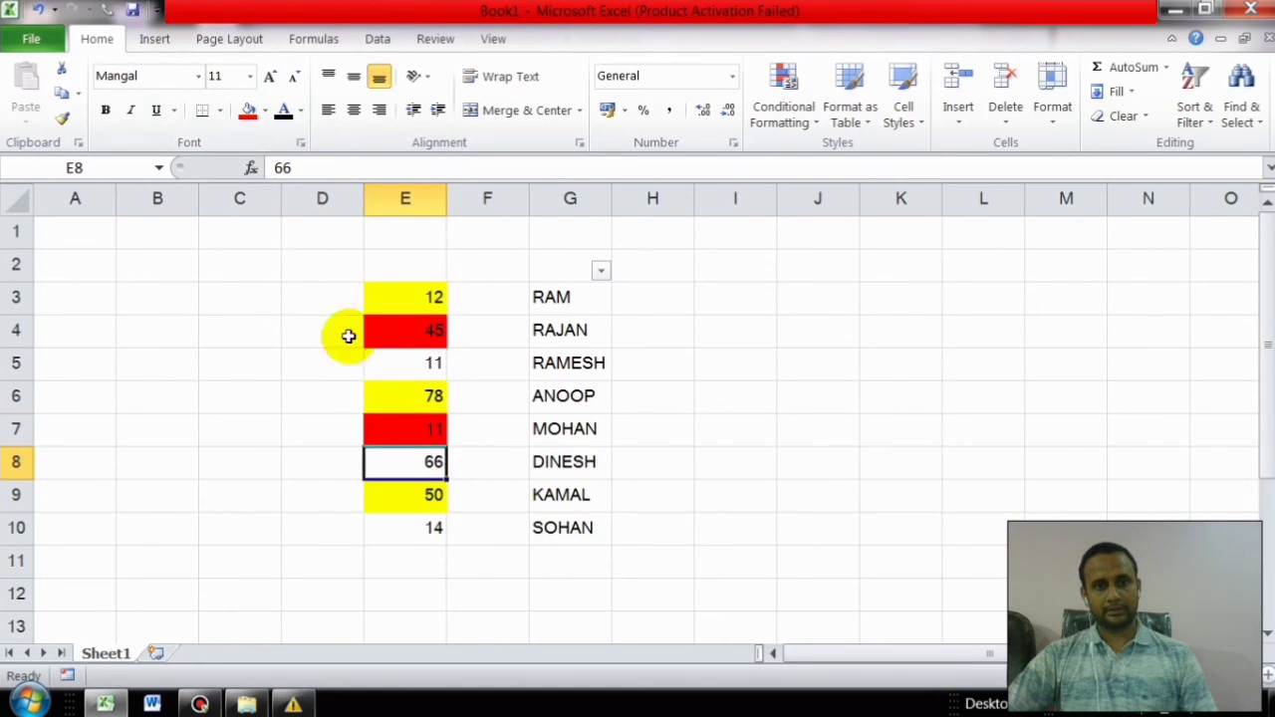
{"action": "left_click", "coordinate": [249, 110]}
Step: Select the range E2:E10
{"action": "left_click", "coordinate": [803, 535]}
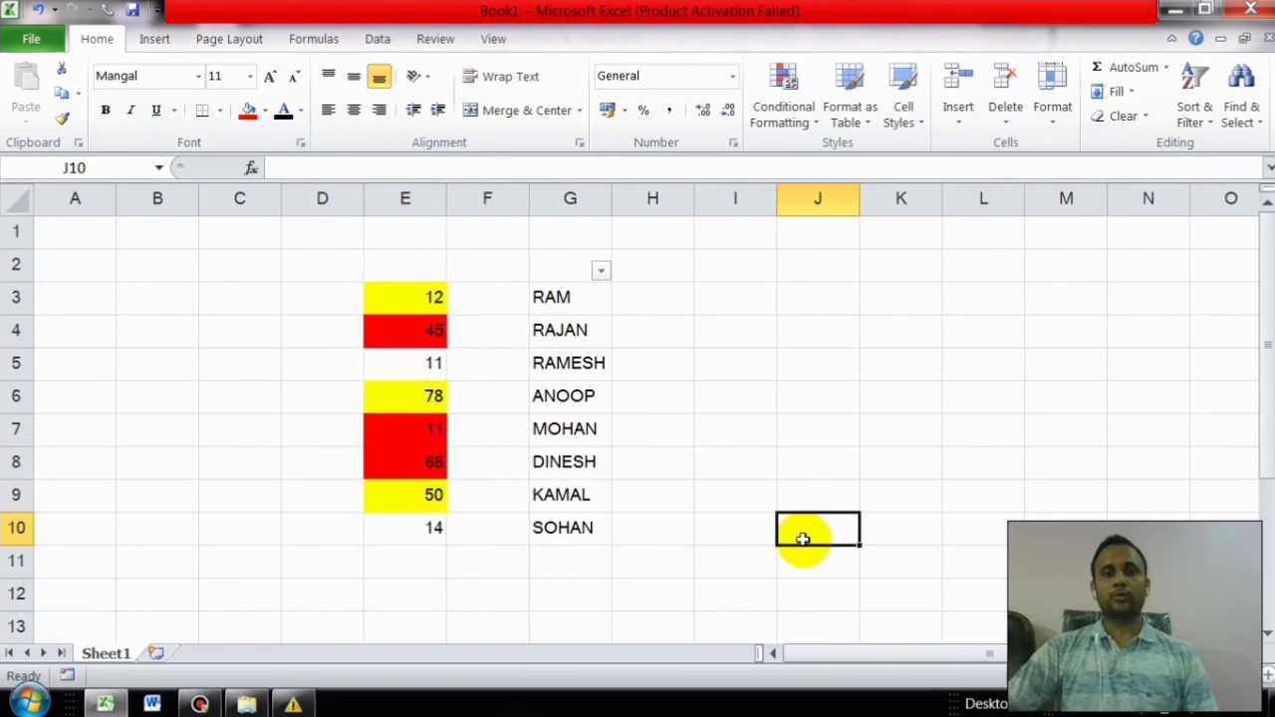
{"action": "left_click", "coordinate": [410, 272]}
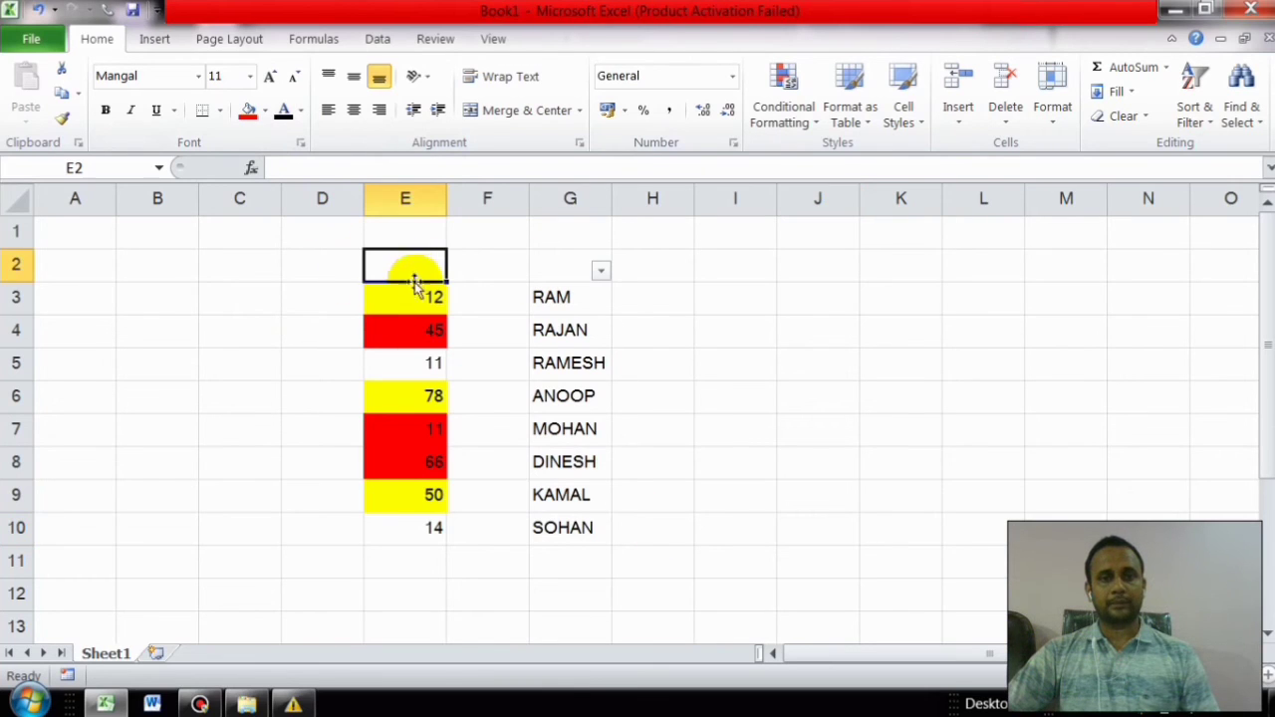
{"action": "left_click", "coordinate": [415, 291]}
{"action": "left_click", "coordinate": [412, 268]}
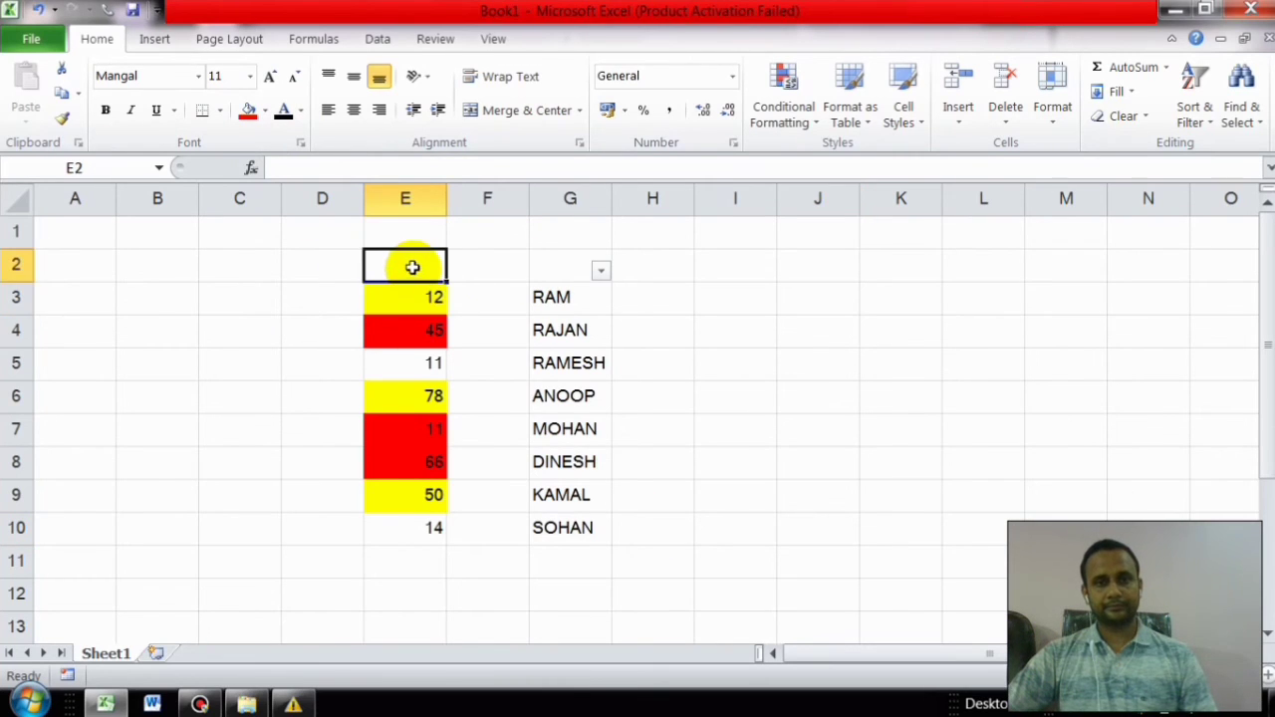
{"action": "left_click_drag", "start_coordinate": [412, 267], "coordinate": [412, 528]}
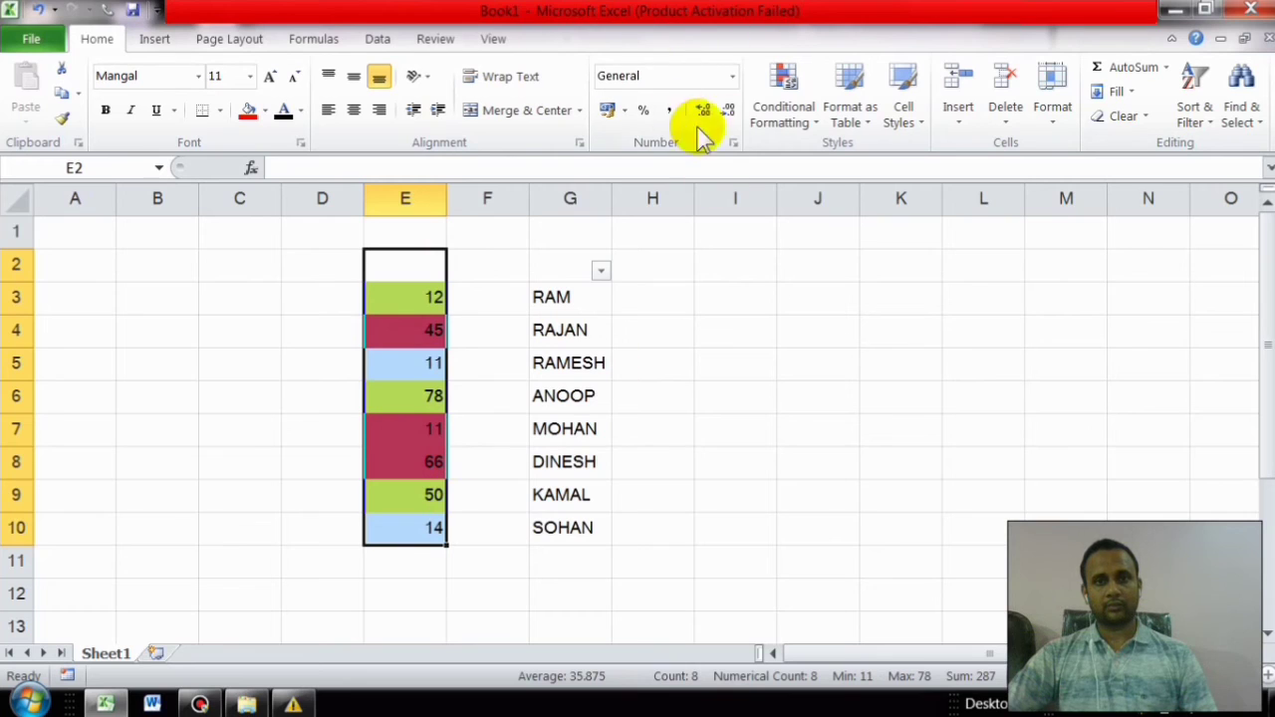
Step: Remove the column G filter and apply AutoFilter to E2:E10 instead
{"action": "left_click", "coordinate": [388, 40]}
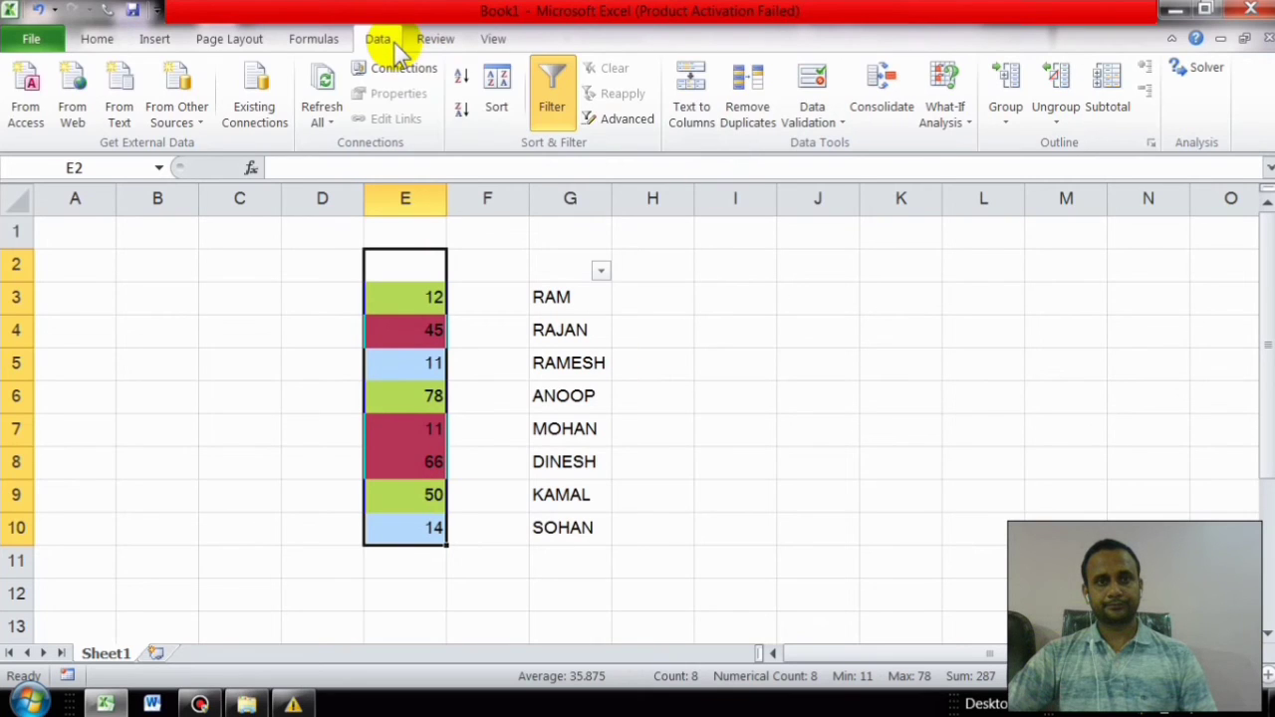
{"action": "left_click", "coordinate": [541, 84]}
{"action": "left_click", "coordinate": [867, 433]}
{"action": "left_click", "coordinate": [421, 277]}
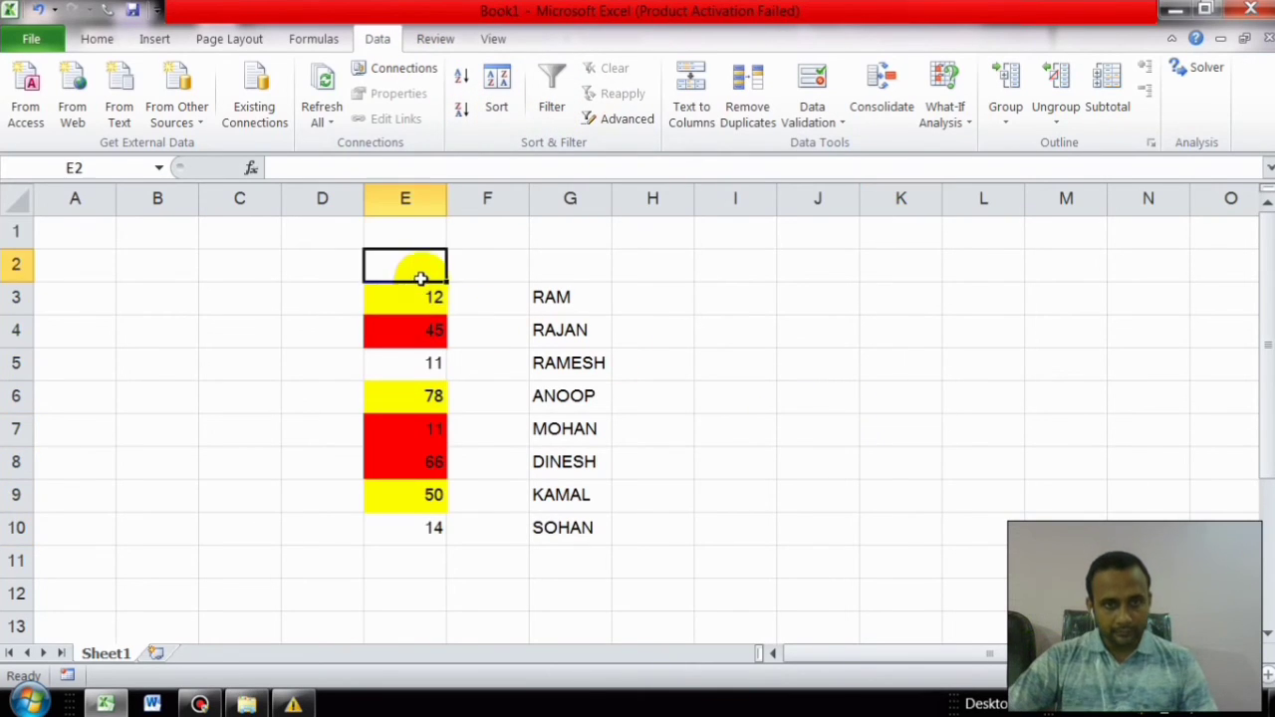
{"action": "left_click", "coordinate": [484, 356]}
{"action": "left_click", "coordinate": [422, 296]}
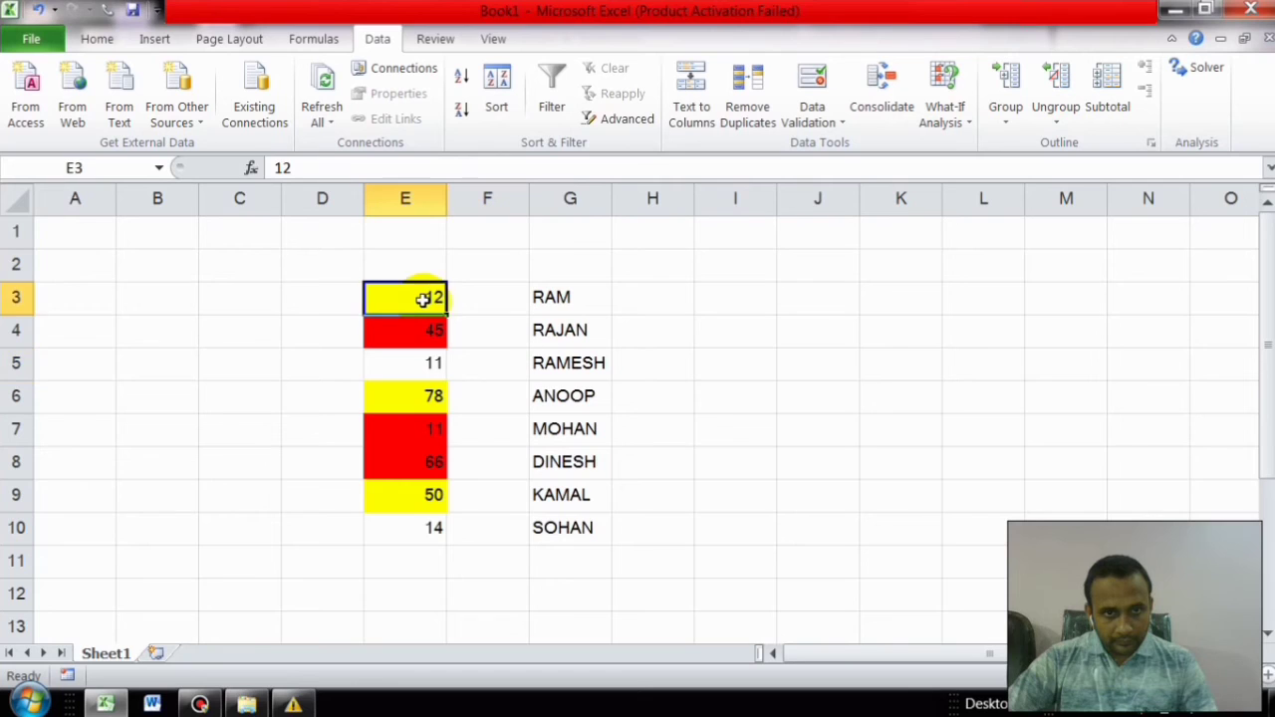
{"action": "left_click", "coordinate": [430, 392]}
{"action": "left_click", "coordinate": [653, 487]}
{"action": "left_click", "coordinate": [536, 321]}
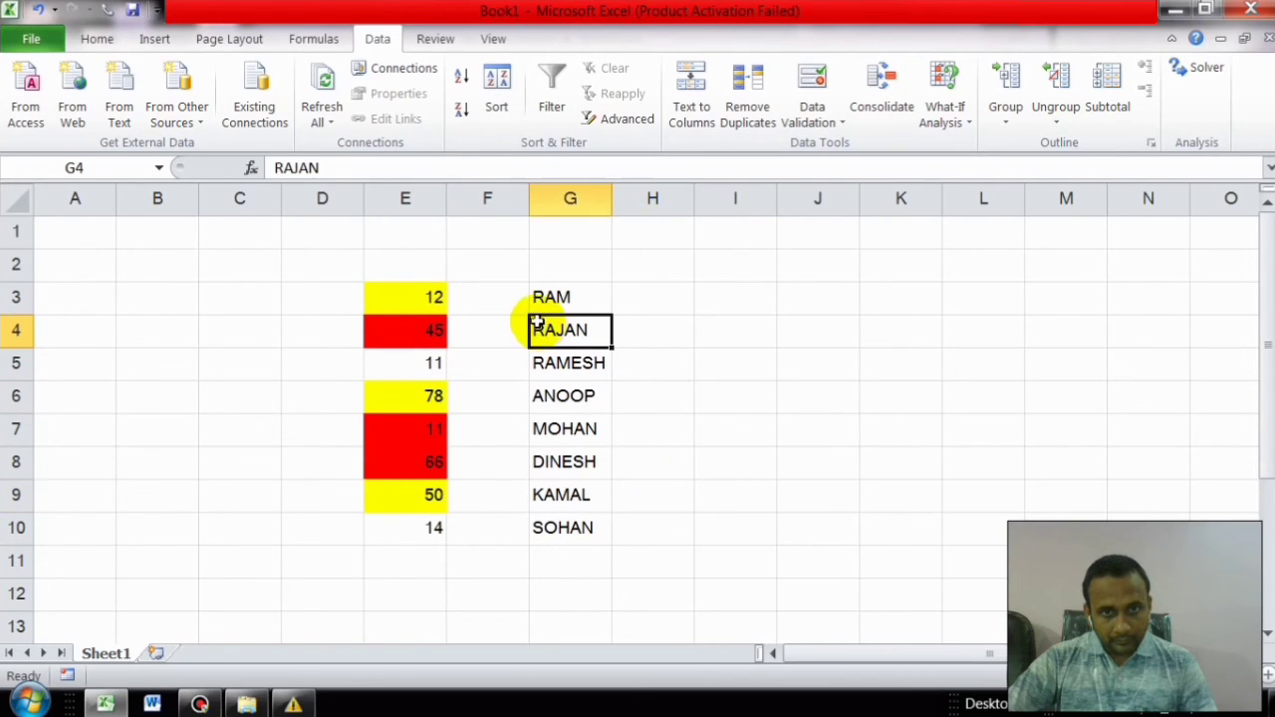
{"action": "left_click", "coordinate": [414, 280]}
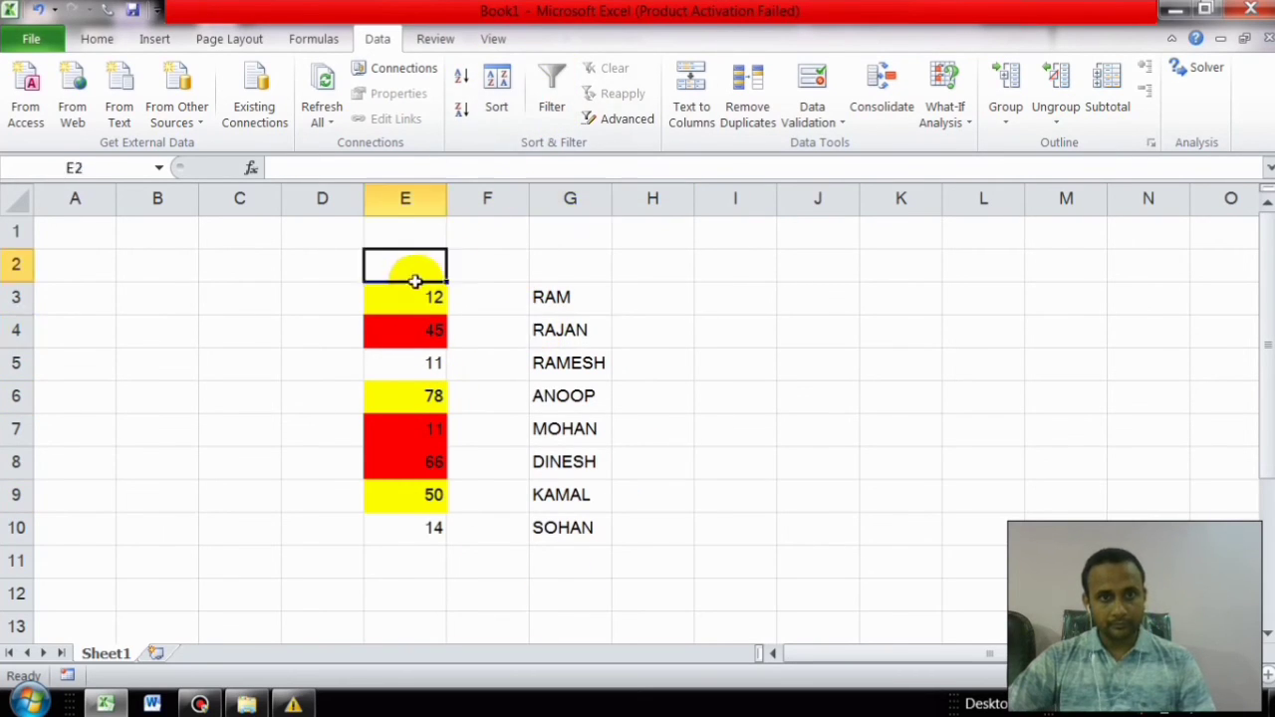
{"action": "left_click_drag", "start_coordinate": [415, 280], "coordinate": [415, 523]}
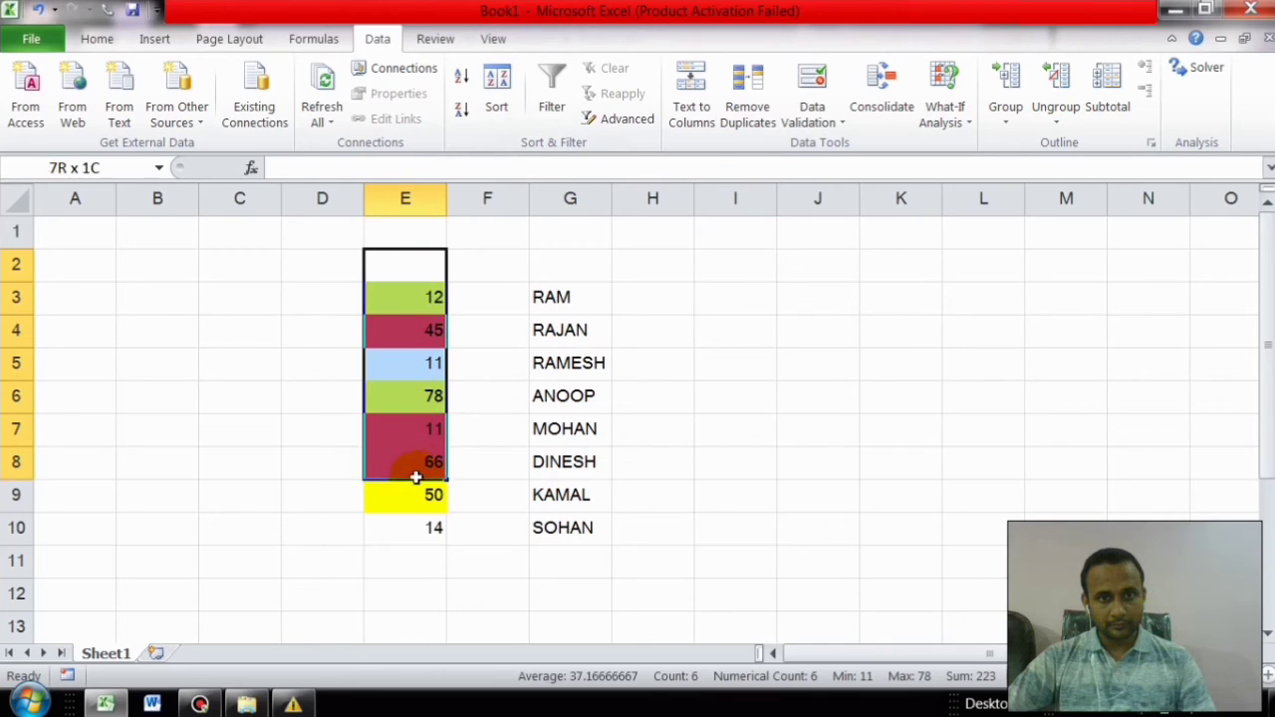
{"action": "left_click", "coordinate": [553, 92]}
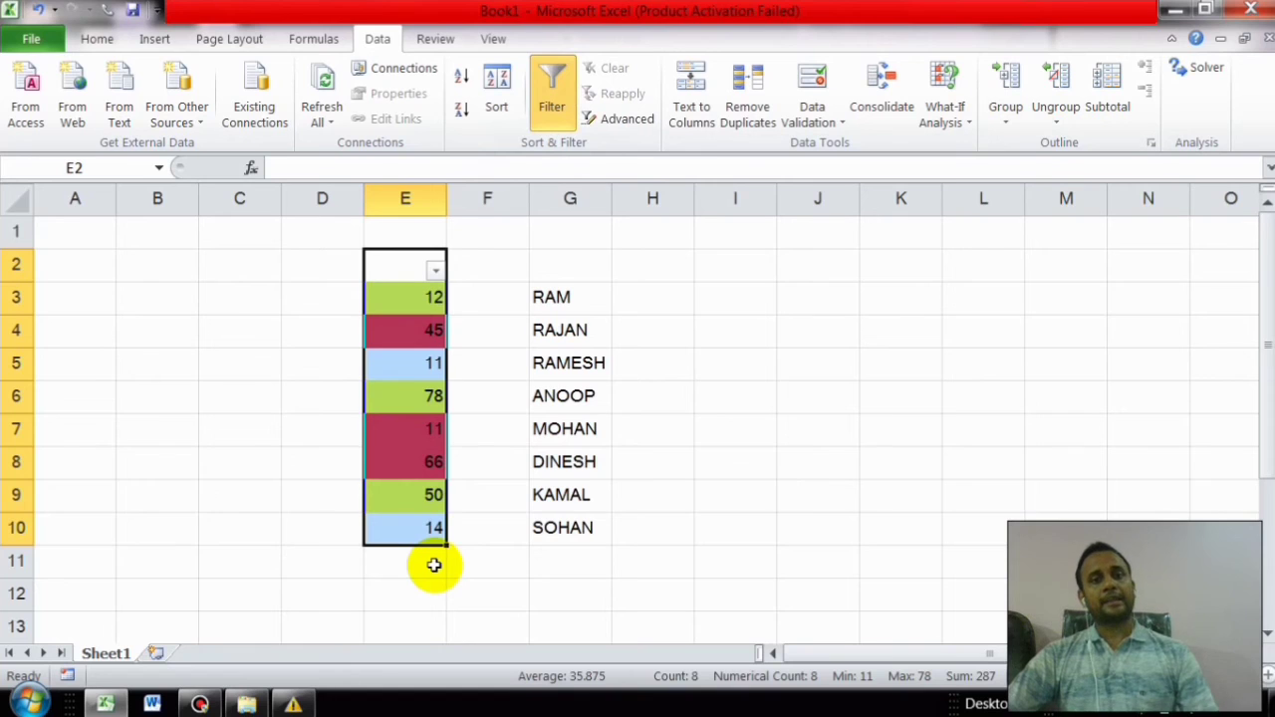
Step: Filter column E by yellow cell colour, leaving 12, 78 and 50
{"action": "left_click", "coordinate": [436, 271]}
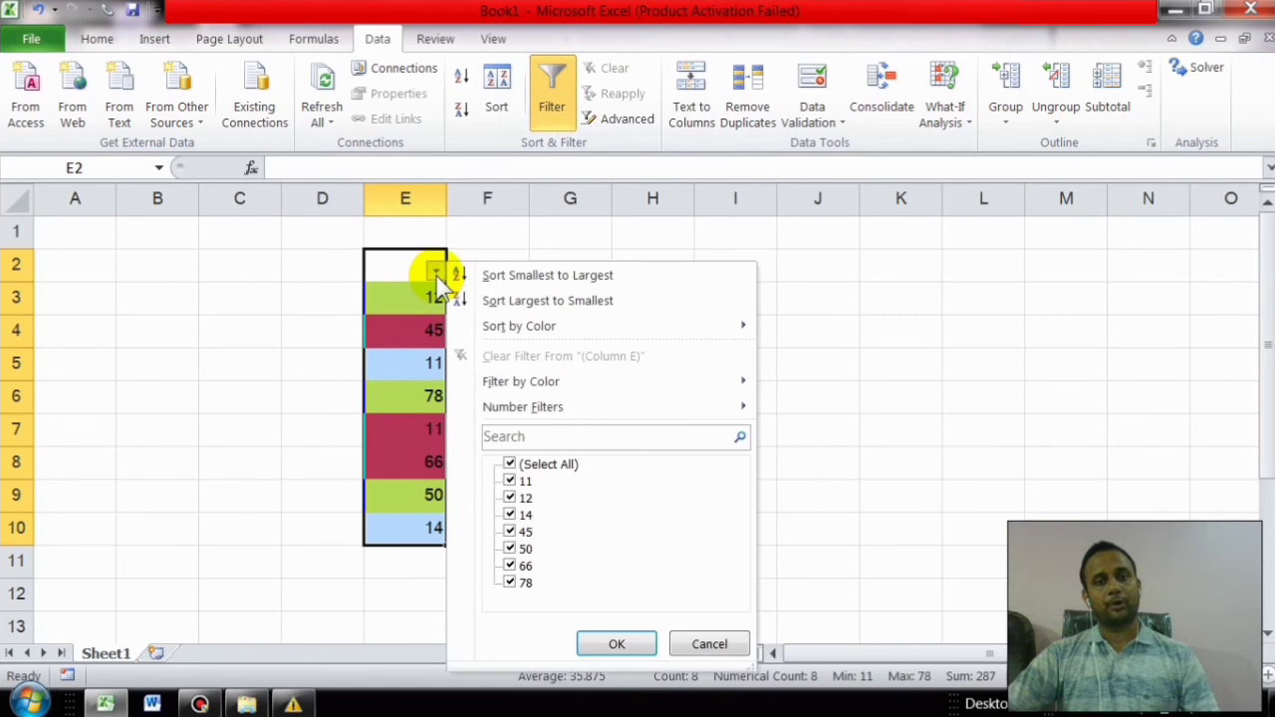
{"action": "mouse_move", "coordinate": [493, 386]}
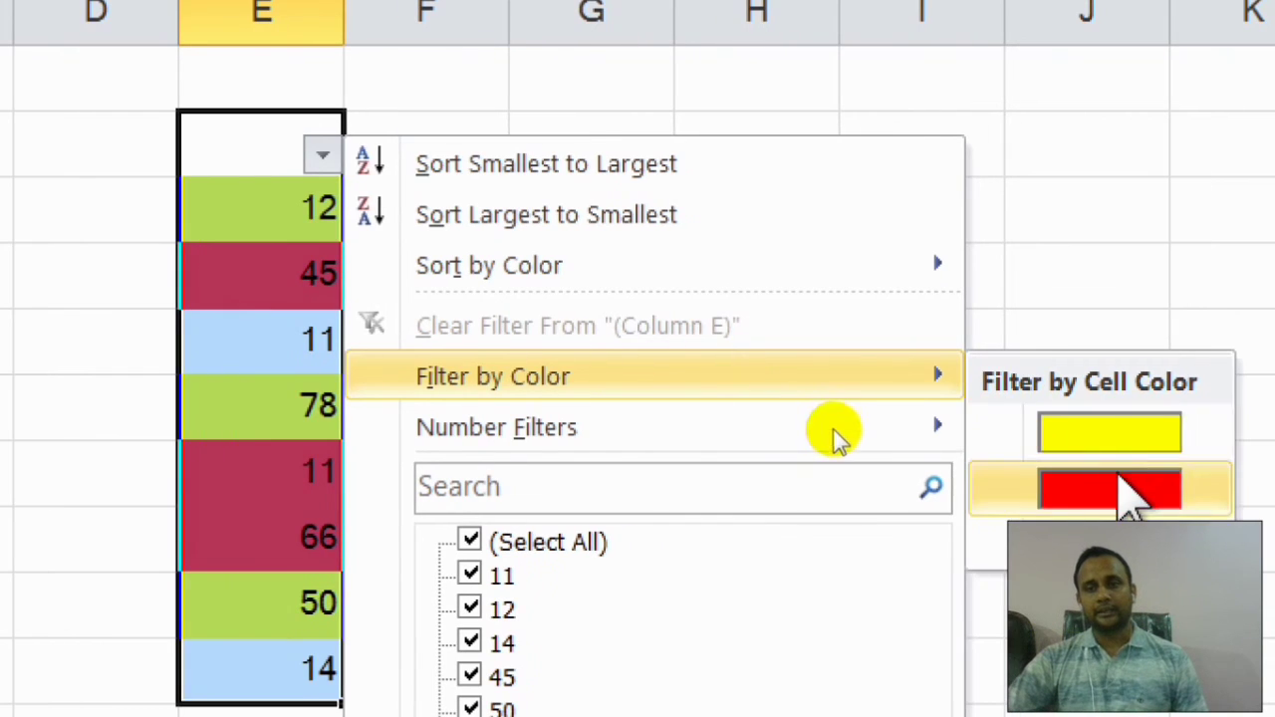
{"action": "left_click", "coordinate": [1156, 488]}
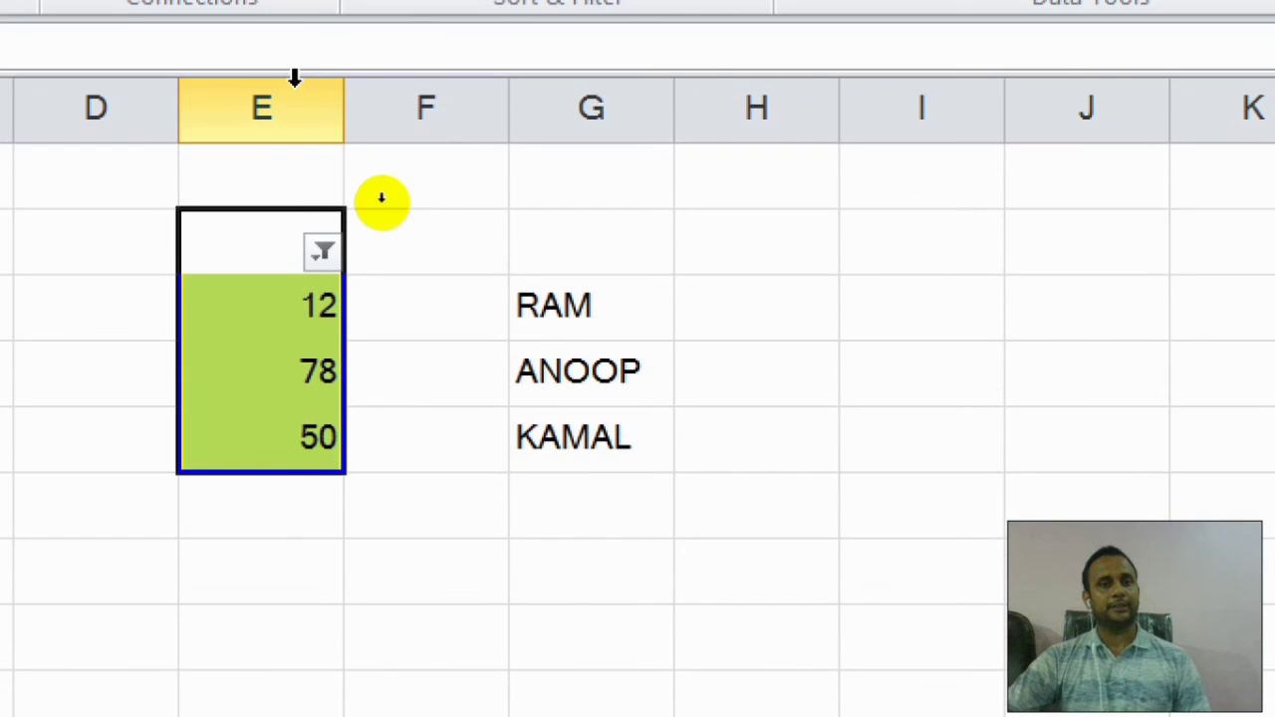
Step: Select all values in the column E filter so all eight rows show again
{"action": "left_click", "coordinate": [323, 252]}
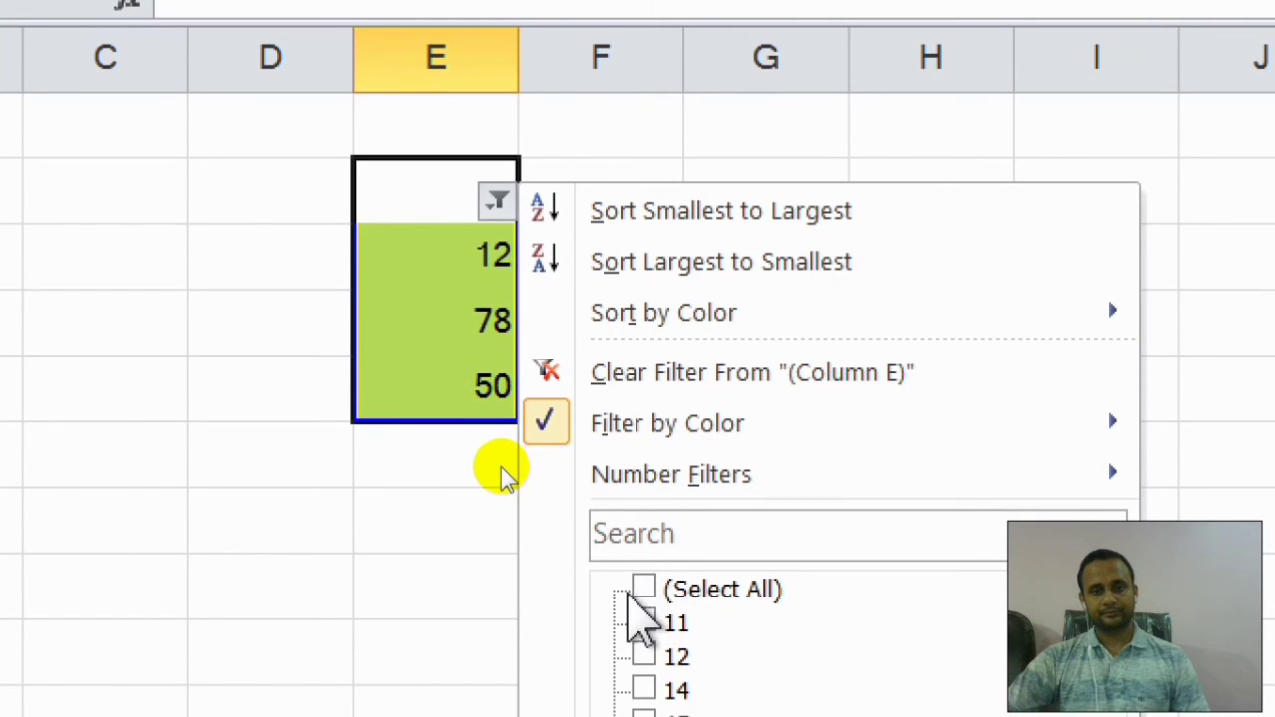
{"action": "left_click", "coordinate": [670, 592]}
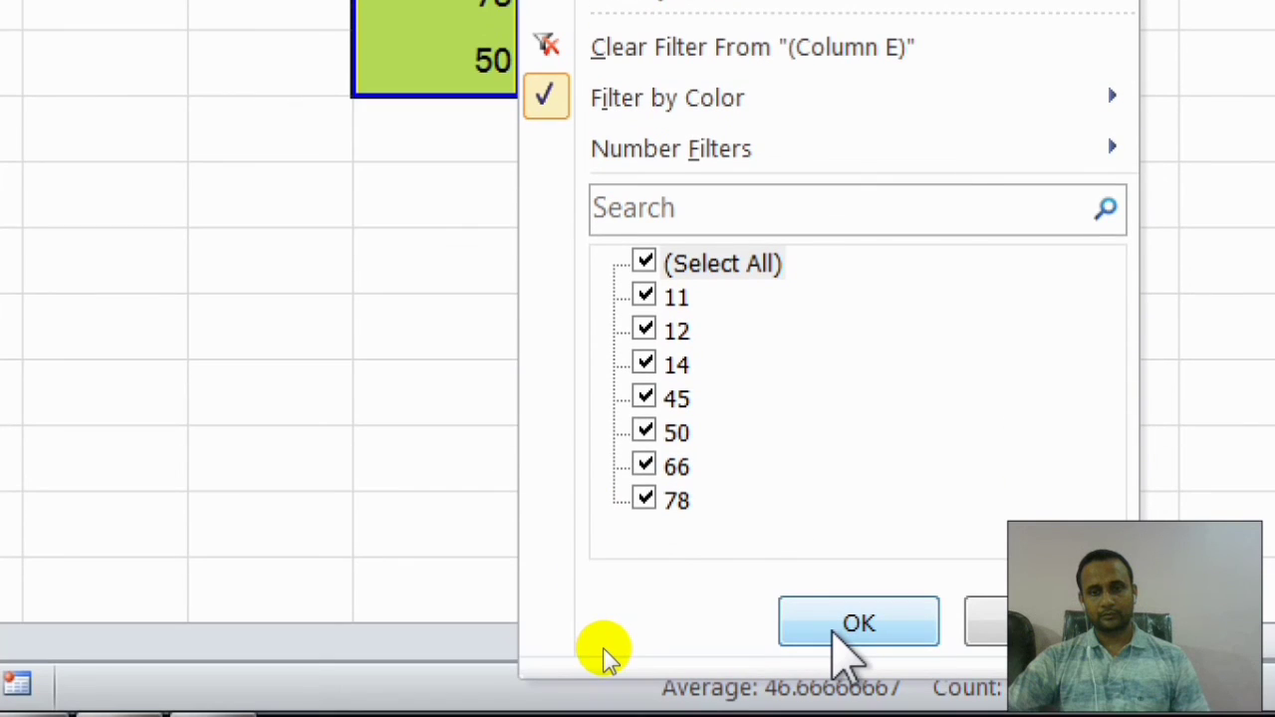
{"action": "left_click", "coordinate": [845, 647]}
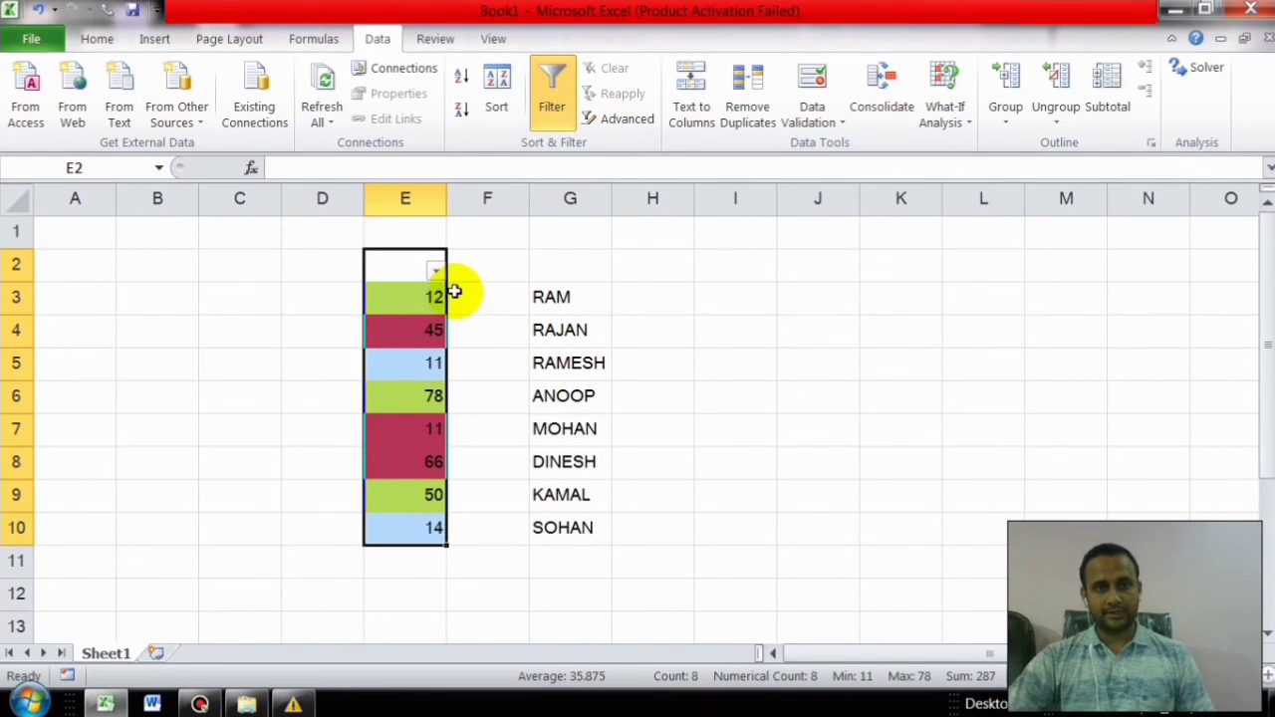
Step: Filter column E by the red cell-colour swatch, showing 45, 11 and 66 (RAJAN, MOHAN, DINESH)
{"action": "left_click", "coordinate": [436, 270]}
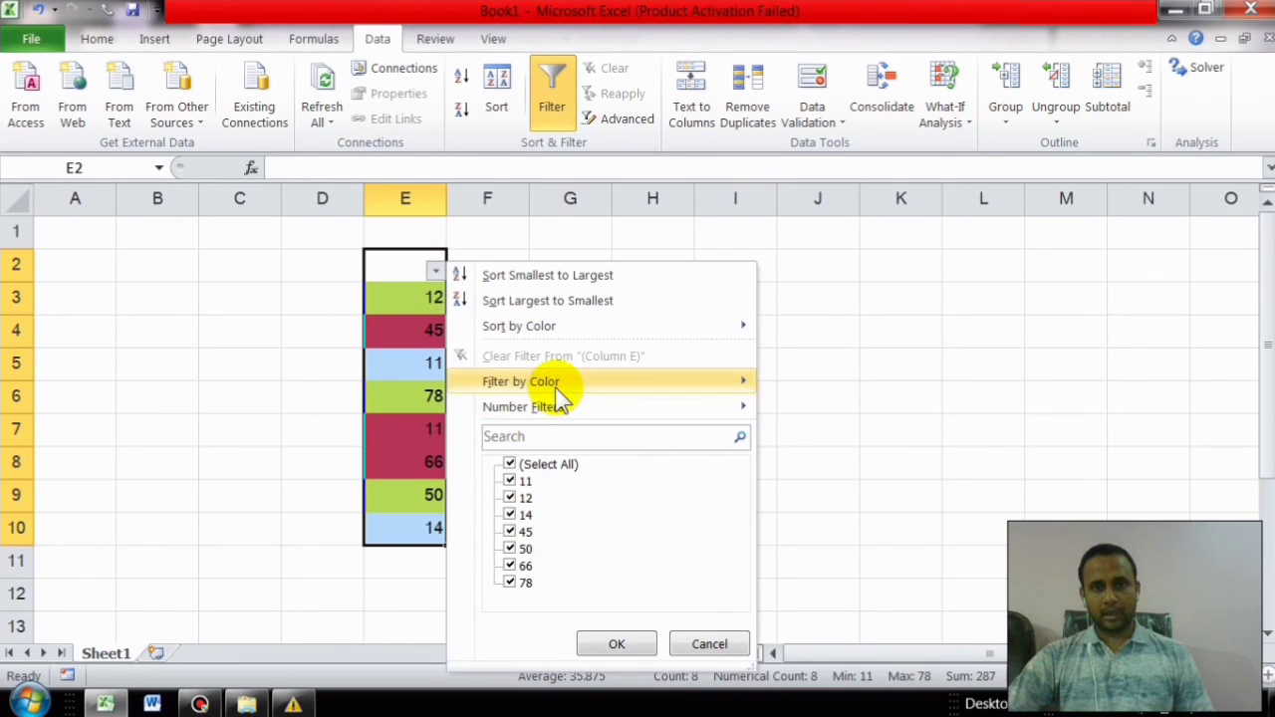
{"action": "mouse_move", "coordinate": [595, 393]}
{"action": "left_click", "coordinate": [809, 435]}
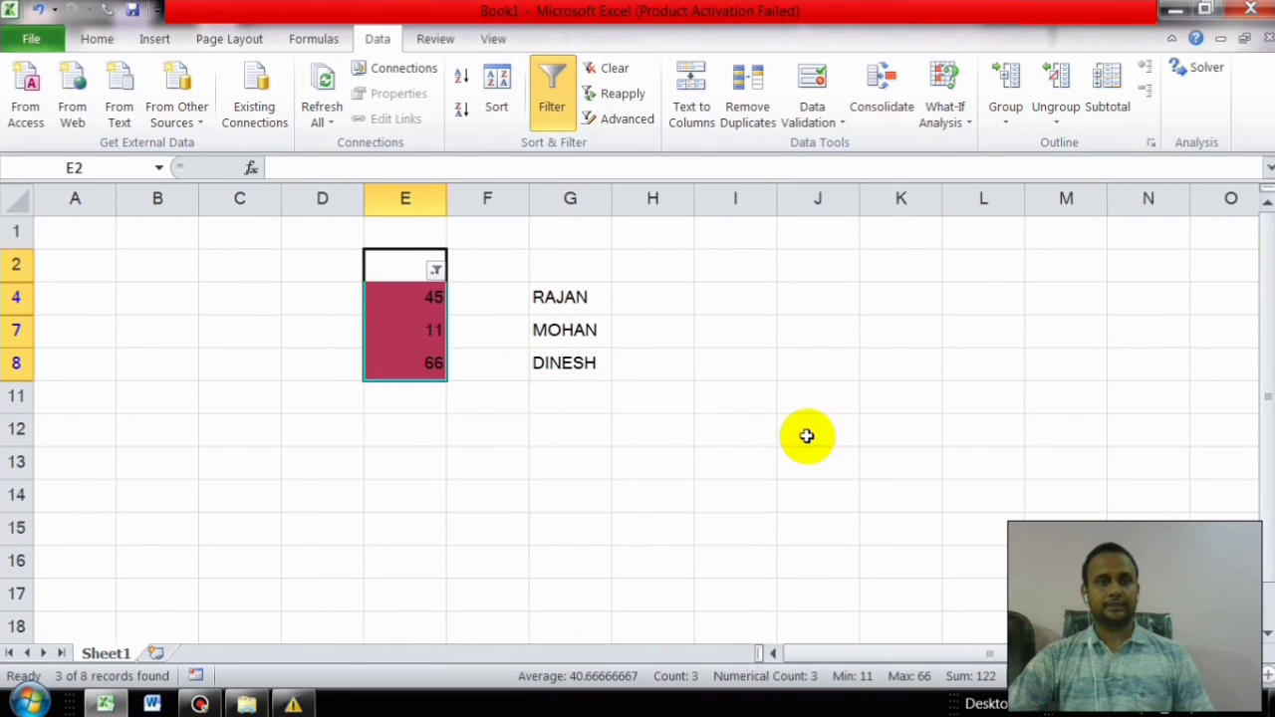